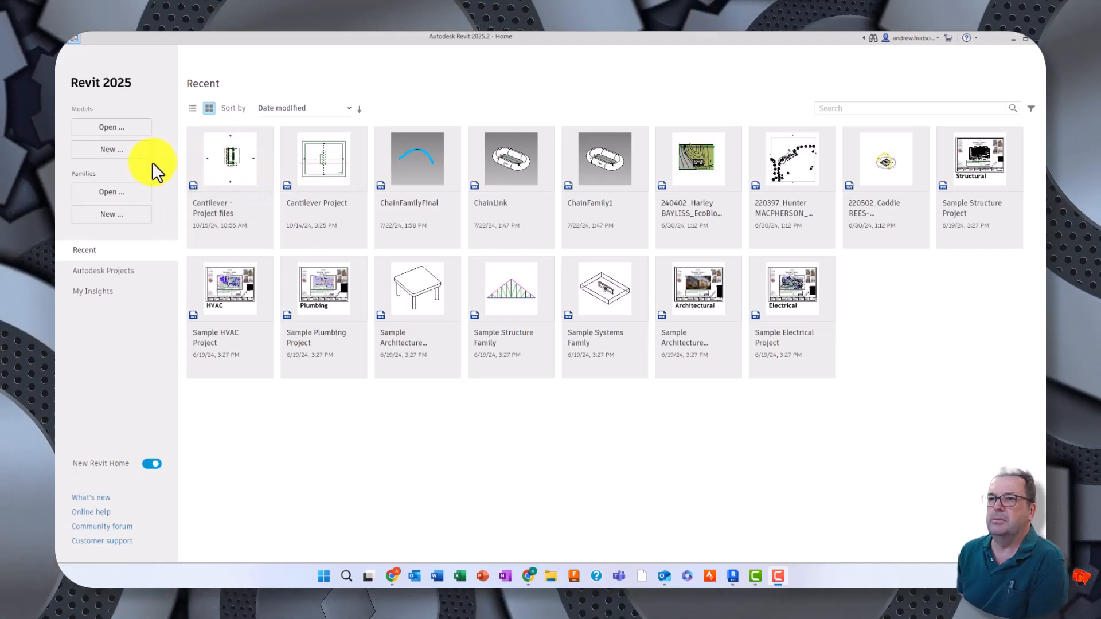
Create a new project from the Metric Multi-discipline template
left_click(114, 150)
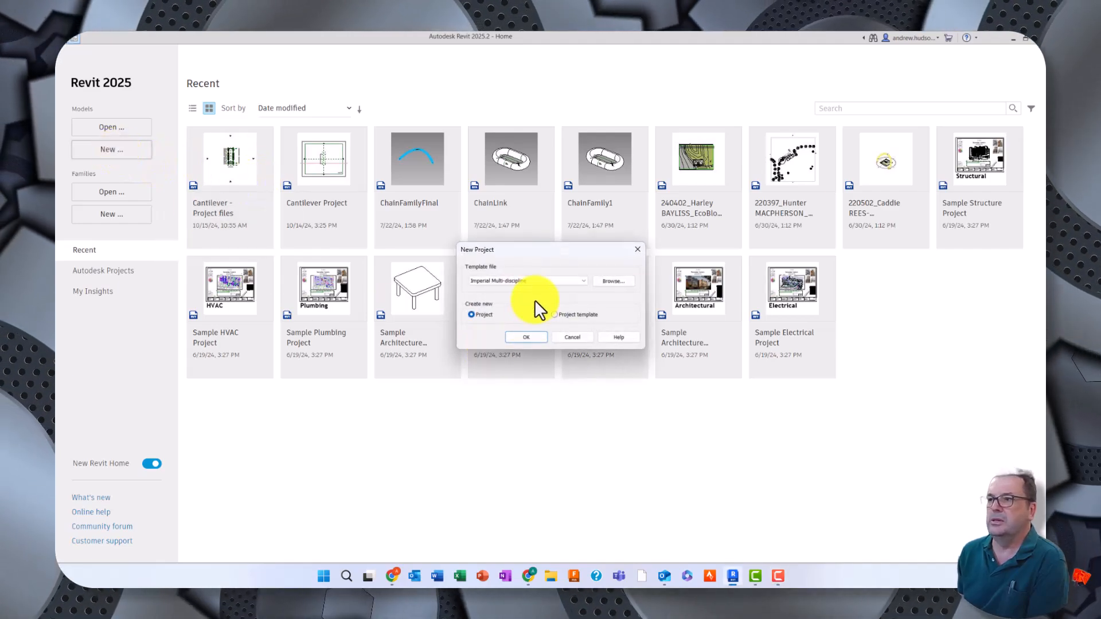
left_click(535, 282)
left_click(508, 305)
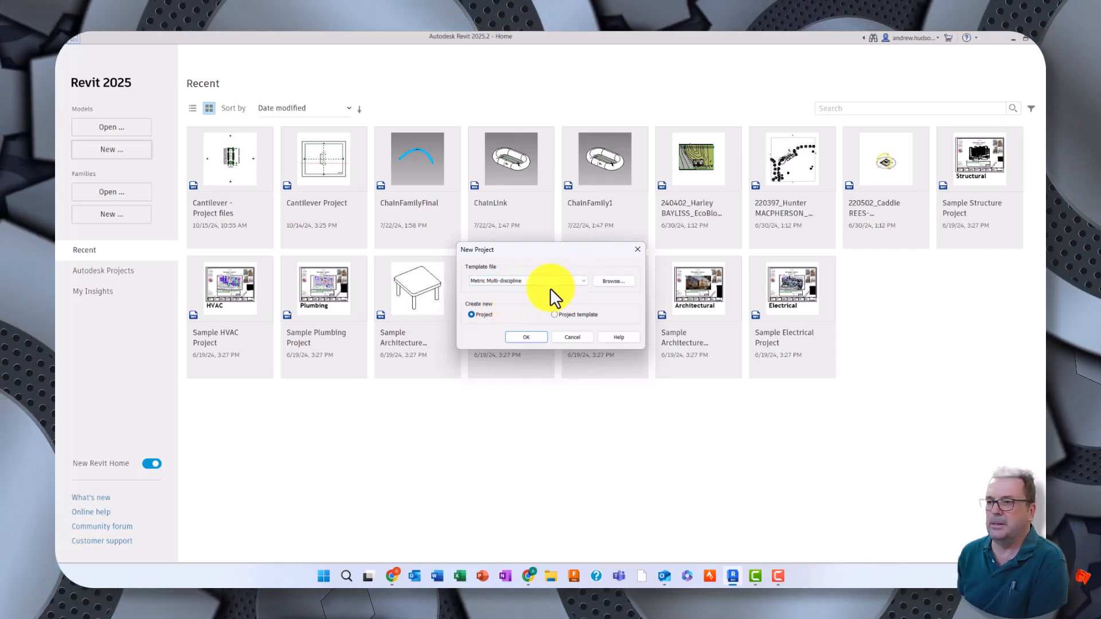
left_click(526, 337)
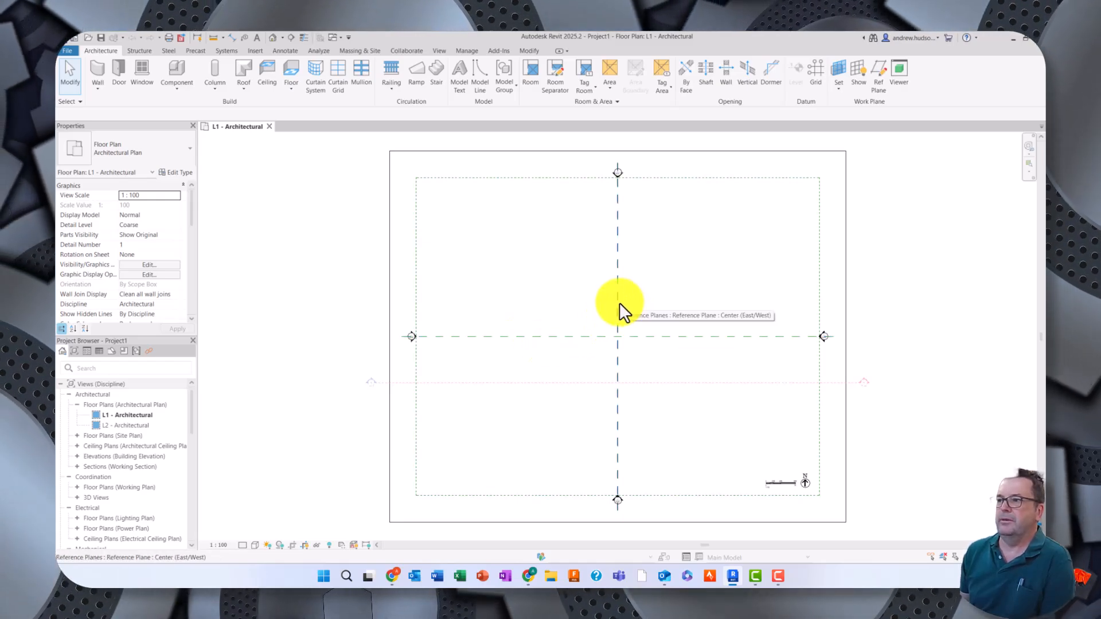
Draw two short vertical reference planes crossing the horizontal centre plane, about 5340 mm west and about 3000 mm east of the vertical centre plane
middle_click_drag(714, 281, 614, 286)
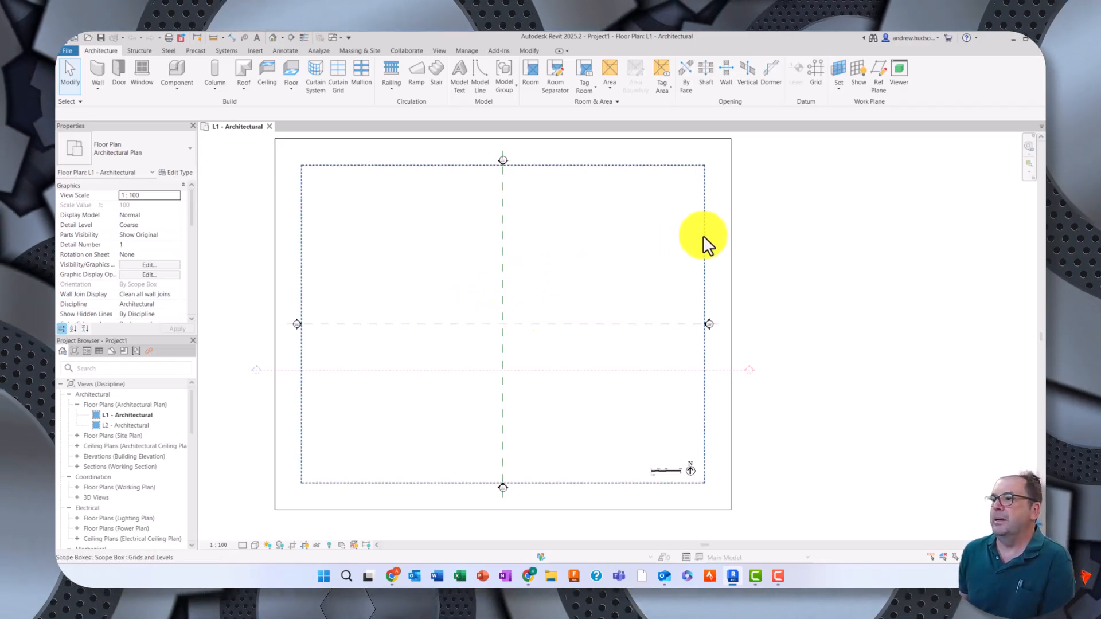
left_click(880, 78)
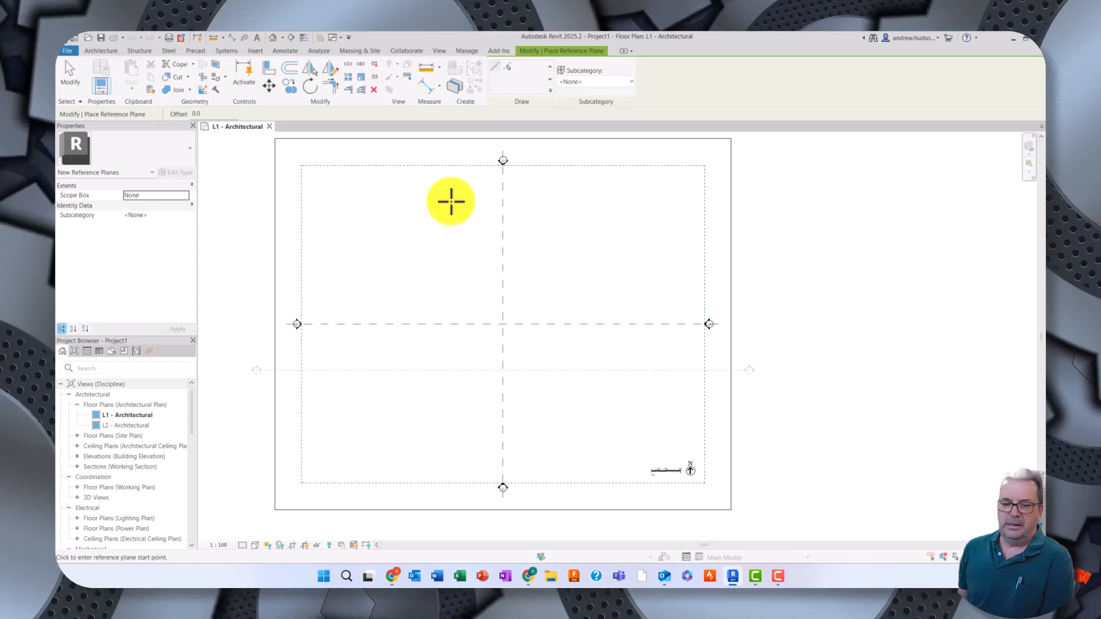
left_click(471, 277)
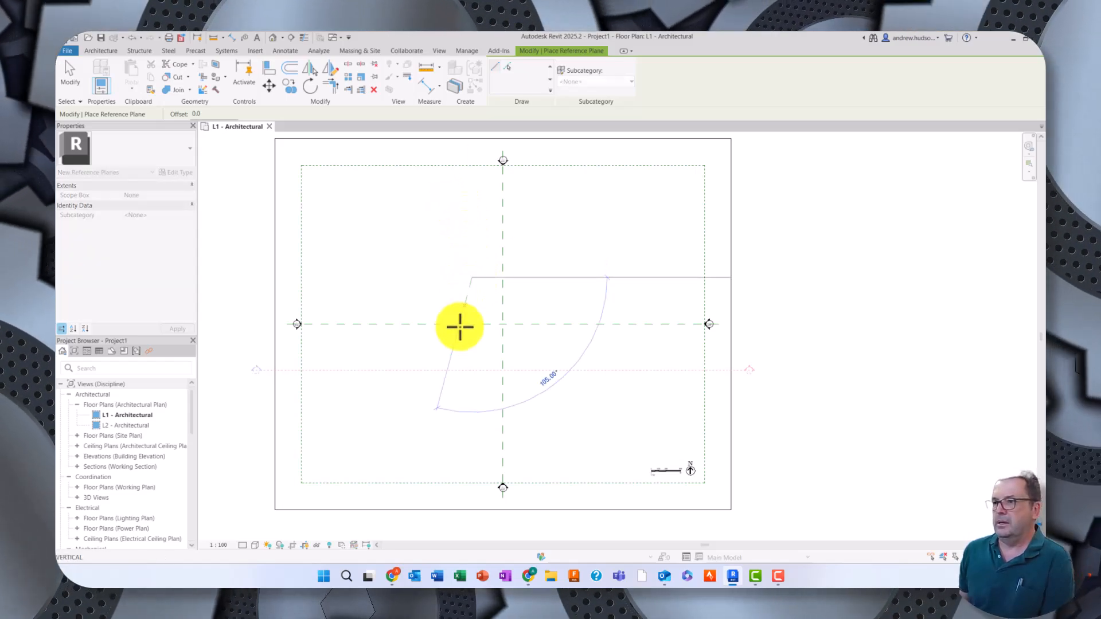
left_click(477, 367)
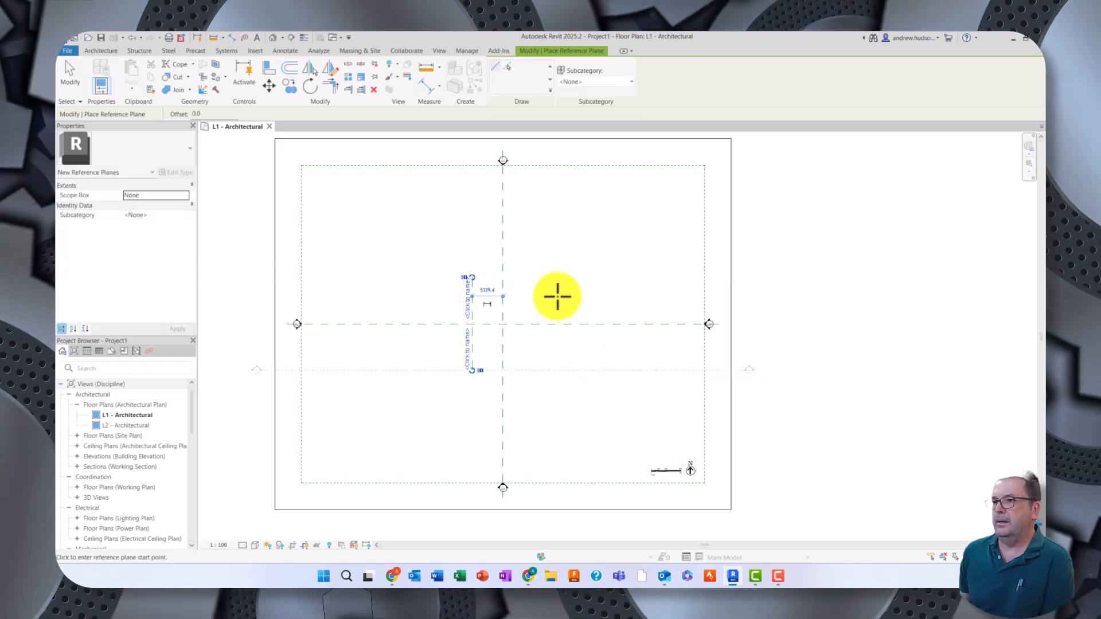
left_click(522, 281)
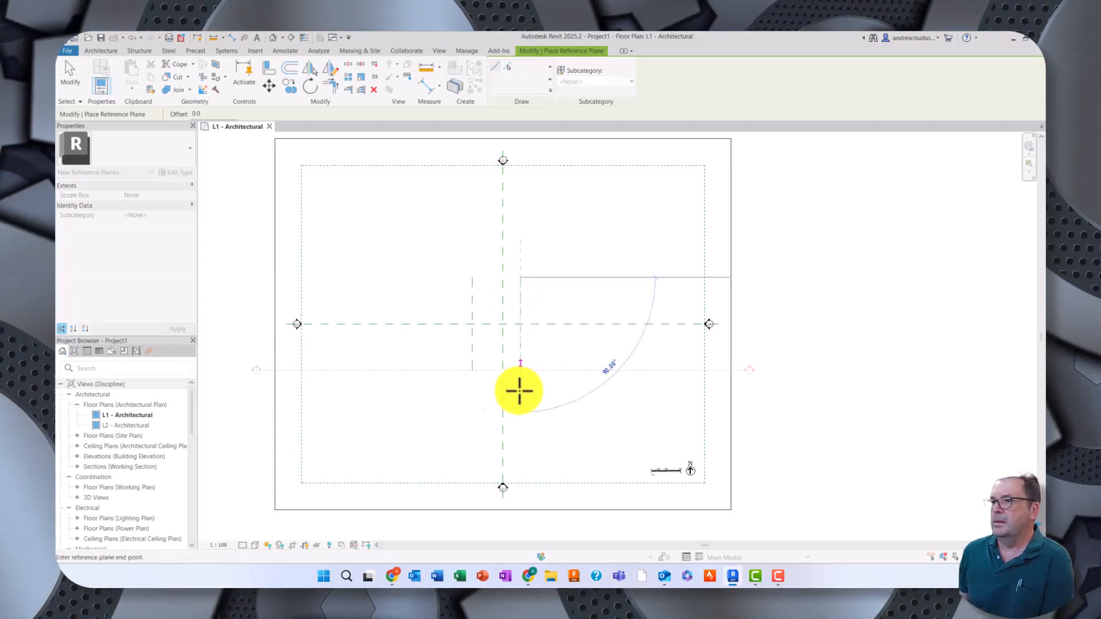
left_click(521, 369)
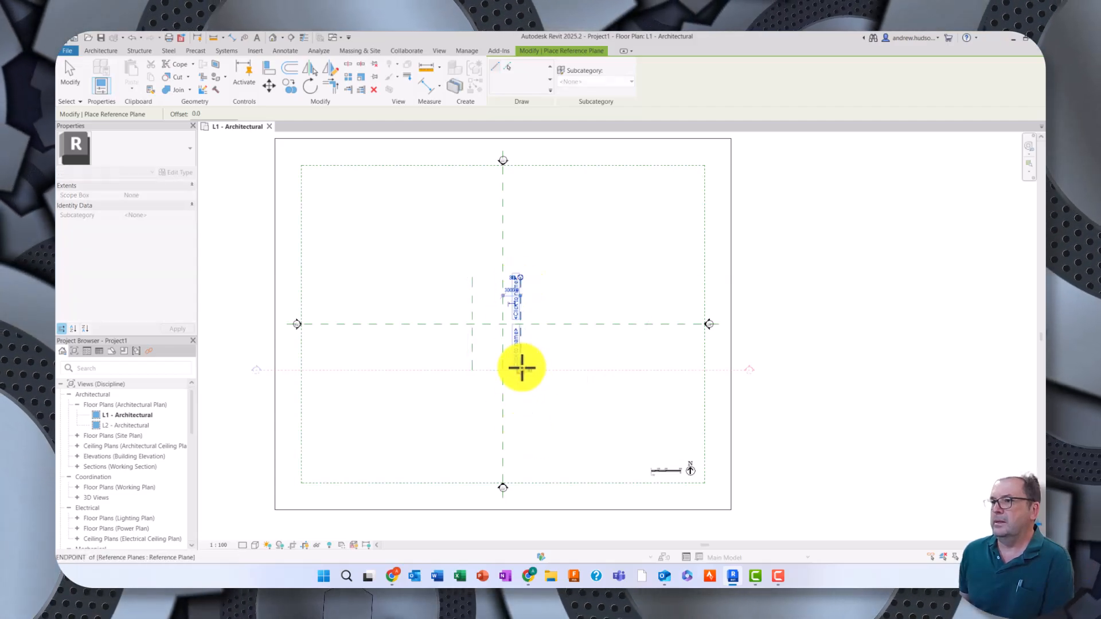
Set the east reference plane's distance from the vertical centre plane to 2500 mm
scroll(511, 299, "up", 2)
scroll(510, 304, "up", 3)
scroll(516, 295, "down", 1)
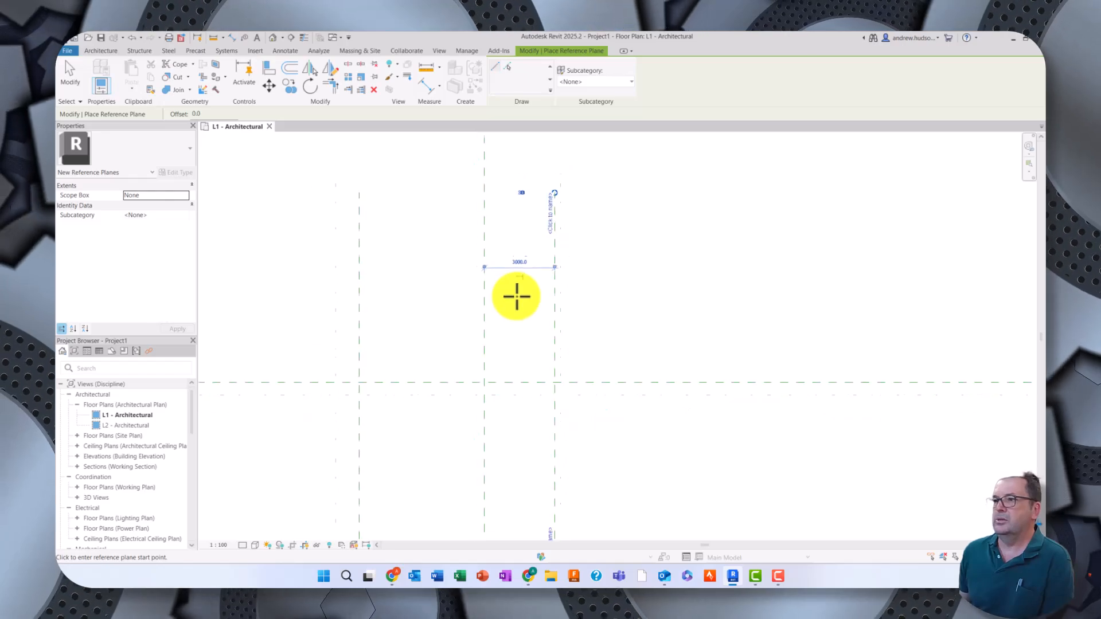
left_click(519, 263)
type("2500")
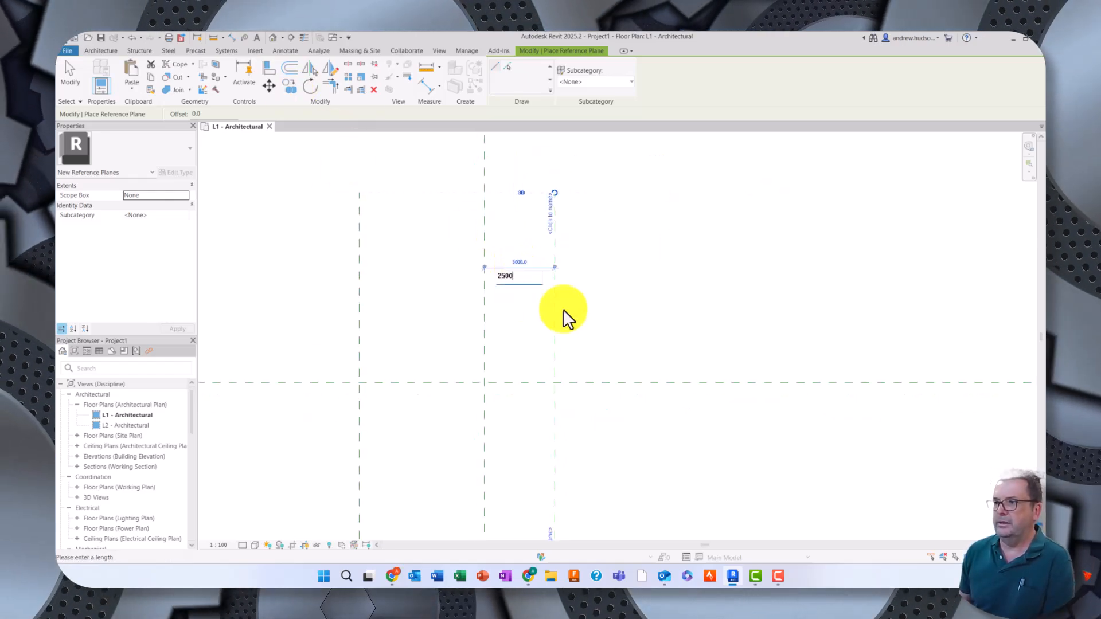
key("Return")
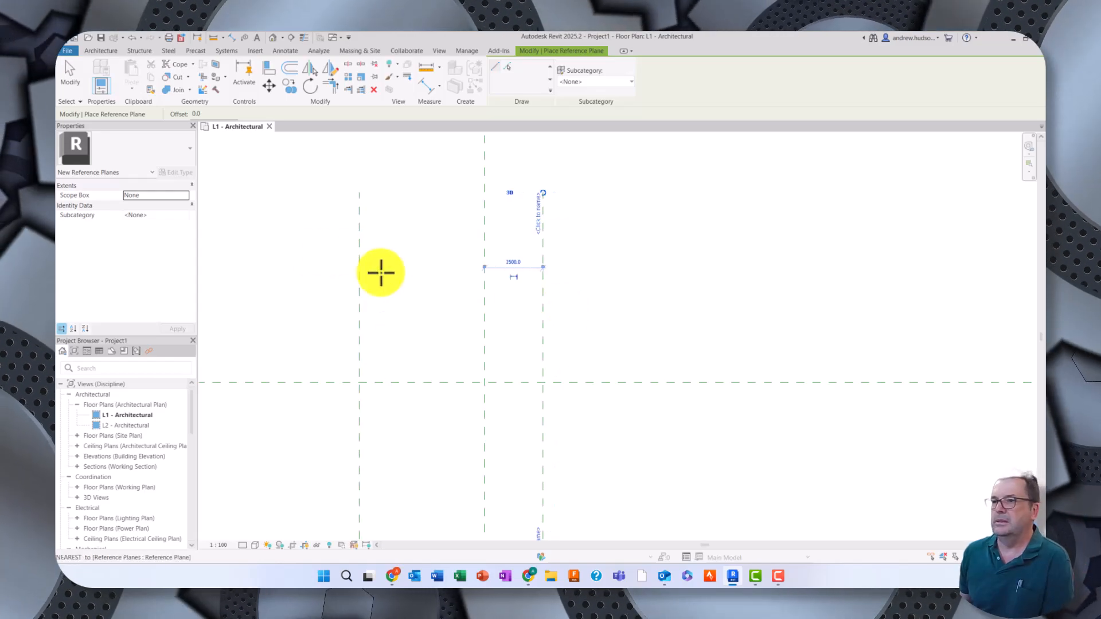
Set the west reference plane's distance from the vertical centre plane to 2500 mm
left_click(69, 72)
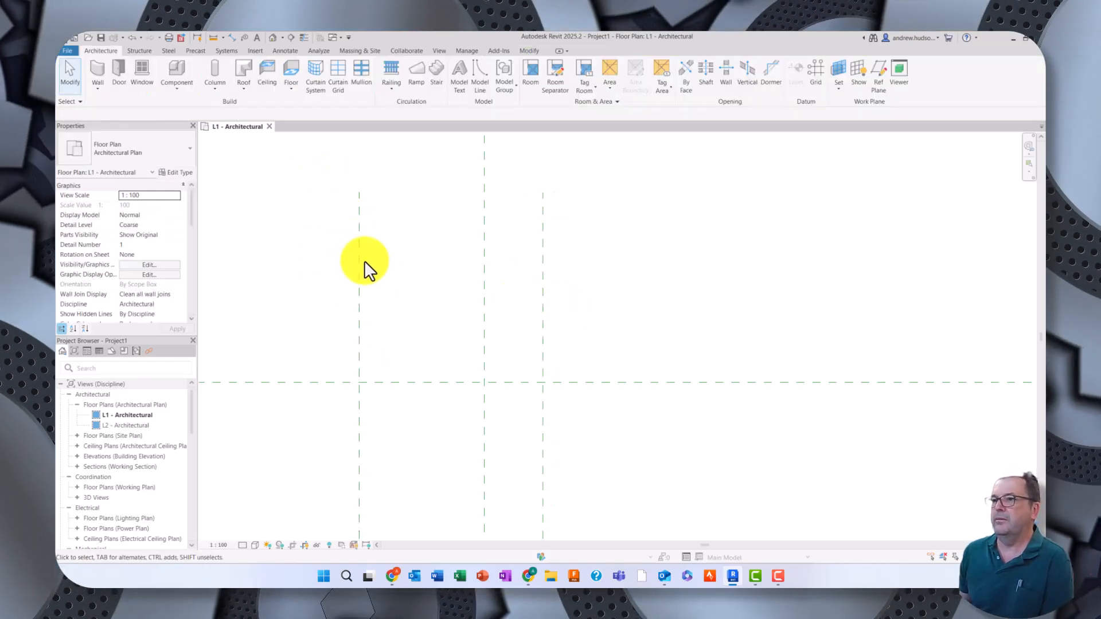
left_click(358, 259)
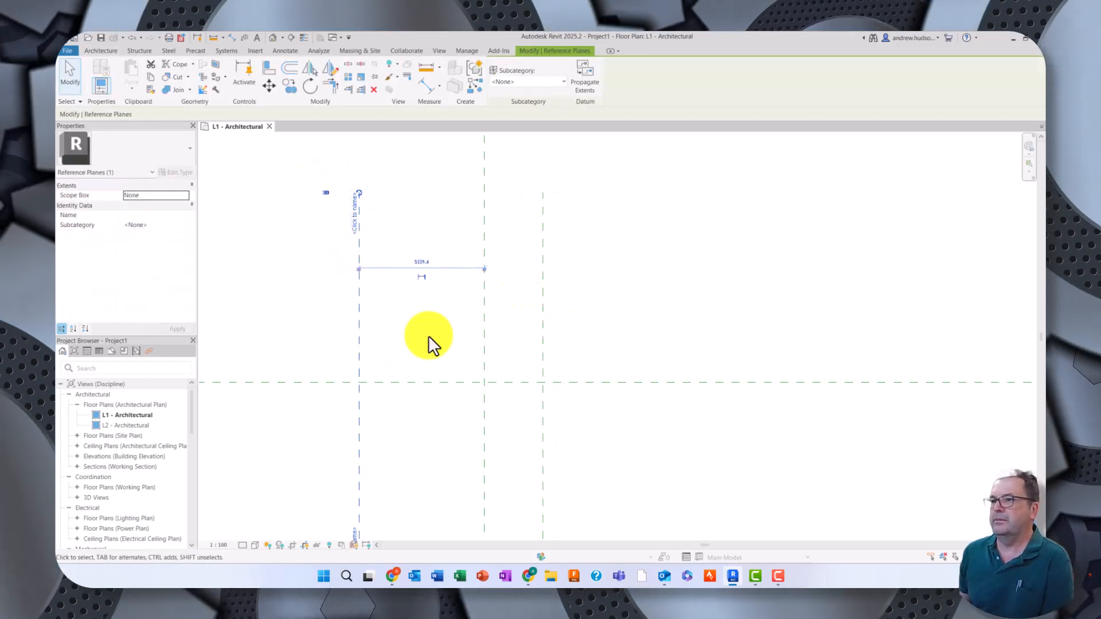
left_click(418, 262)
type("2500")
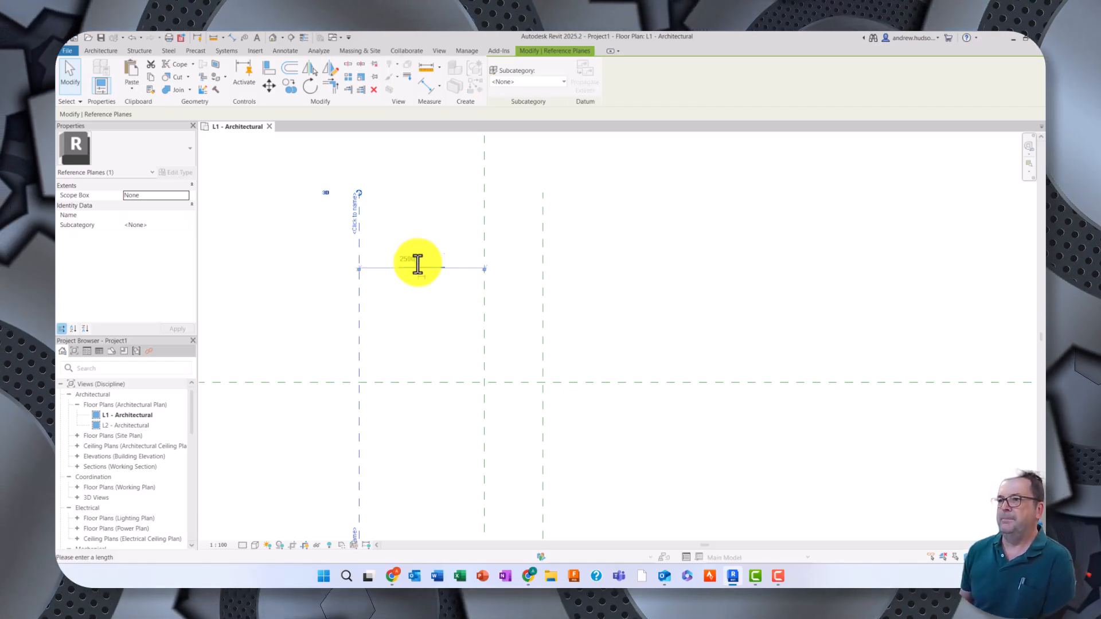
key("Return")
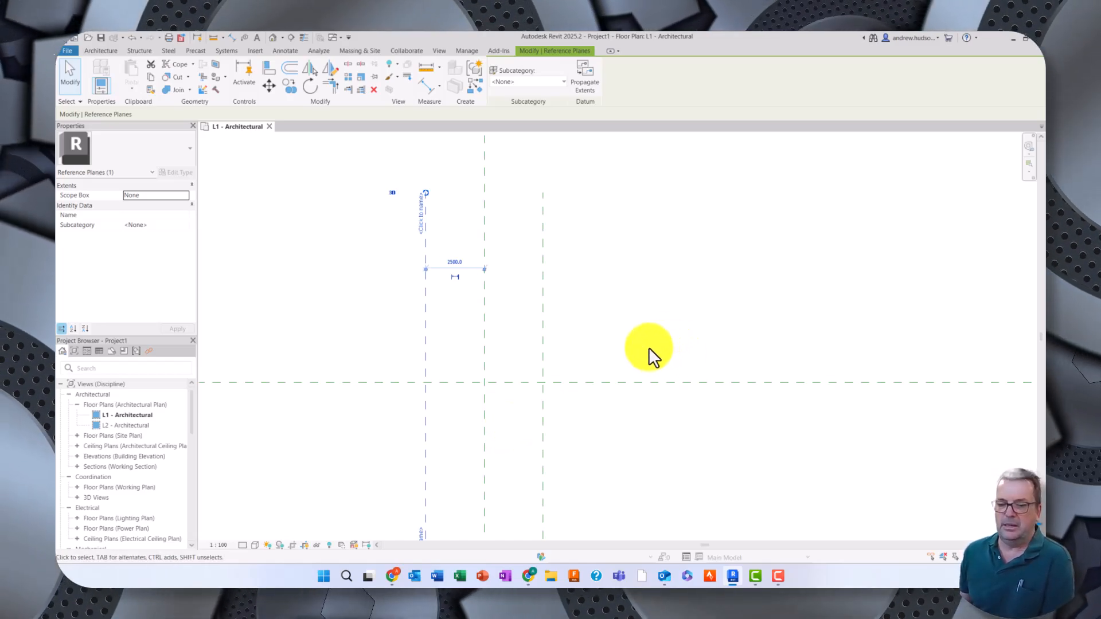
Draw a horizontal reference plane between the two outer vertical planes, 8350 mm above the horizontal centre plane
middle_click_drag(599, 295, 673, 260)
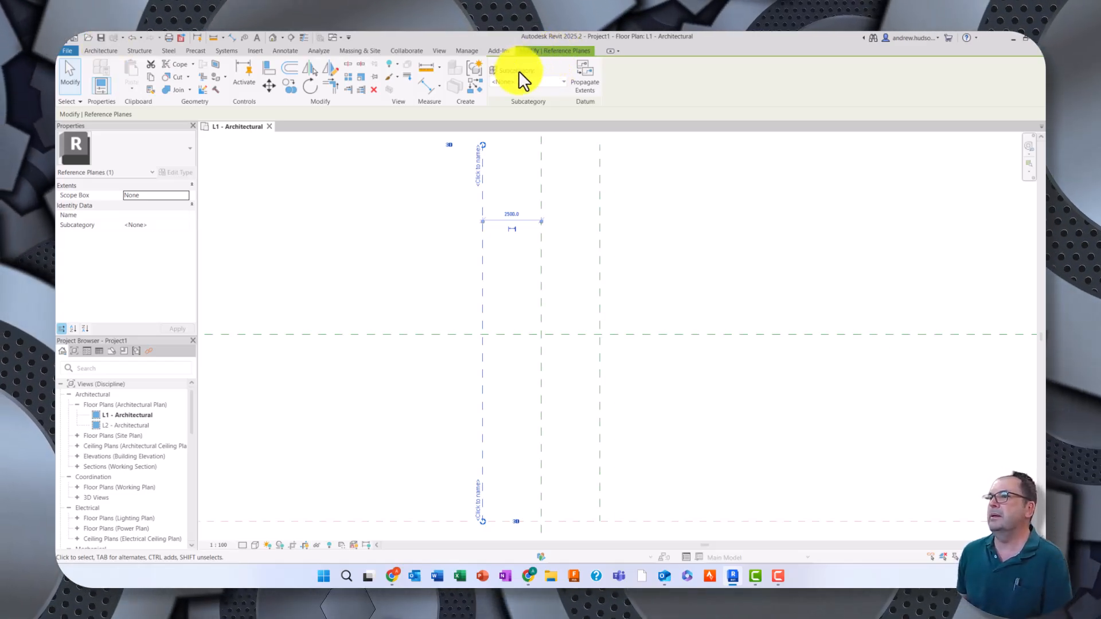
key("r")
key("p")
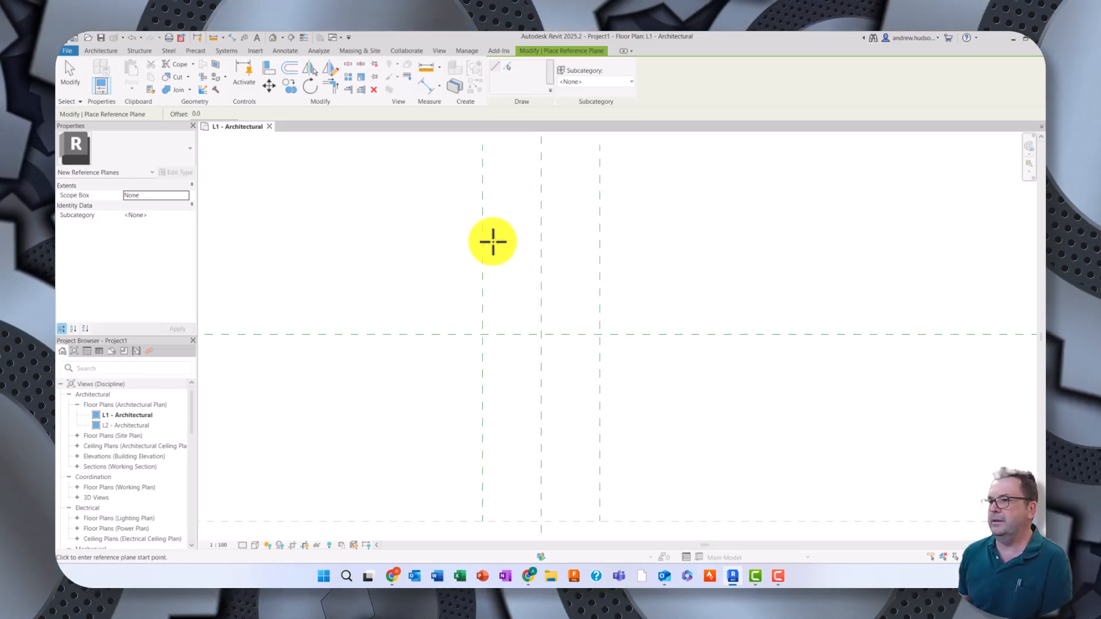
left_click(483, 243)
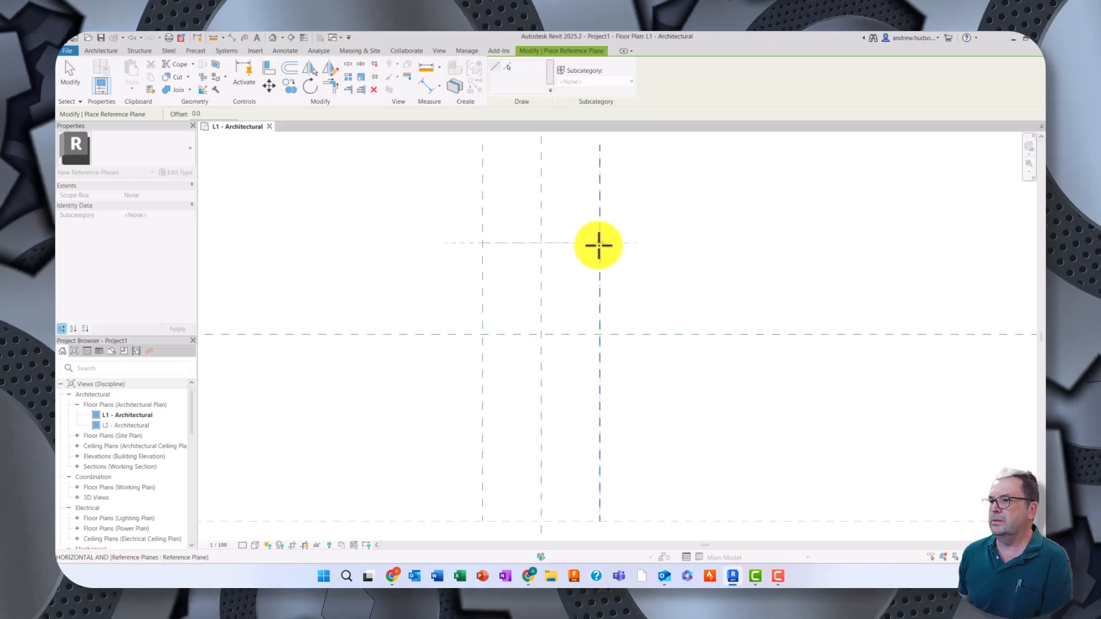
left_click(599, 245)
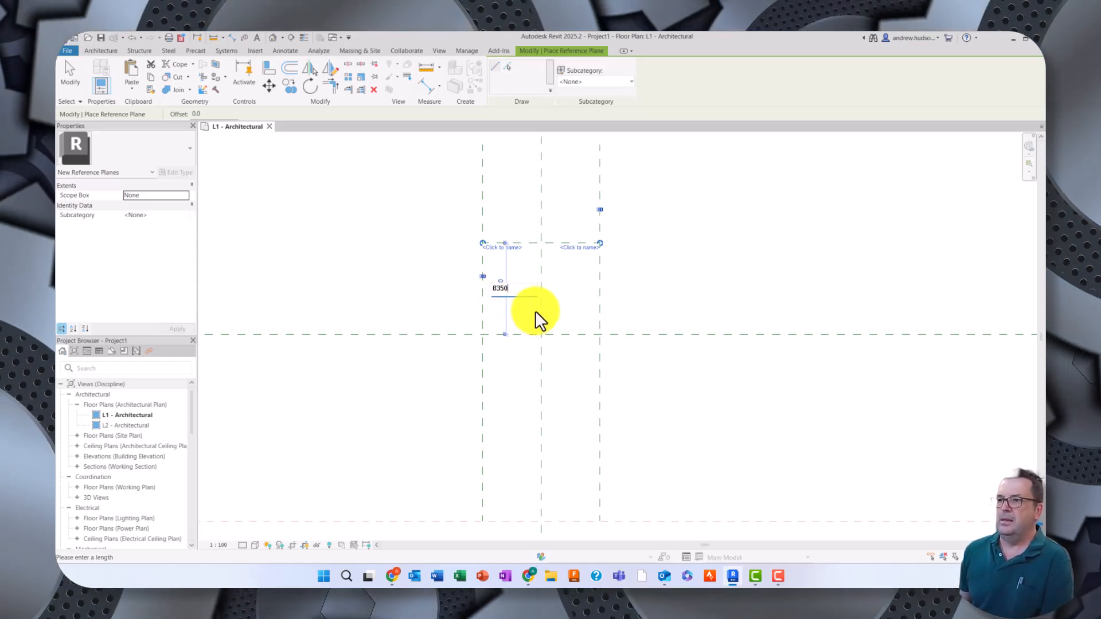
type("8350")
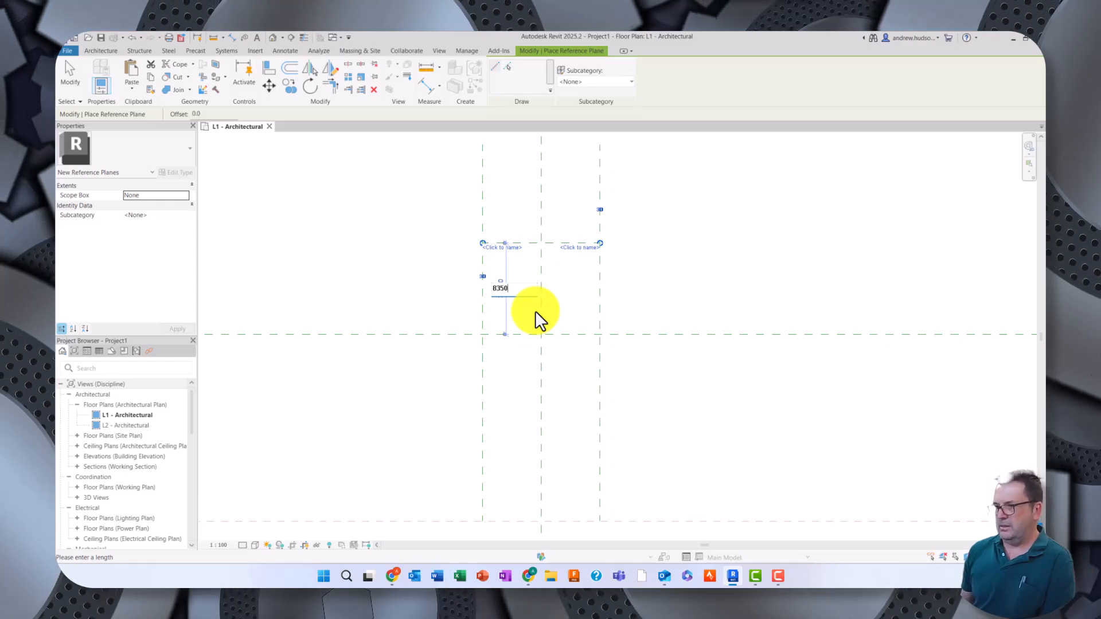
key("Return")
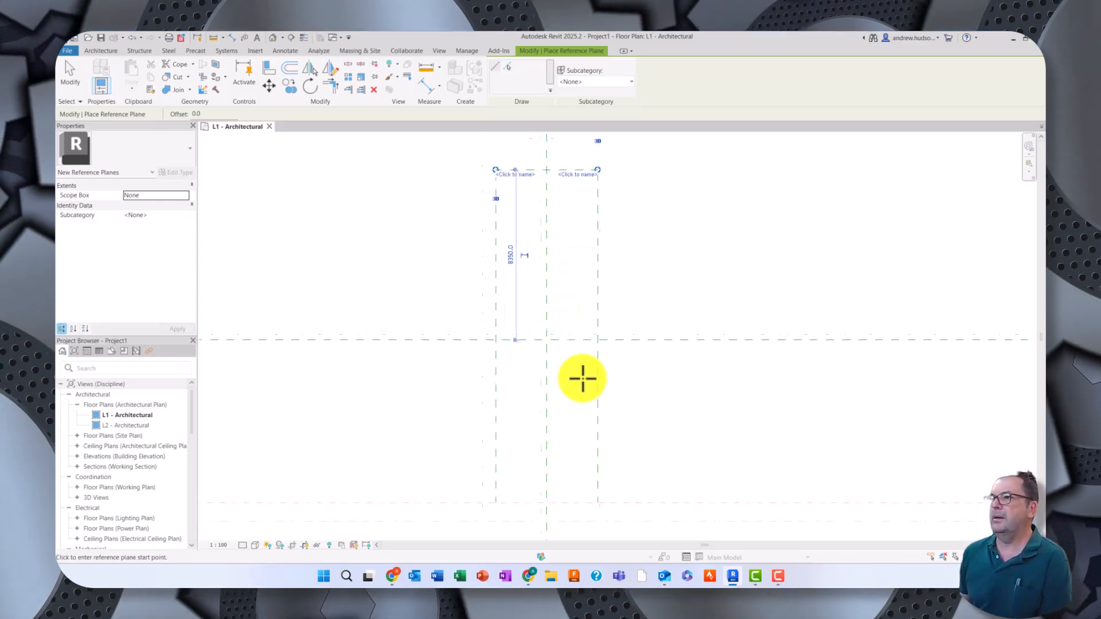
Draw a matching horizontal reference plane between the outer vertical planes, 8350 mm below the horizontal centre plane
middle_click_drag(632, 376, 634, 346)
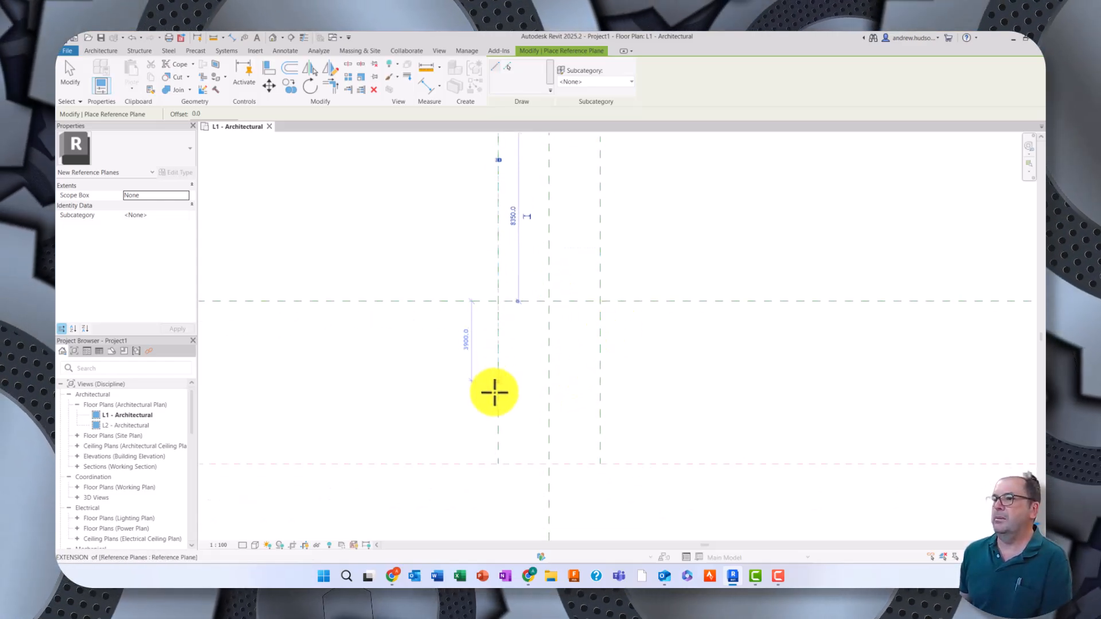
left_click(494, 429)
left_click(600, 426)
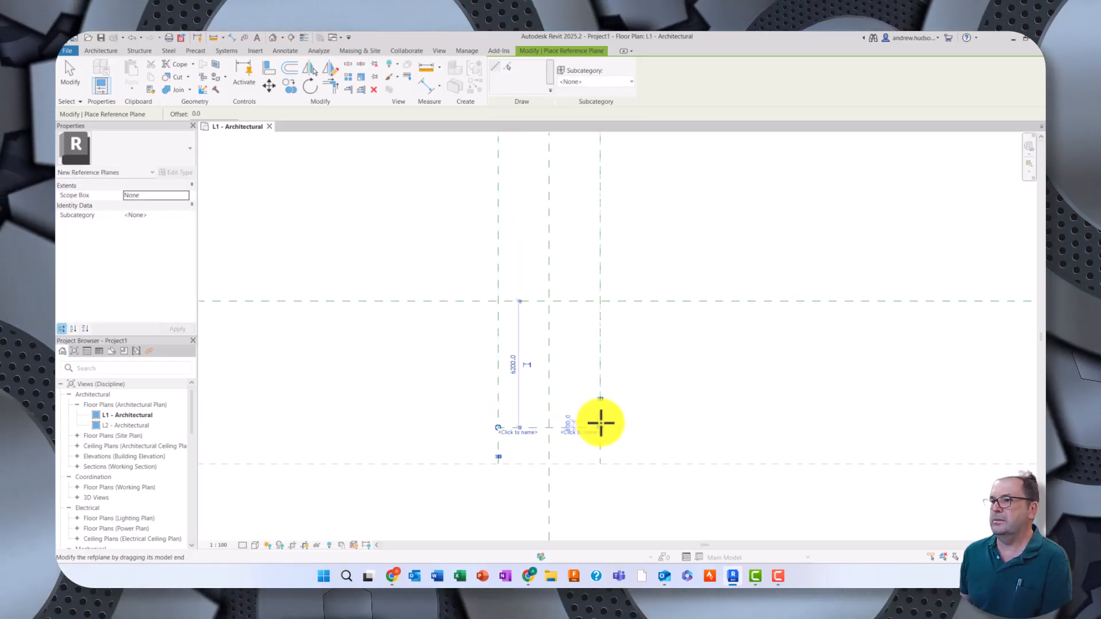
left_click(513, 364)
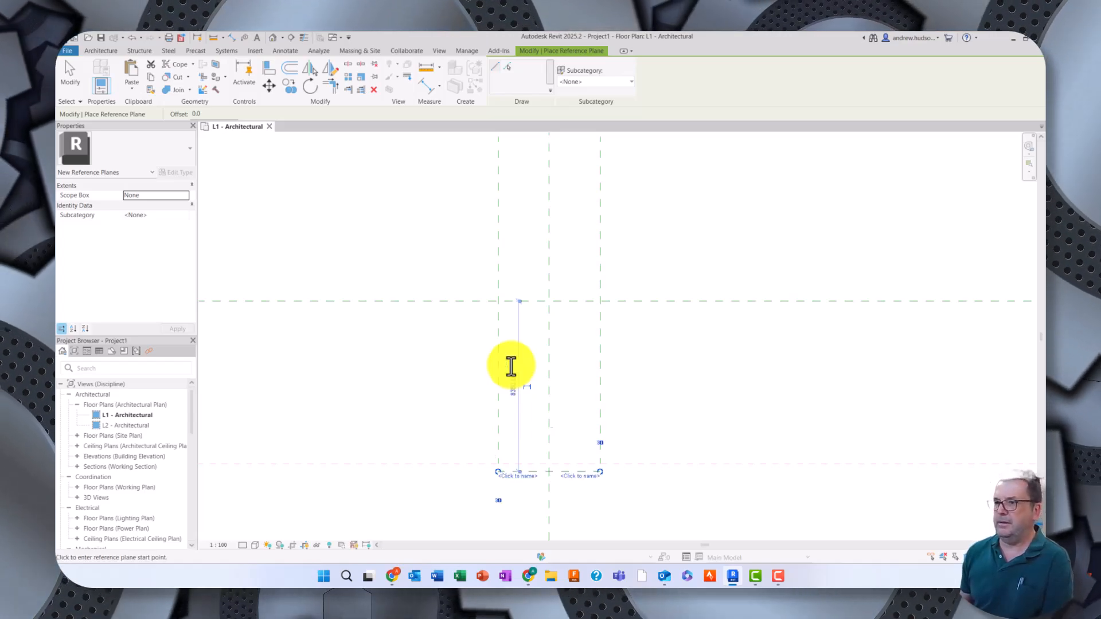
Draw a horizontal reference plane between the outer vertical planes, about 900 mm above the lowest plane
scroll(622, 386, "up", 2)
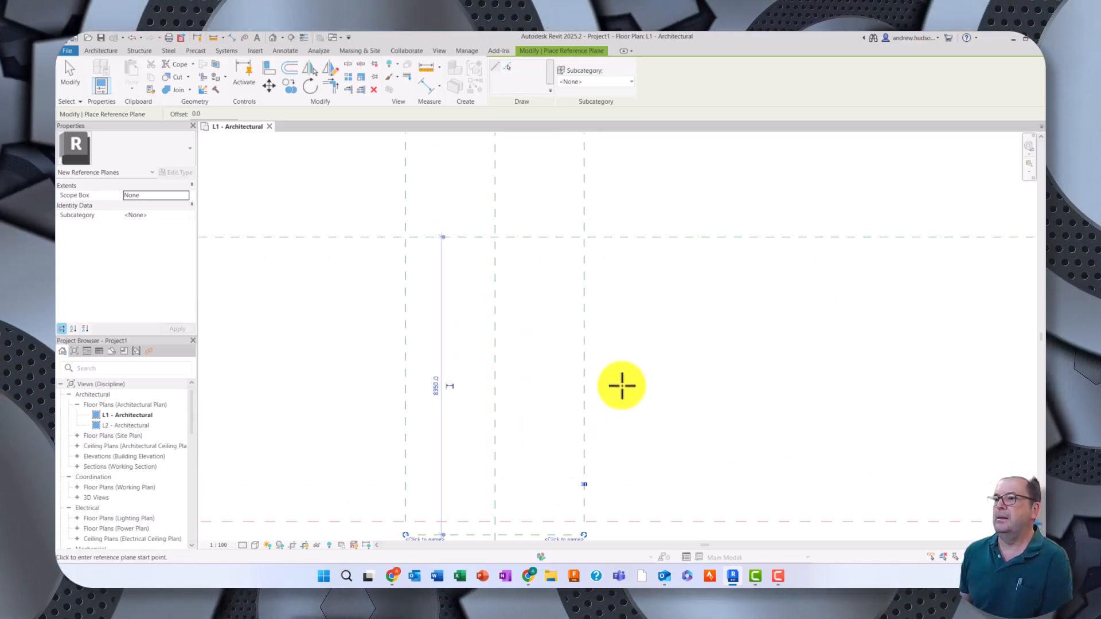
scroll(624, 381, "down", 4)
middle_click_drag(862, 374, 971, 406)
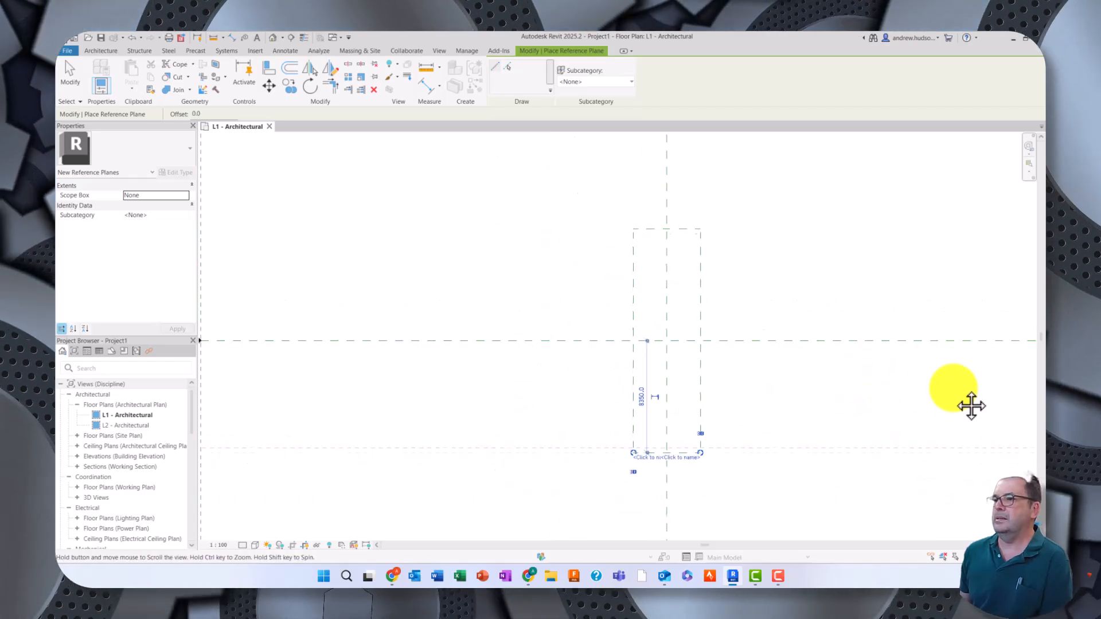
scroll(848, 376, "down", 3)
scroll(870, 393, "up", 3)
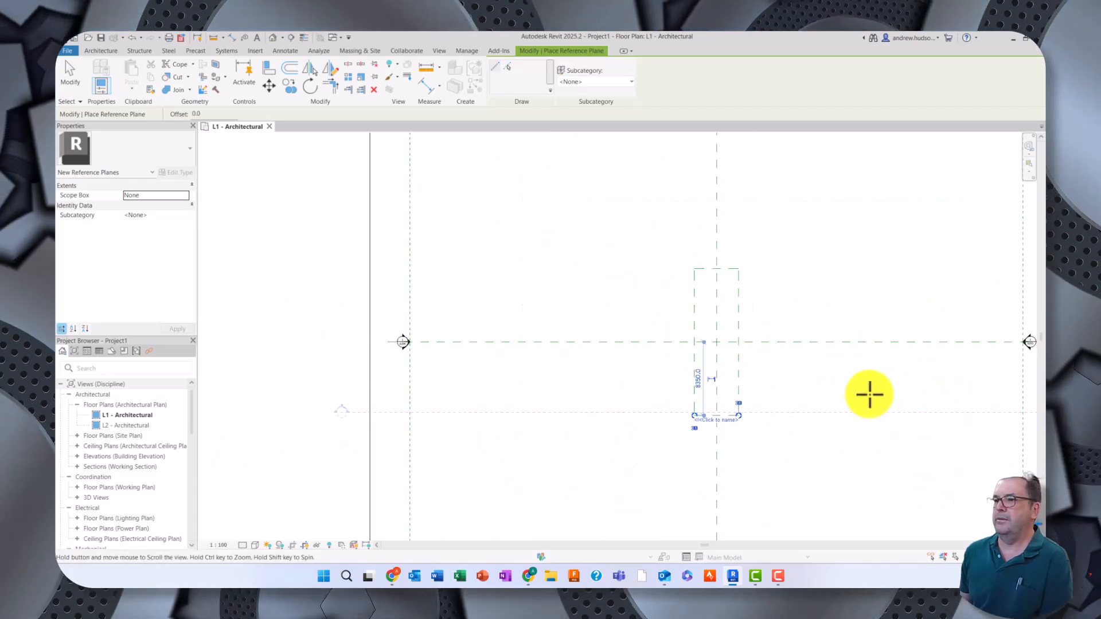
middle_click_drag(870, 393, 721, 347)
scroll(631, 351, "up", 2)
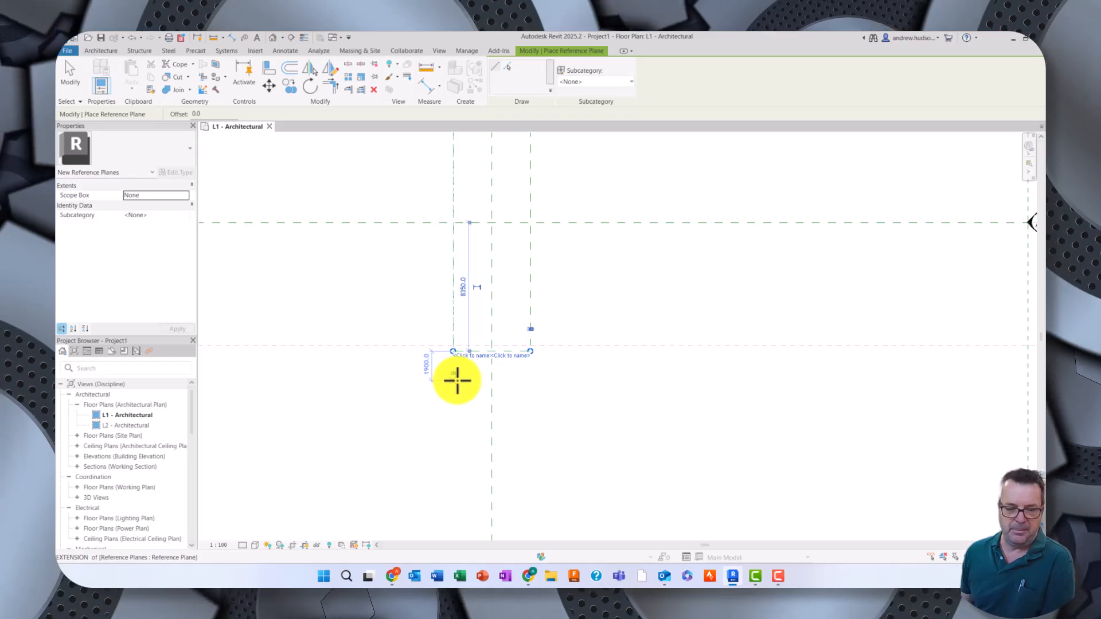
scroll(536, 362, "up", 4)
middle_click_drag(536, 361, 629, 511)
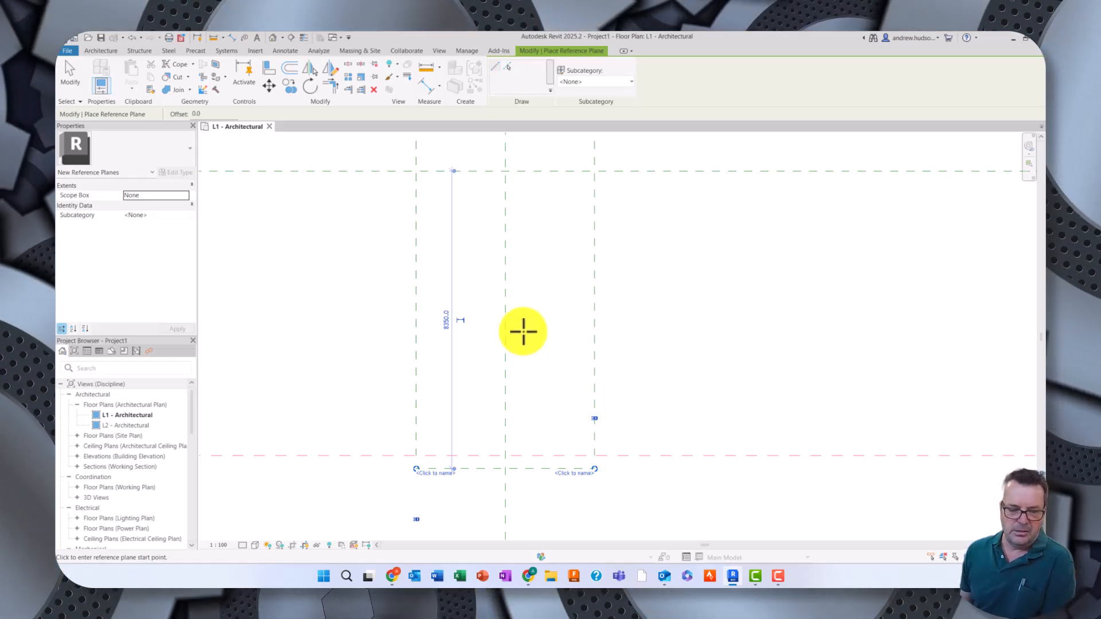
left_click(415, 438)
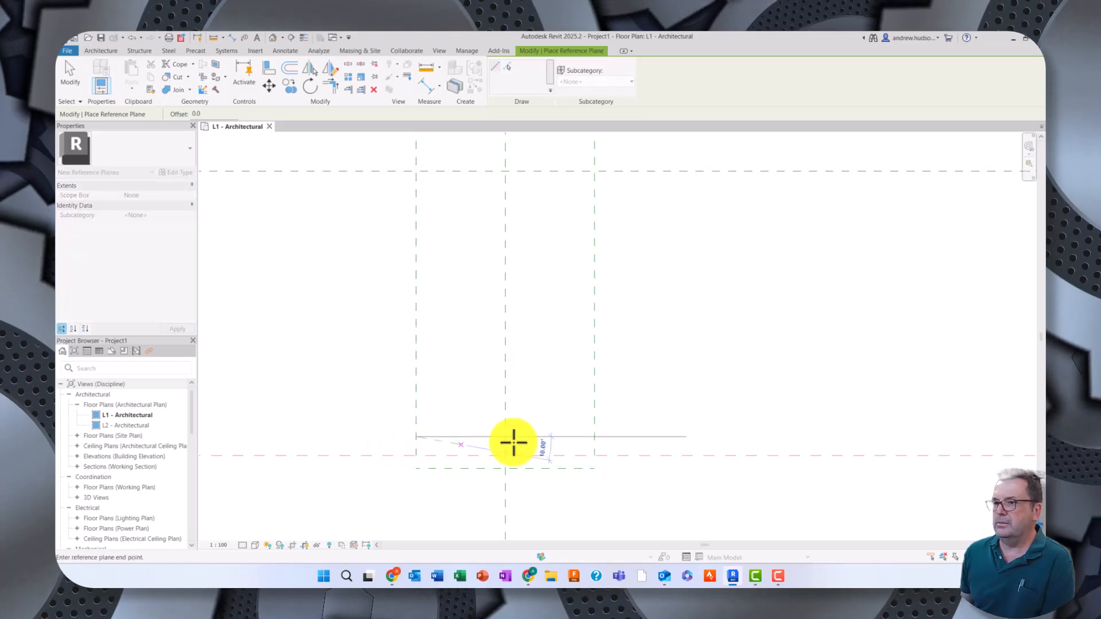
left_click(595, 436)
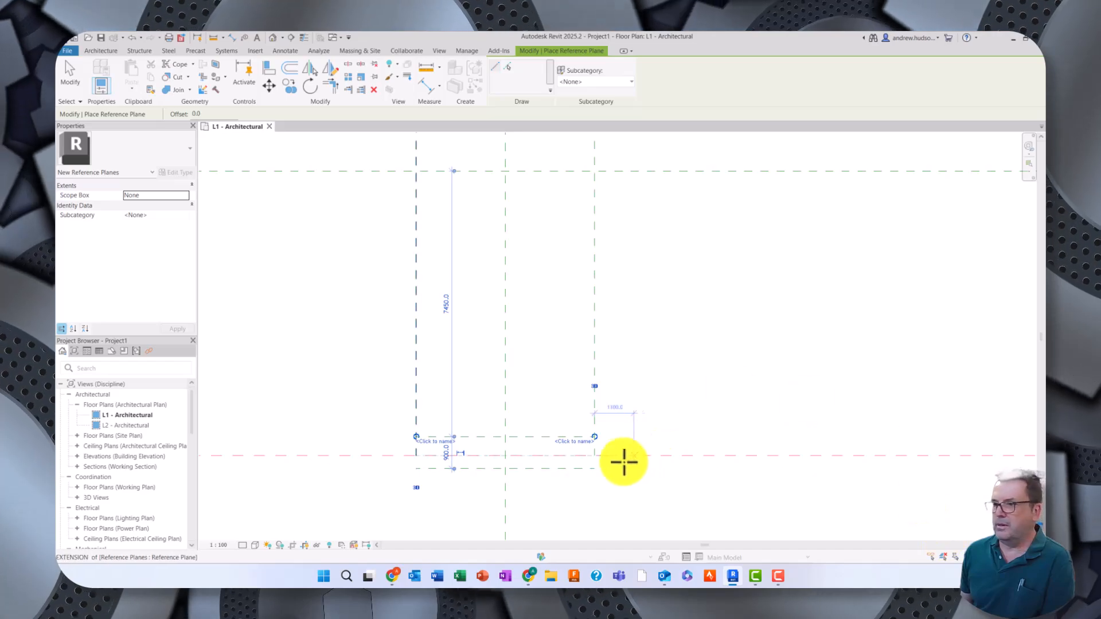
Draw a horizontal reference plane between the two outer vertical planes, 250 mm above the plane drawn last
scroll(416, 430, "up", 5)
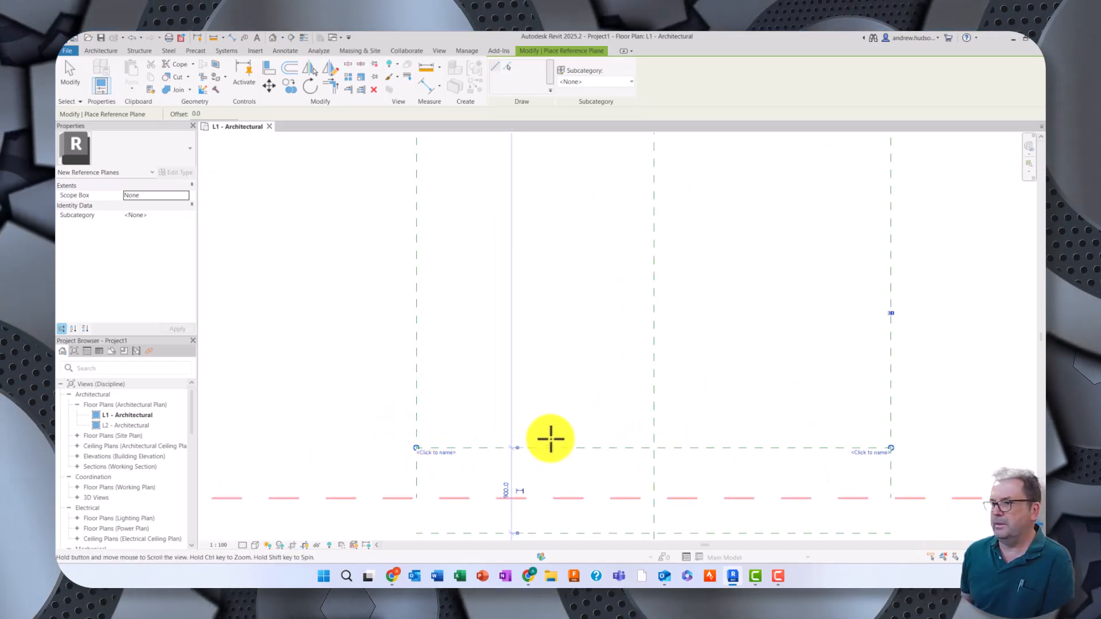
middle_click_drag(551, 438, 475, 372)
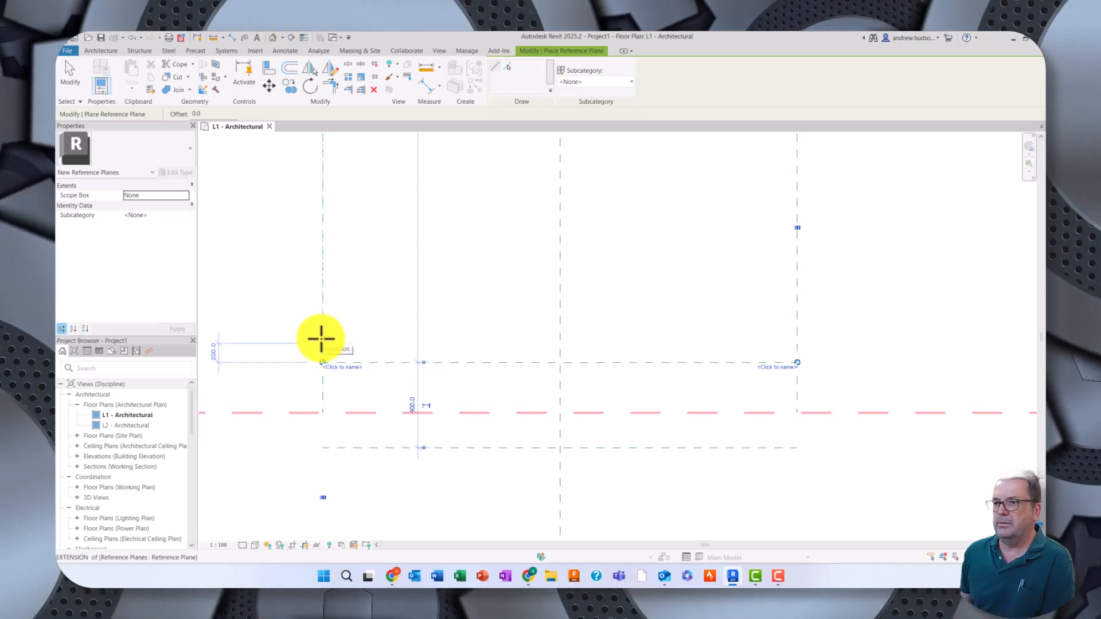
left_click(322, 342)
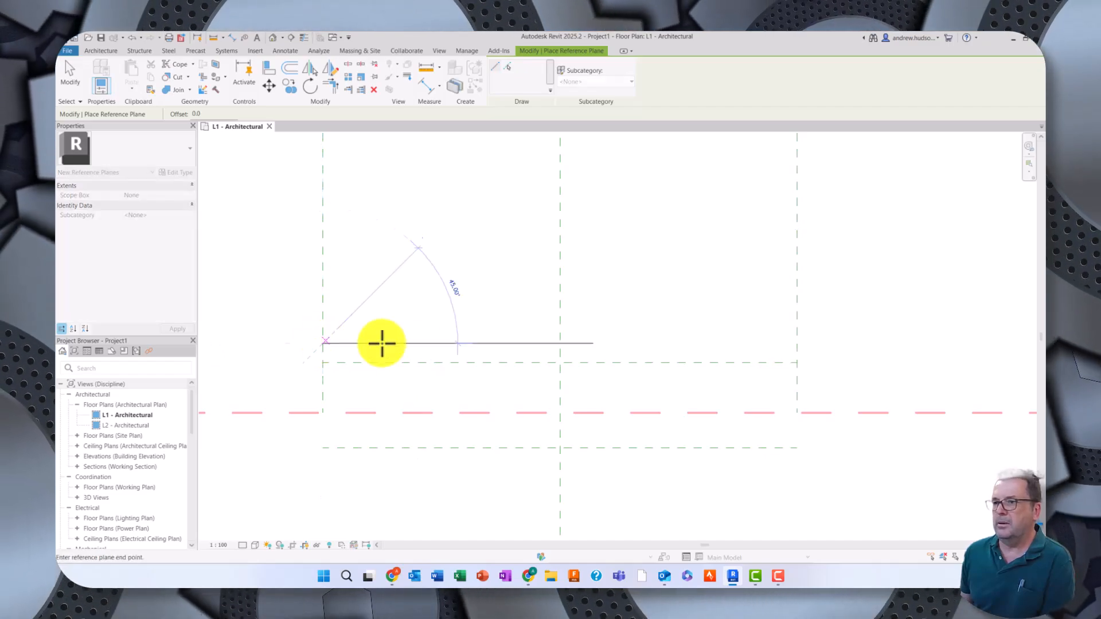
left_click(797, 342)
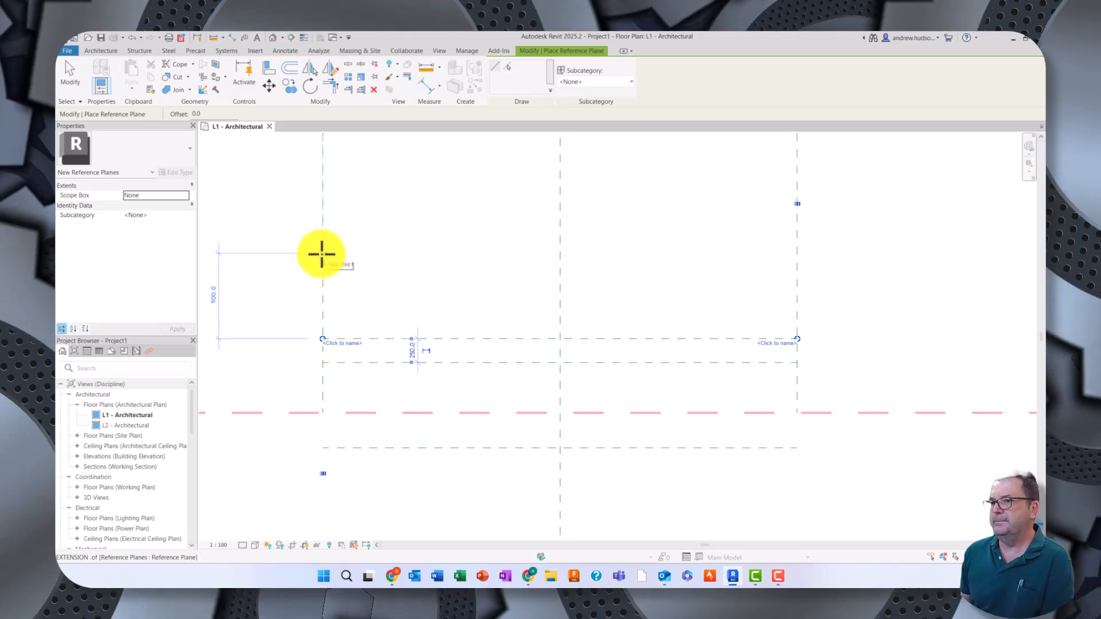
Draw two more horizontal reference planes between the outer vertical planes, the first 1200 mm above the last one and the second 1600 mm above that
left_click(320, 228)
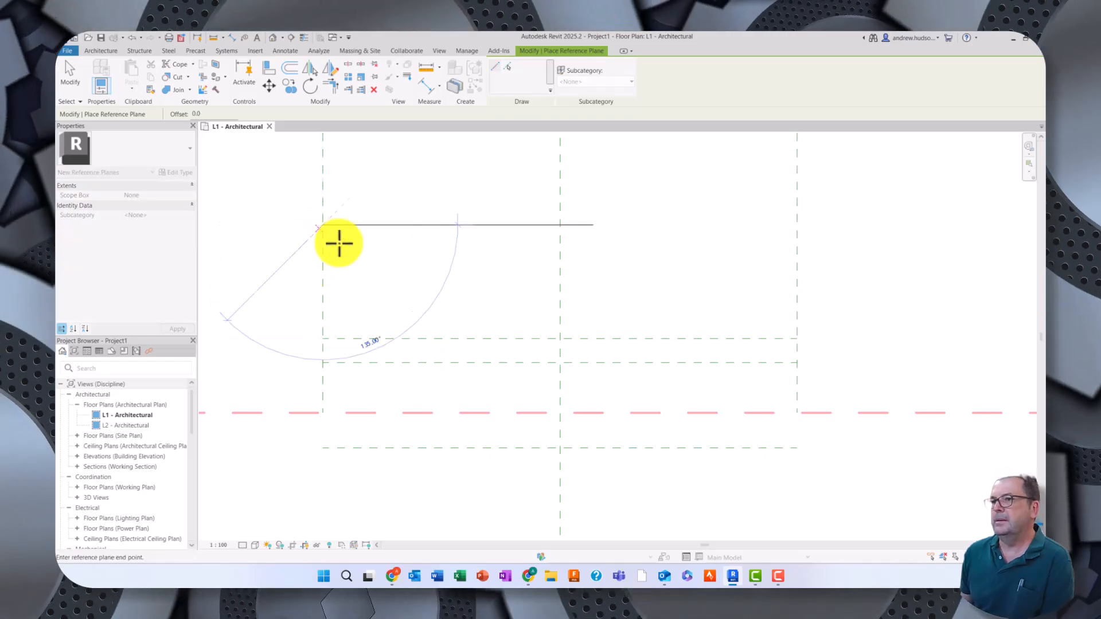
left_click(796, 225)
middle_click_drag(701, 238, 673, 475)
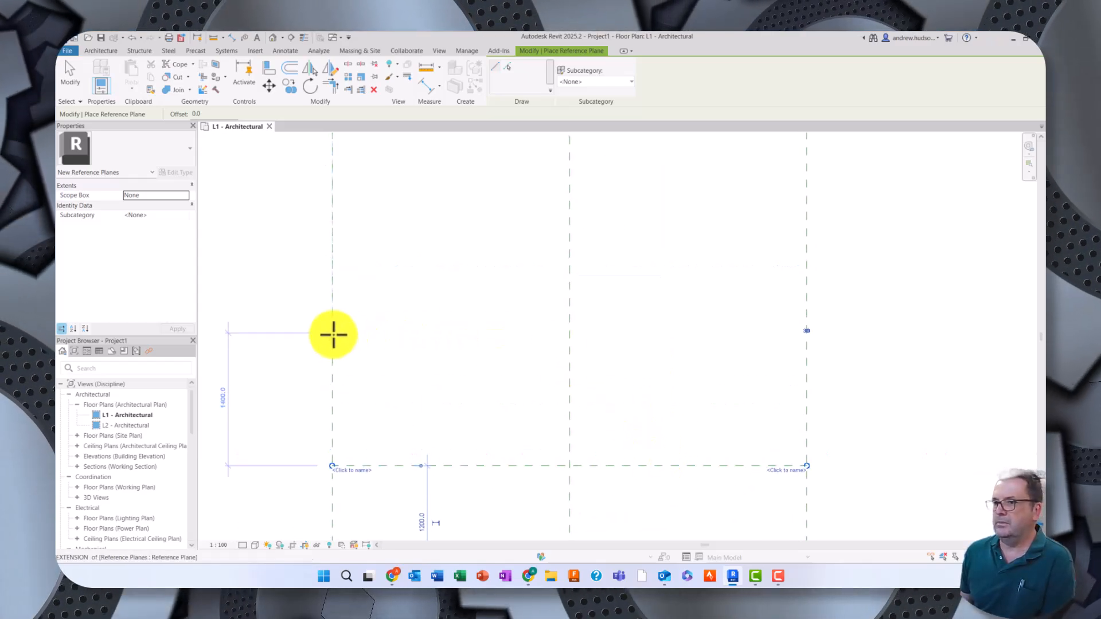
left_click(332, 315)
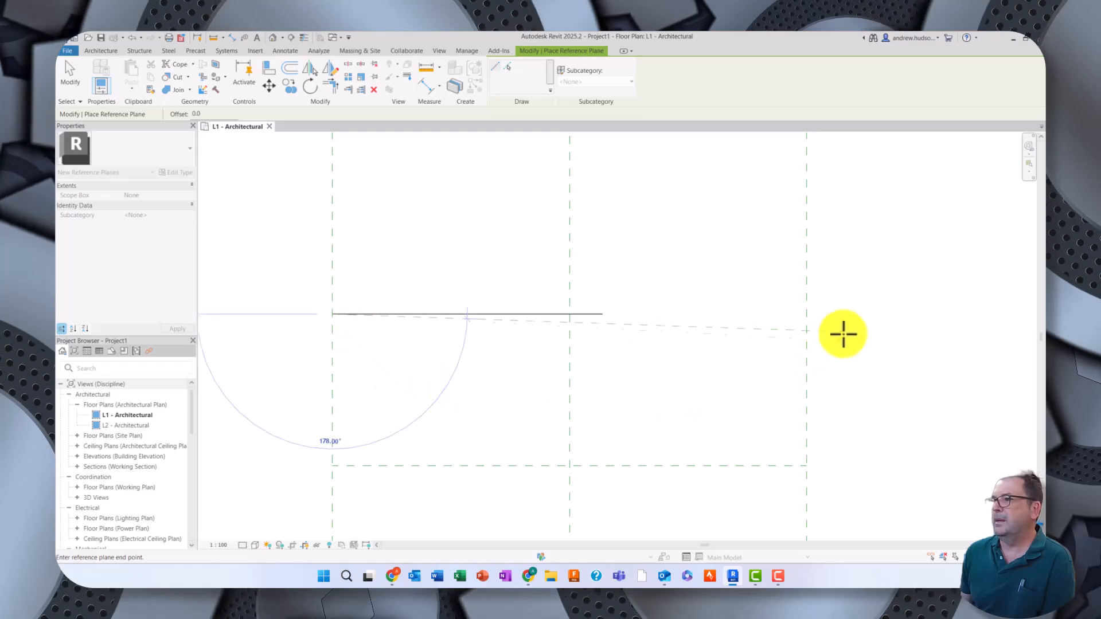
left_click(808, 314)
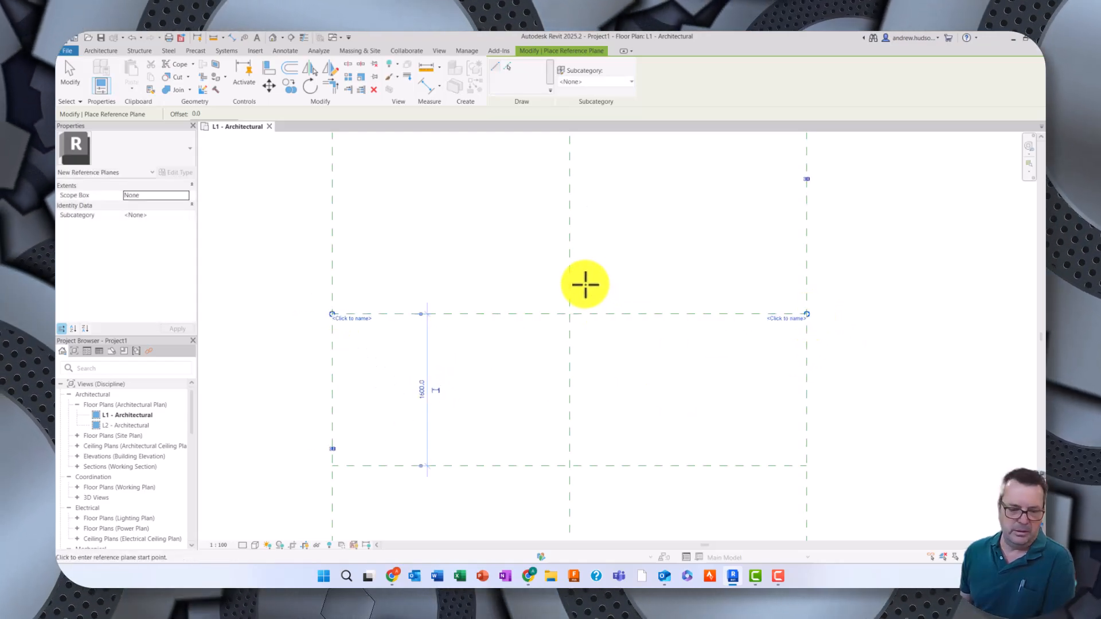
Draw a horizontal reference plane between the outer vertical planes, 1200 mm above the plane drawn last
middle_click_drag(449, 243, 415, 413)
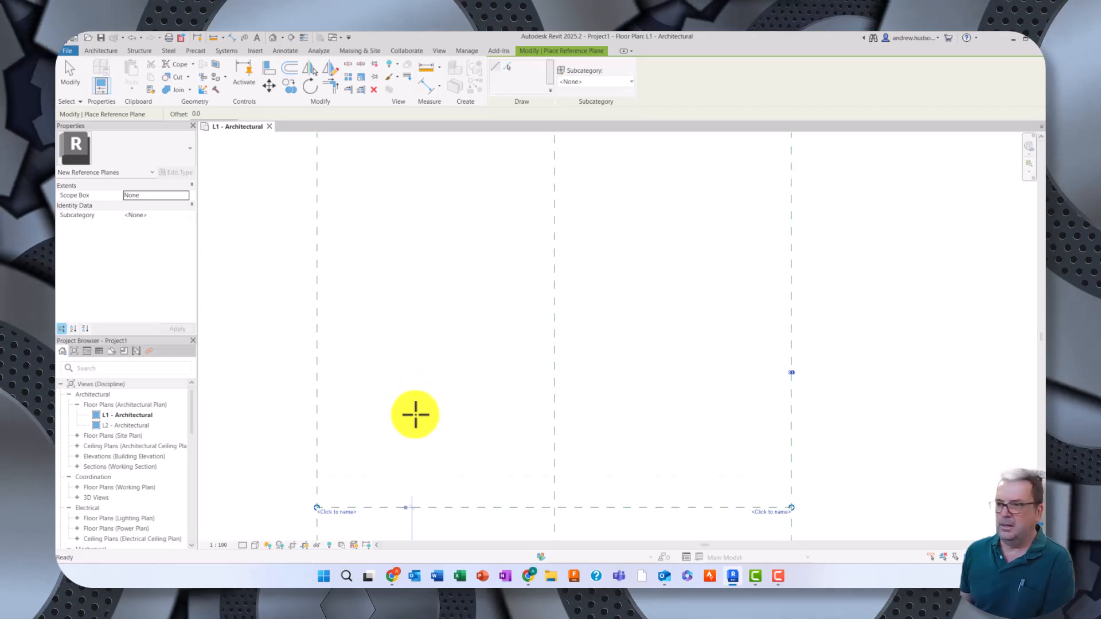
left_click(317, 395)
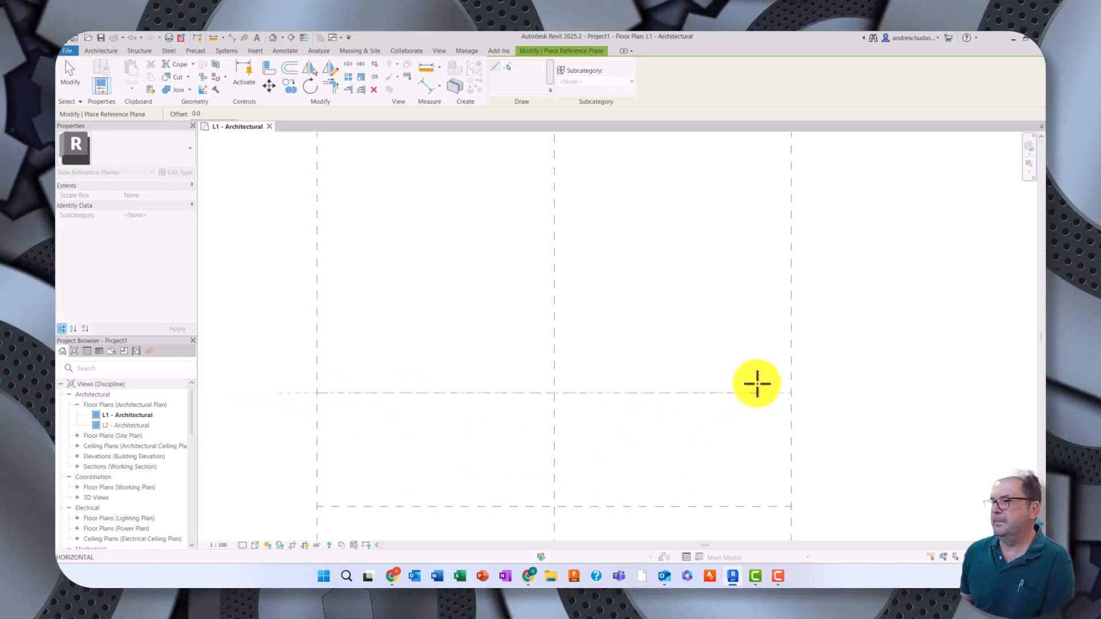
left_click(792, 393)
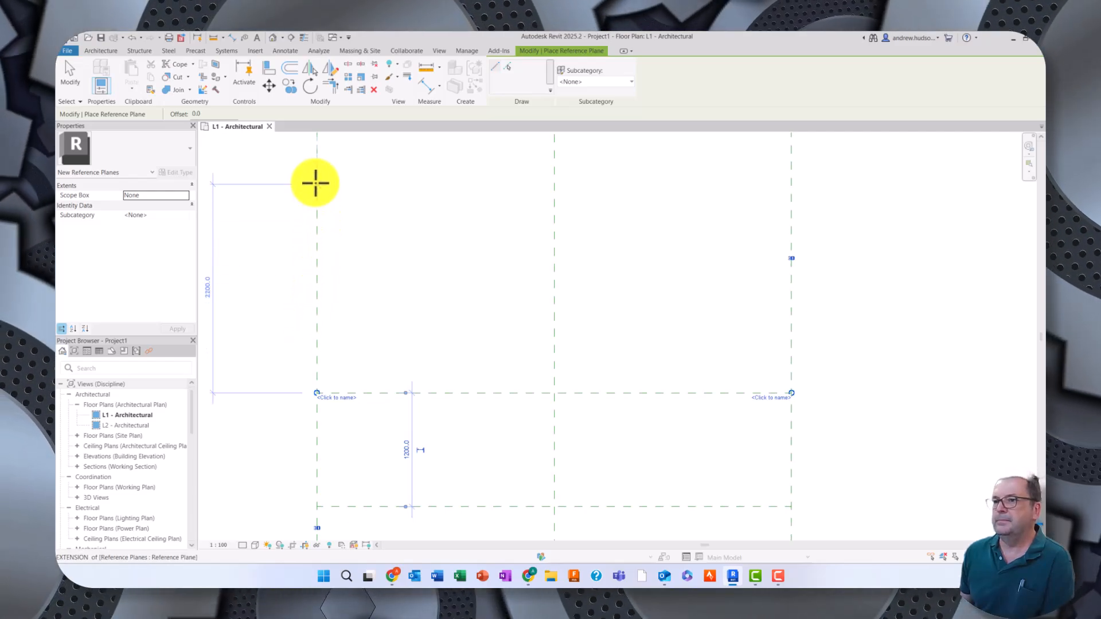
Draw a horizontal reference plane between the outer vertical planes, 3200 mm above the last one, along the horizontal centre plane
middle_click_drag(316, 179, 368, 398)
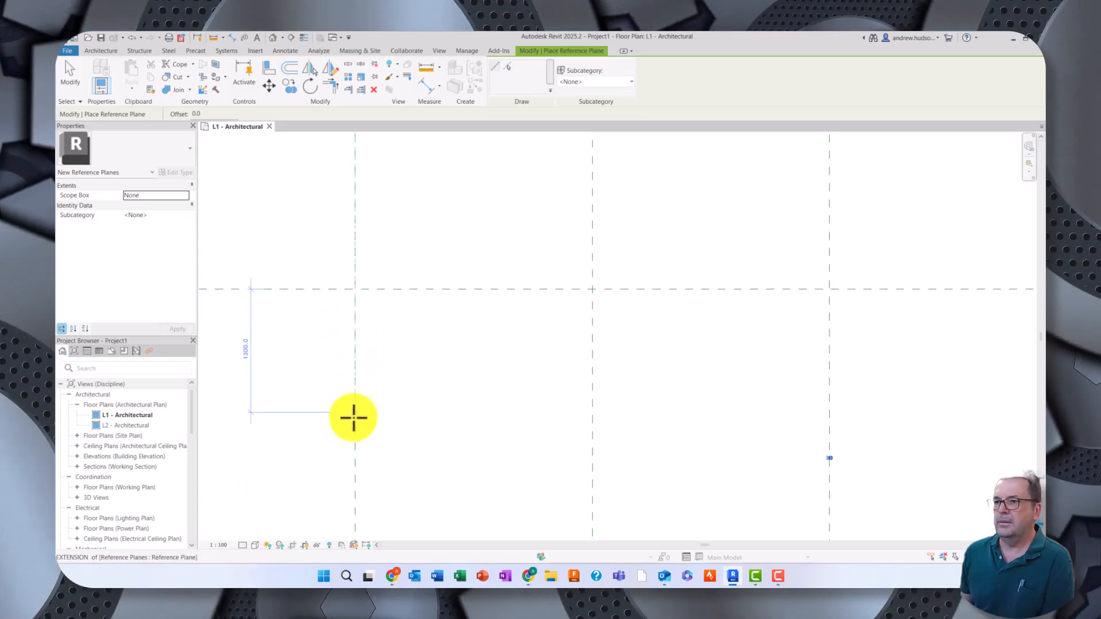
middle_click_drag(377, 426, 376, 278)
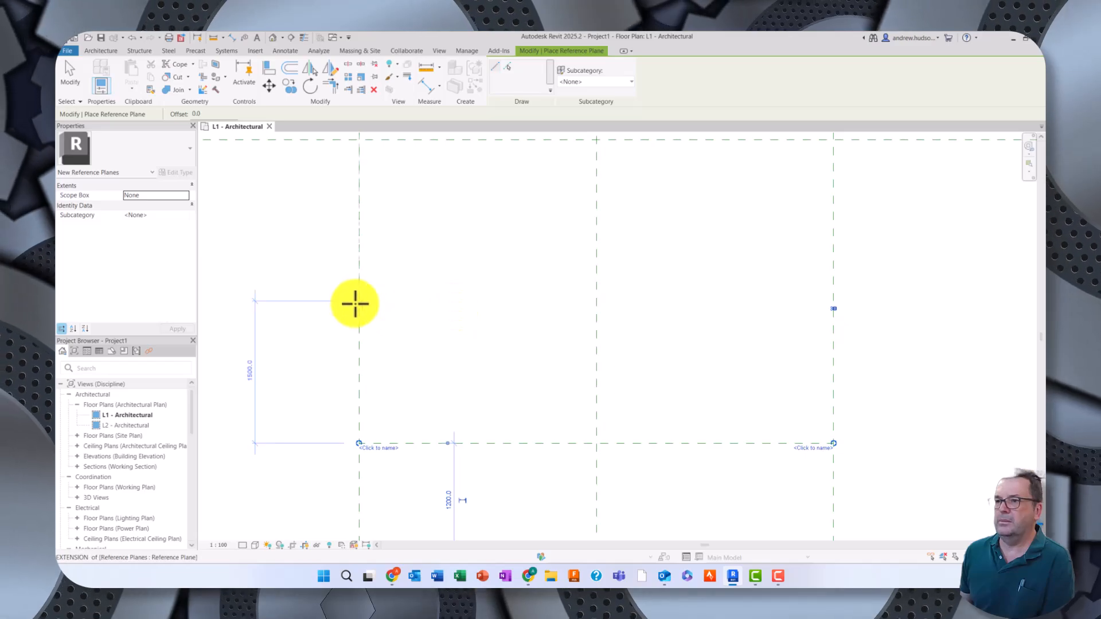
left_click(358, 298)
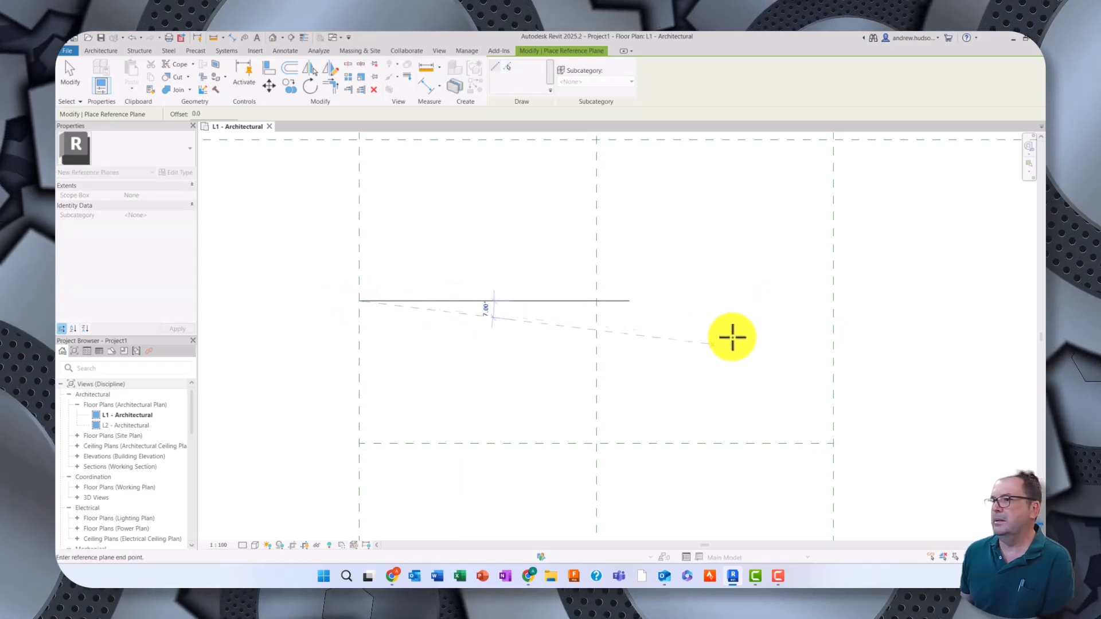
left_click(832, 302)
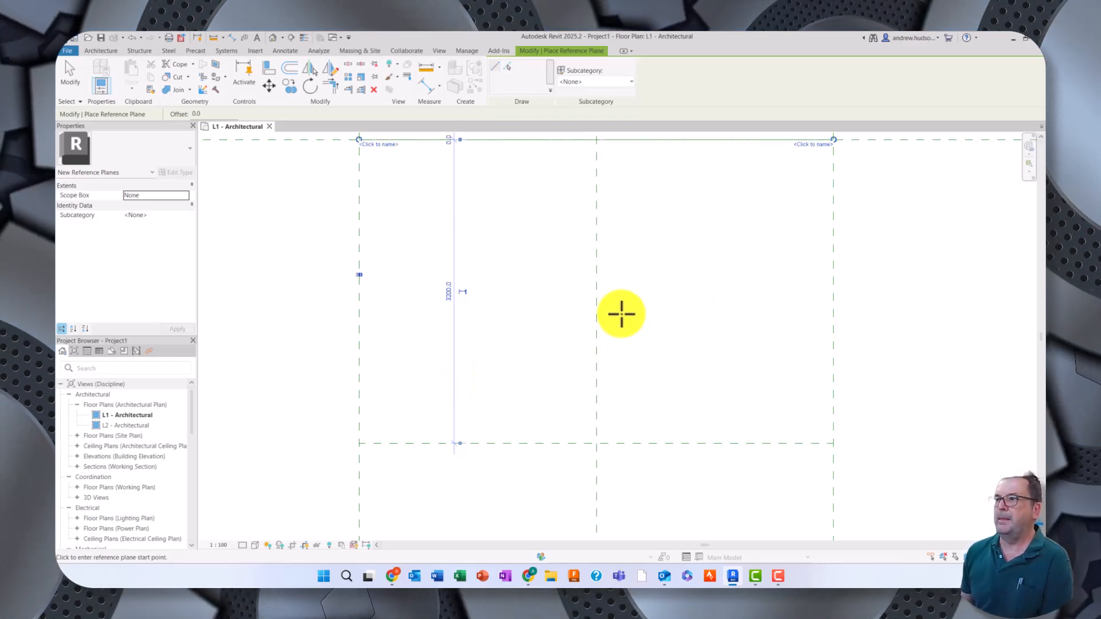
Draw a horizontal reference plane between the outer vertical planes, 3200 mm above the horizontal centre plane
middle_click_drag(620, 312, 592, 541)
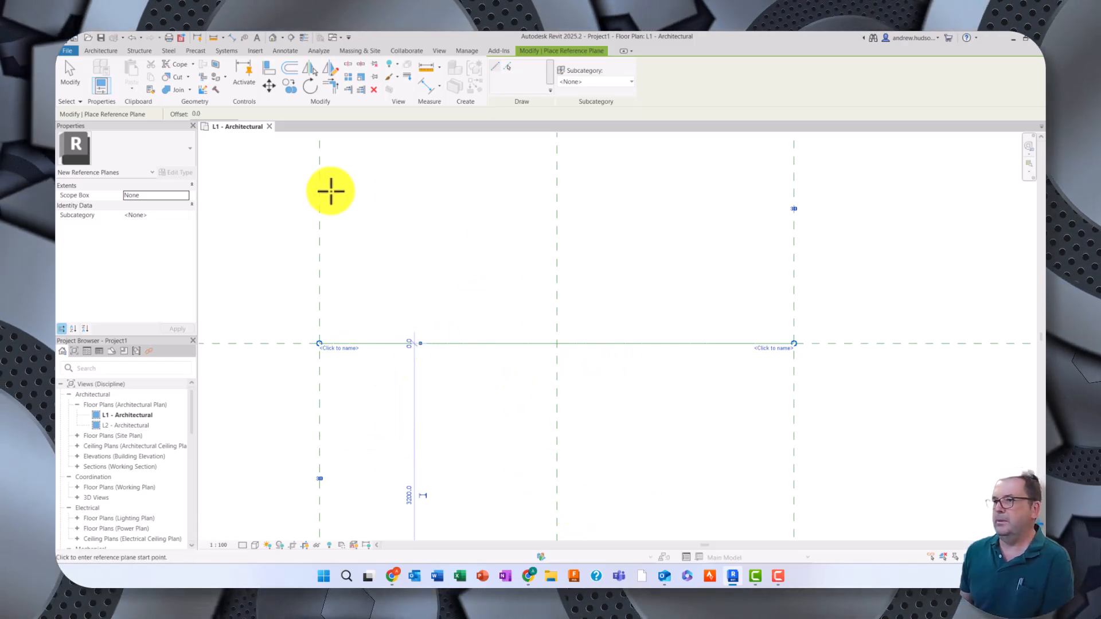
middle_click_drag(373, 245, 391, 412)
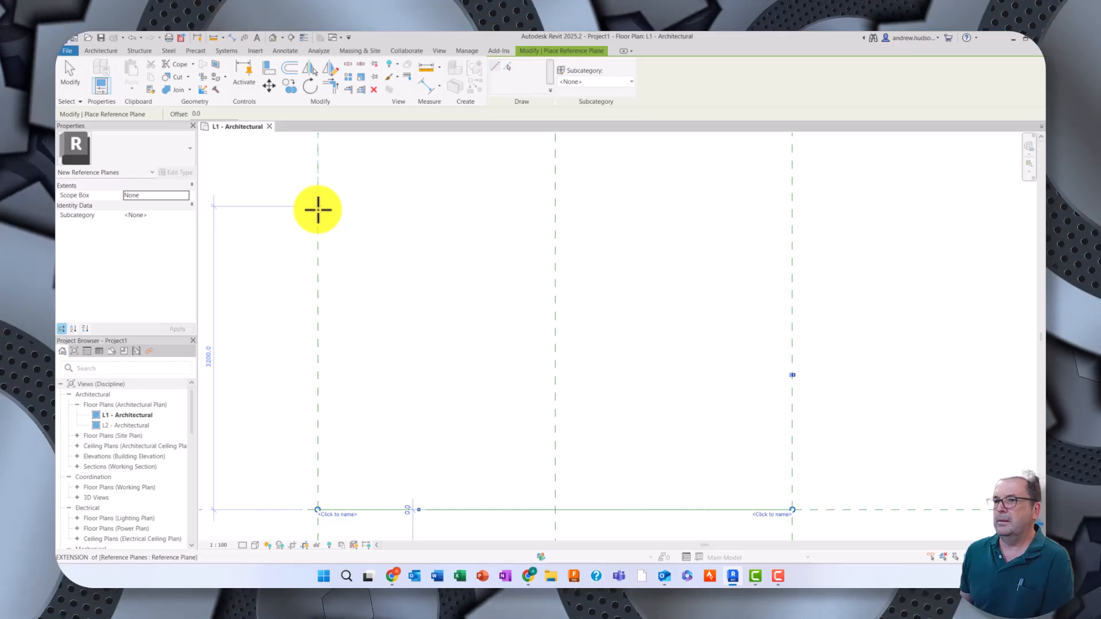
left_click(318, 208)
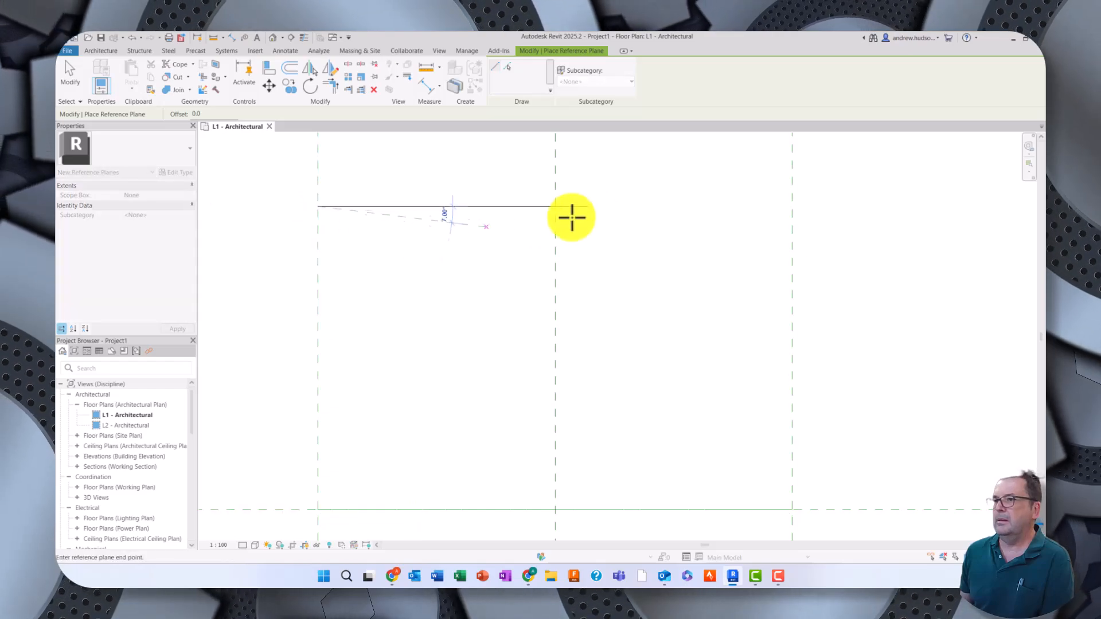
left_click(794, 202)
Above the upper 3200 mm plane, draw two horizontal reference planes between the outer vertical planes, spaced 1200 mm and a further 800 mm upward
middle_click_drag(659, 246, 638, 557)
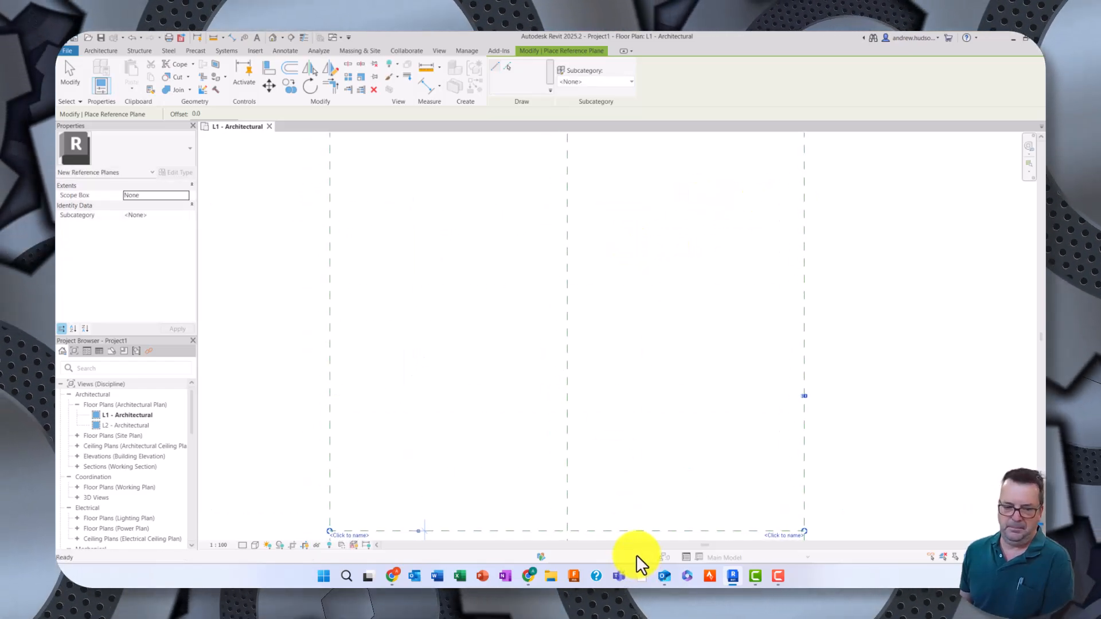
left_click(330, 420)
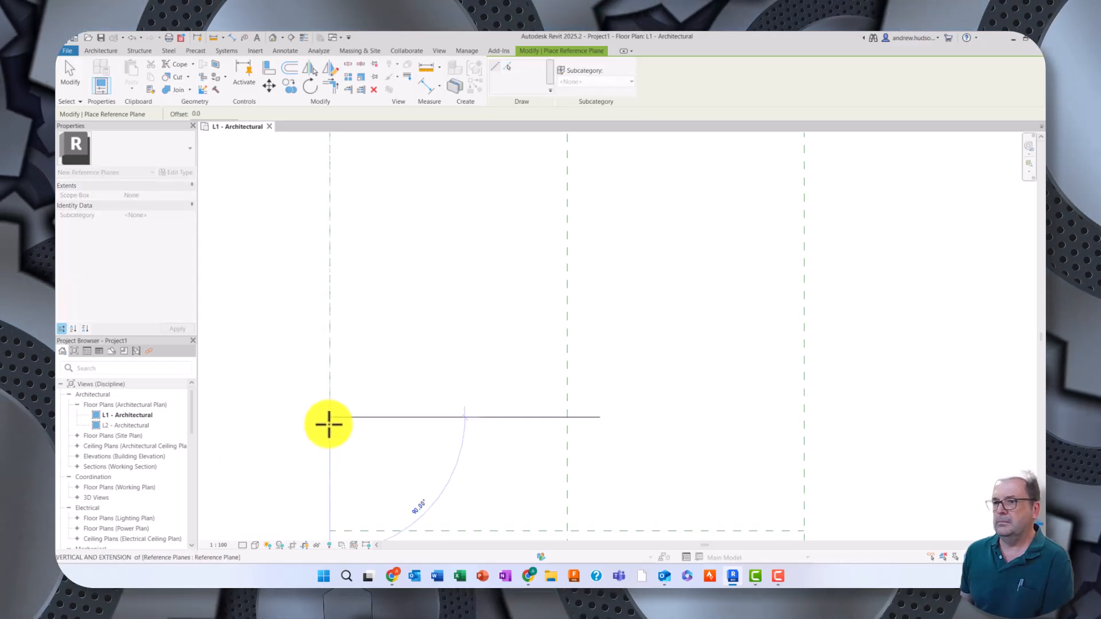
left_click(804, 414)
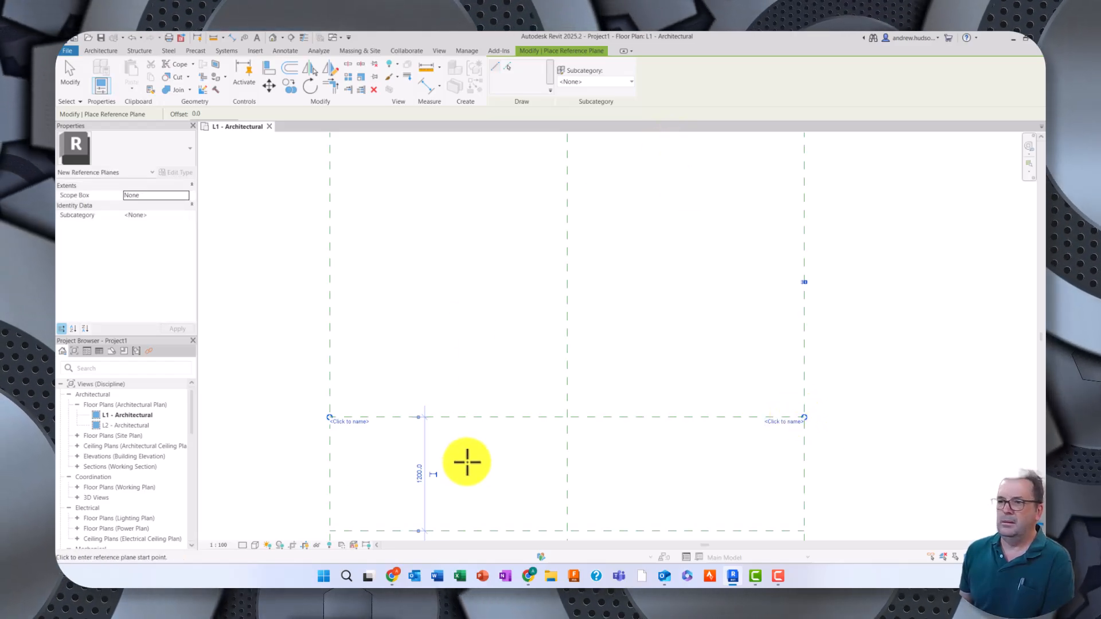
left_click(331, 339)
left_click(803, 336)
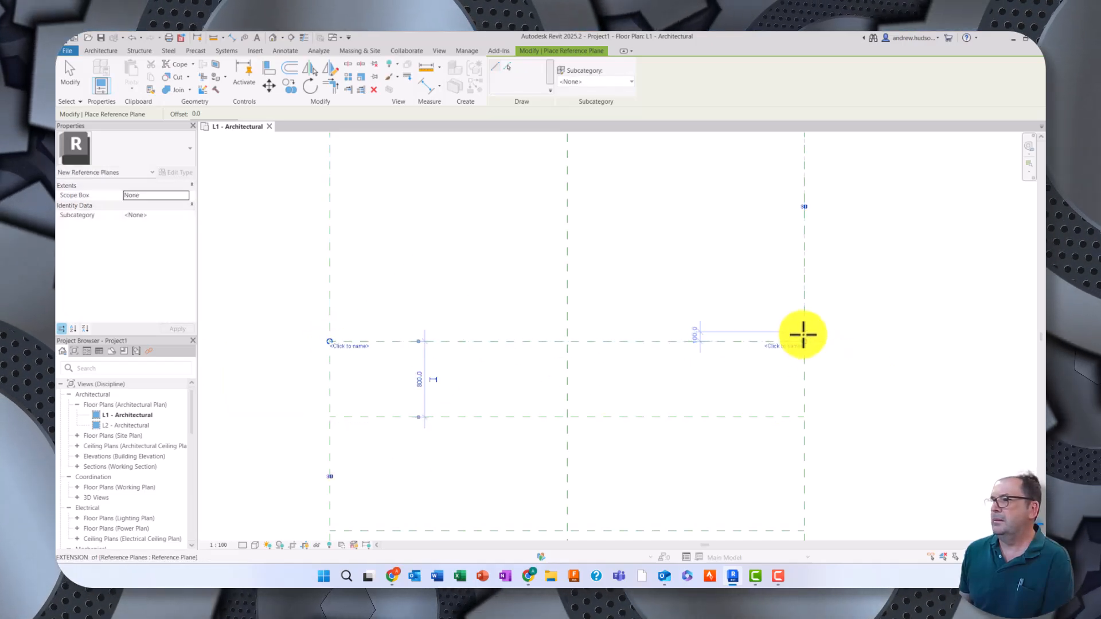
Draw the last two horizontal reference planes below the topmost plane, 1200 mm above the previous plane and 800 mm above that one
middle_click_drag(516, 270, 498, 439)
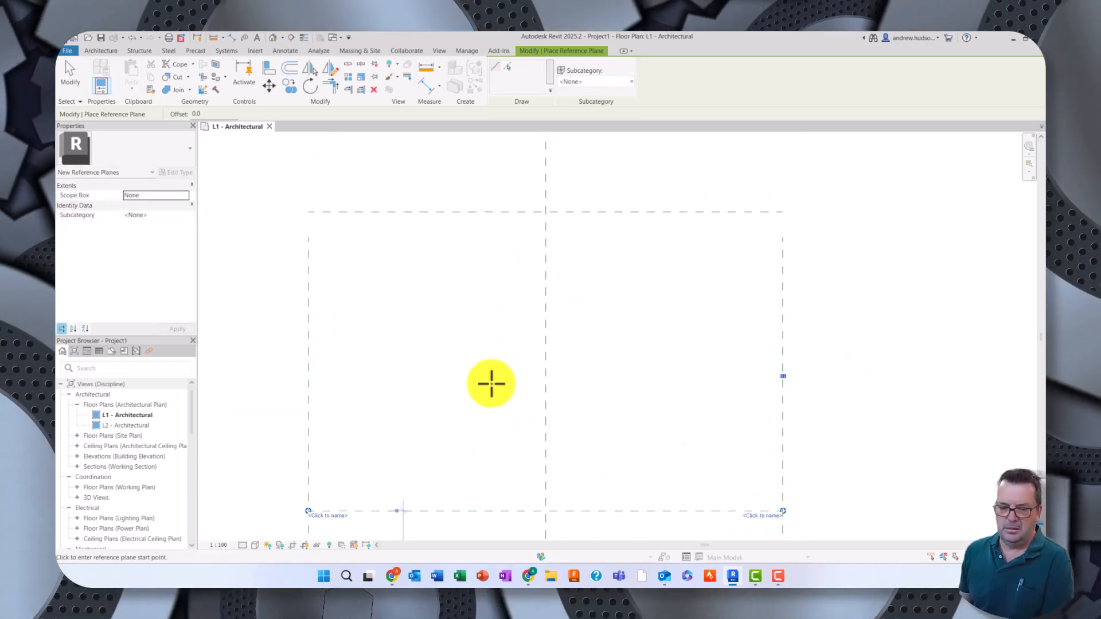
mouse_move(309, 417)
middle_mouse_down()
mouse_move(327, 421)
mouse_move(327, 409)
middle_mouse_up()
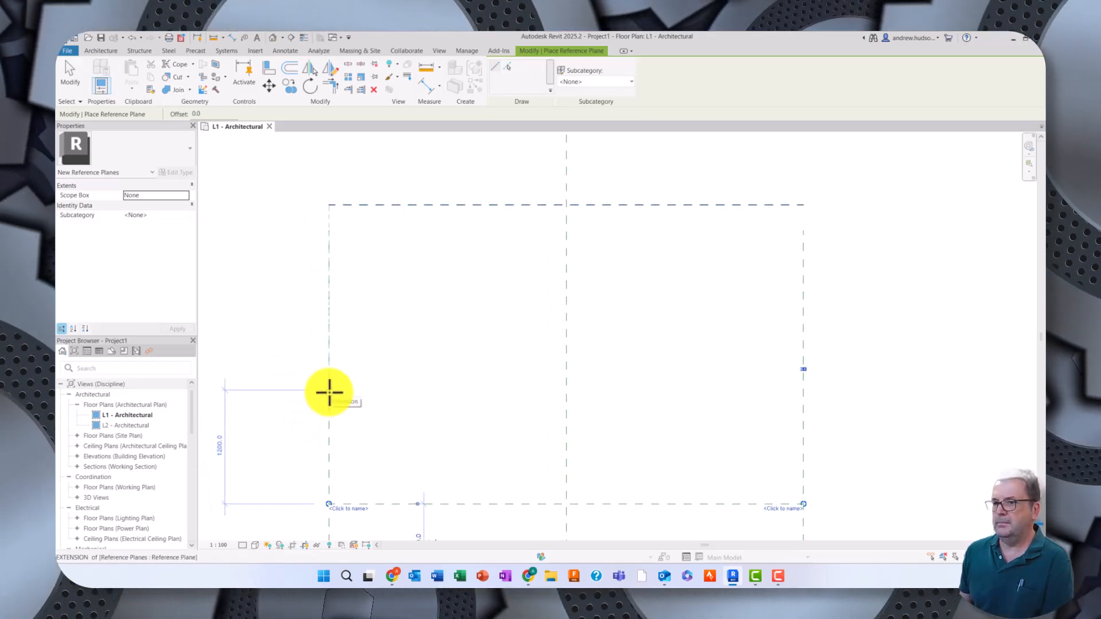
left_click(329, 392)
left_click(783, 388)
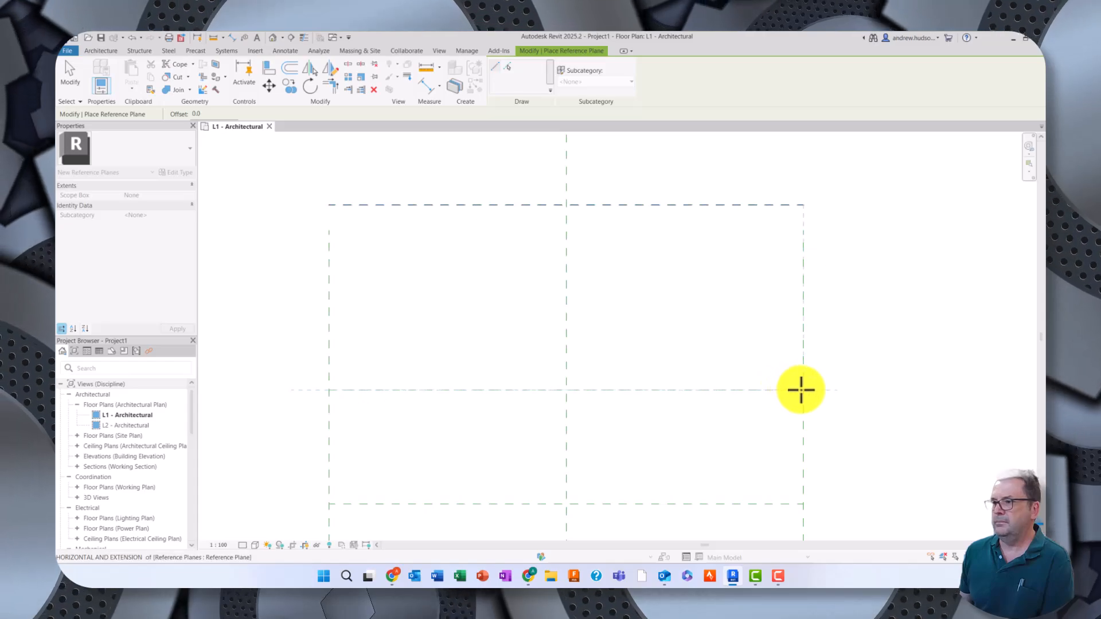
left_click(804, 390)
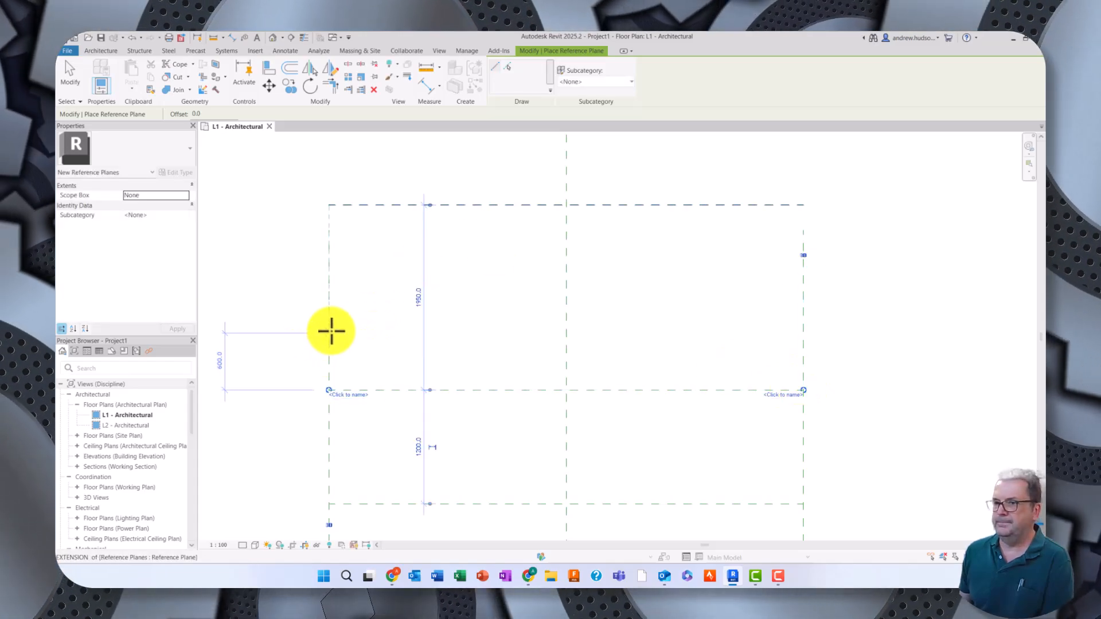
left_click(332, 313)
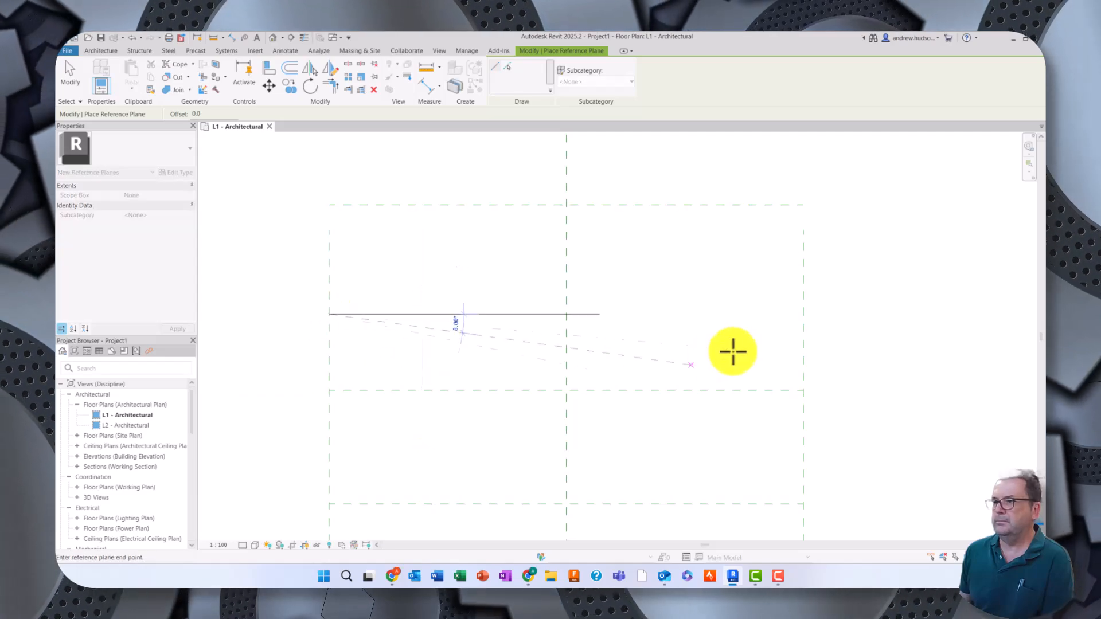
left_click(803, 315)
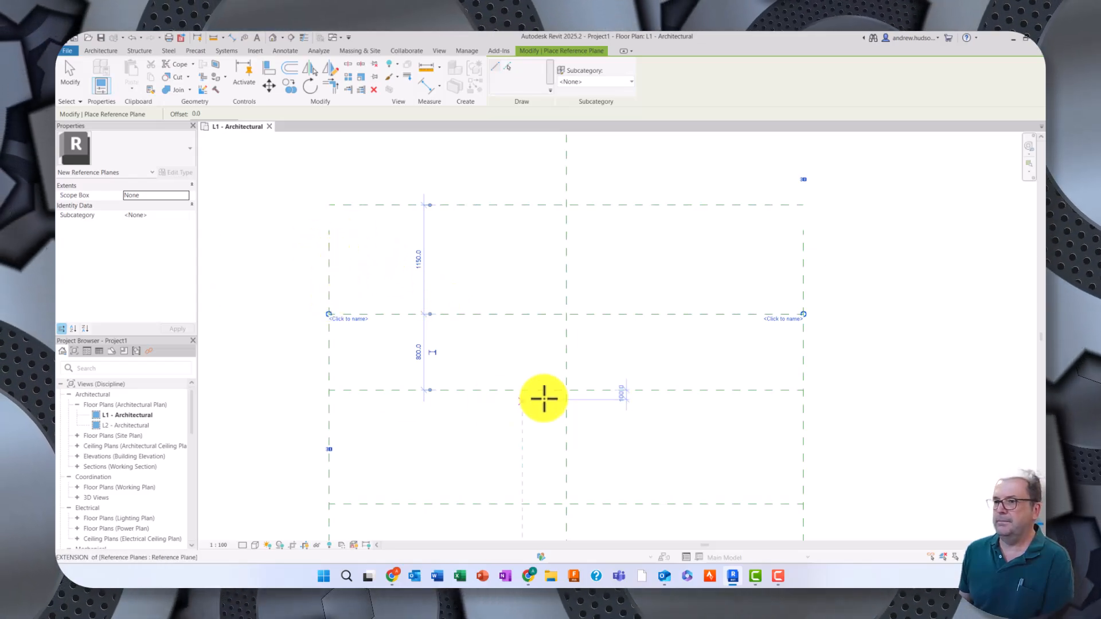
Review the spacing of the horizontal reference planes from the topmost plane down to the whole layout
scroll(551, 389, "down", 3)
middle_click_drag(549, 391, 545, 300)
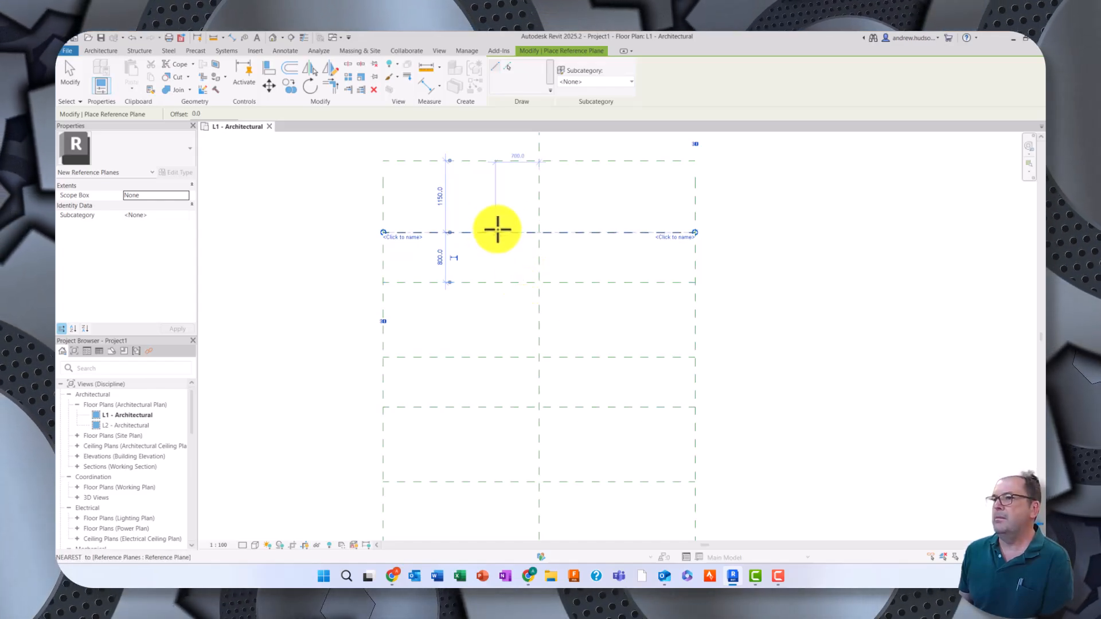
middle_click_drag(499, 238, 491, 319)
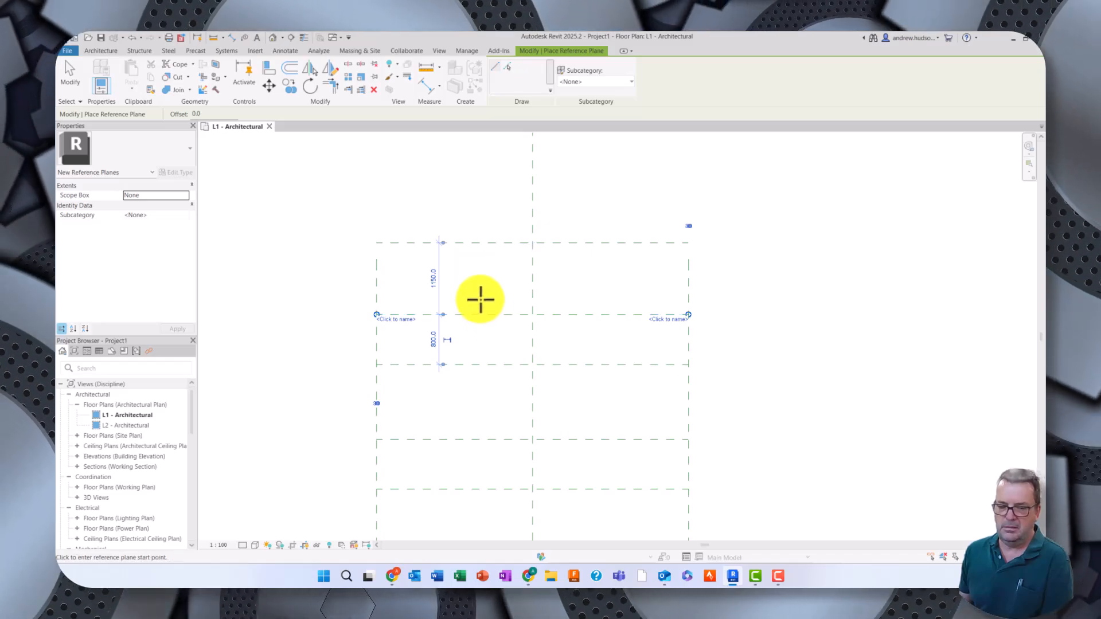
scroll(477, 293, "up", 3)
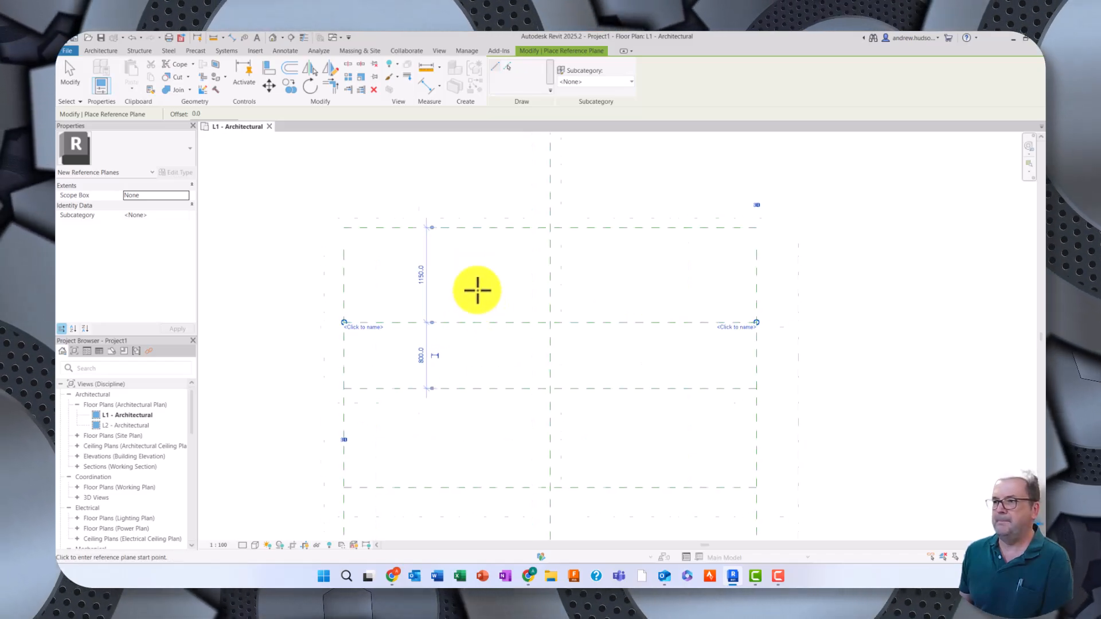
scroll(490, 285, "down", 4)
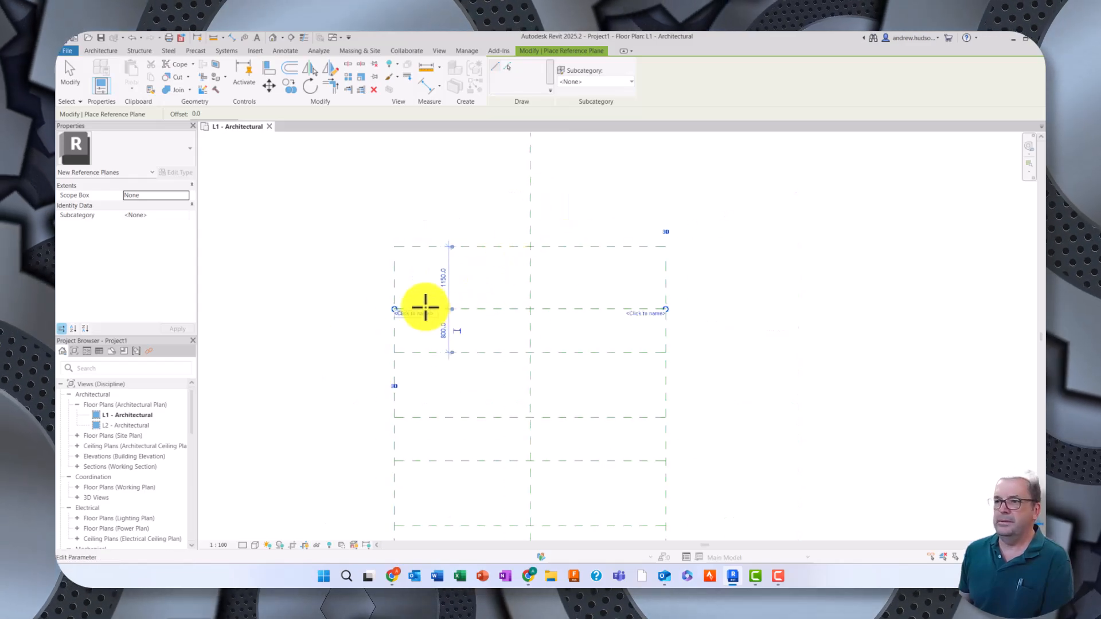
scroll(467, 309, "up", 4)
scroll(467, 309, "down", 3)
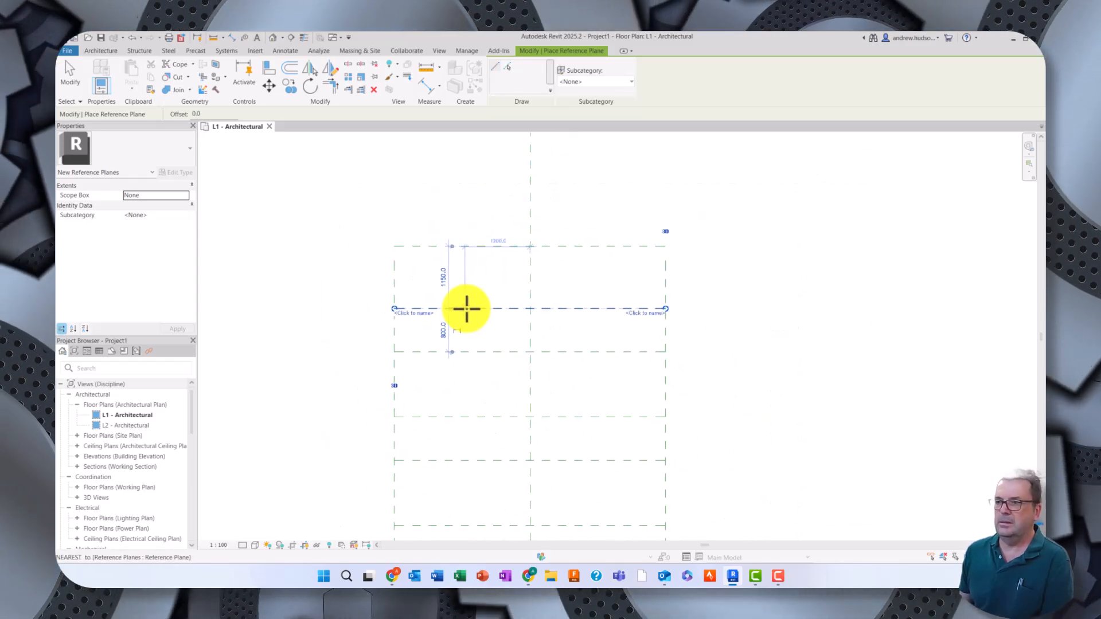
middle_click_drag(499, 315, 566, 216)
scroll(518, 267, "down", 3)
scroll(518, 267, "down", 2)
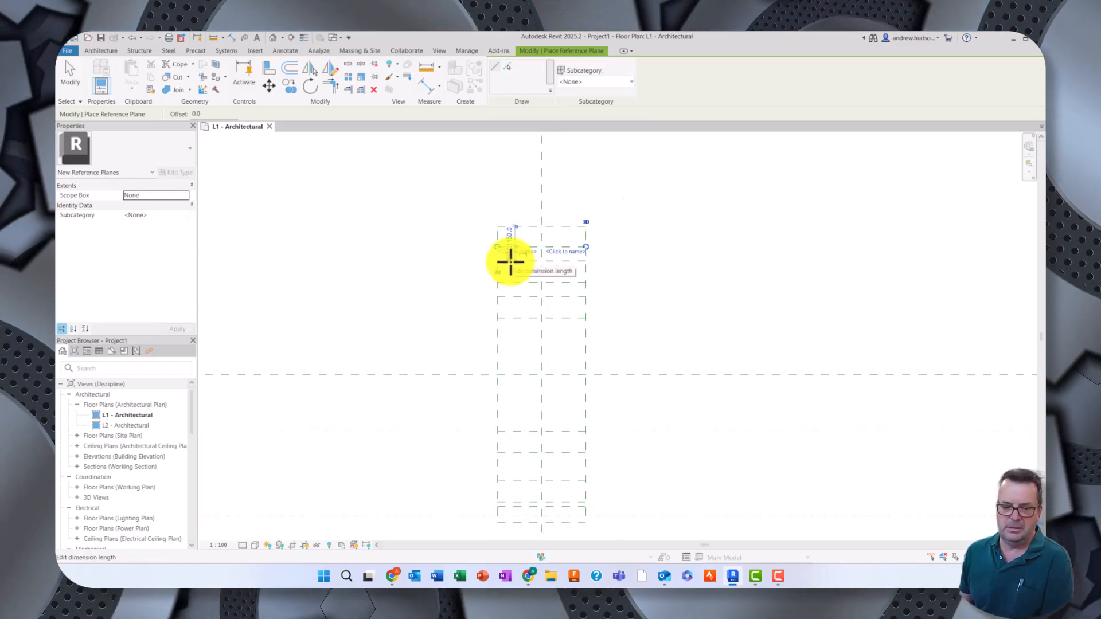
scroll(514, 262, "down", 1)
middle_click_drag(652, 280, 606, 229)
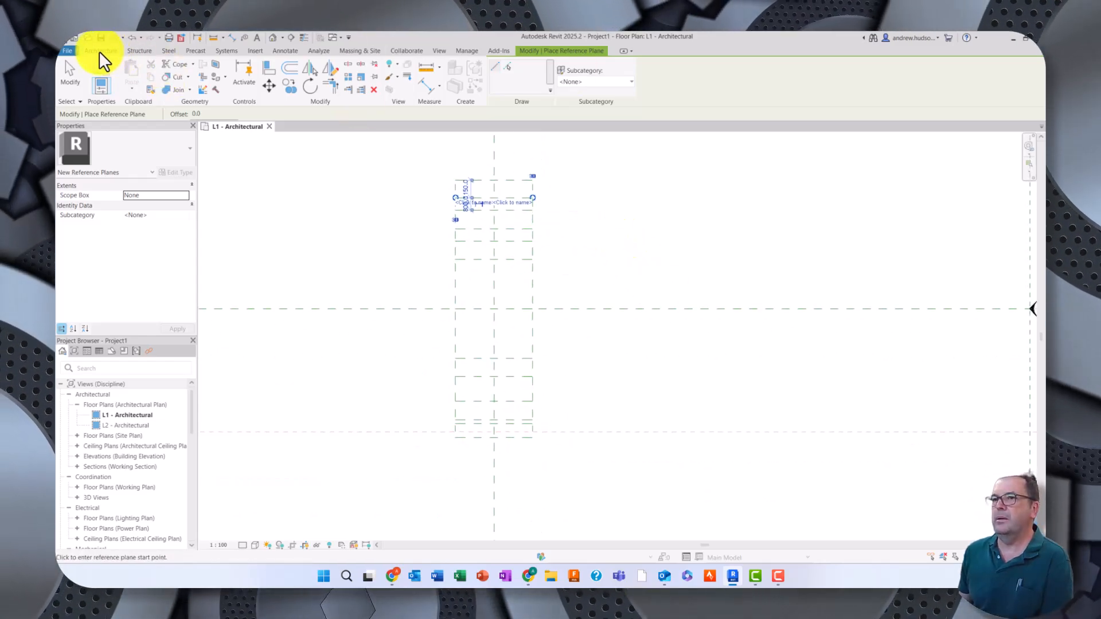
Add an aligned dimension between the topmost and bottommost horizontal reference planes, placed to the left of the layout
left_click(241, 70)
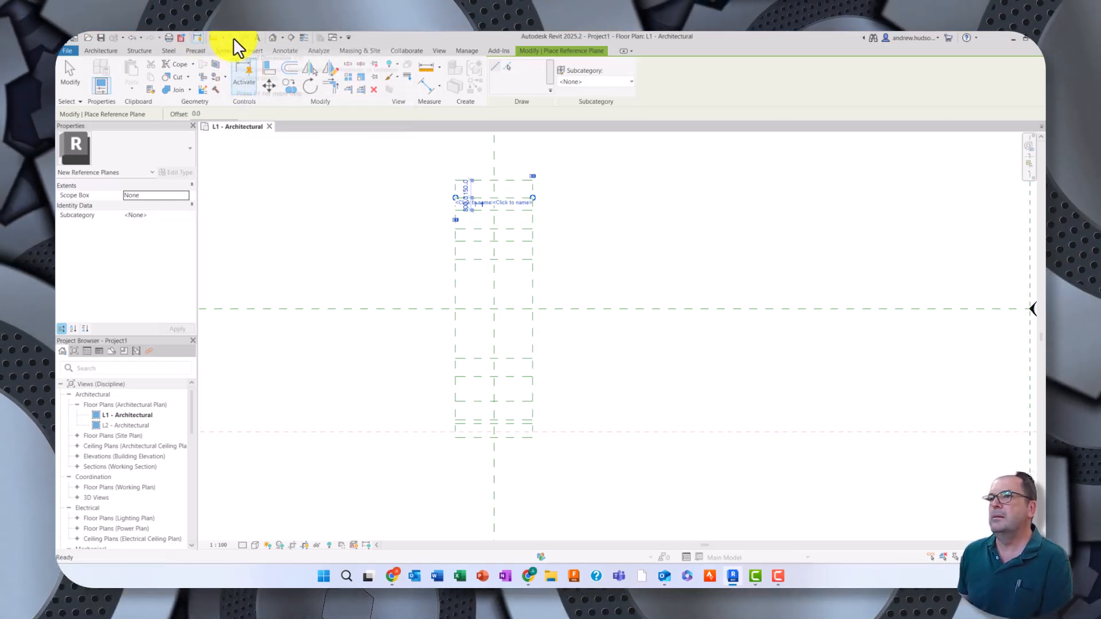
left_click(232, 38)
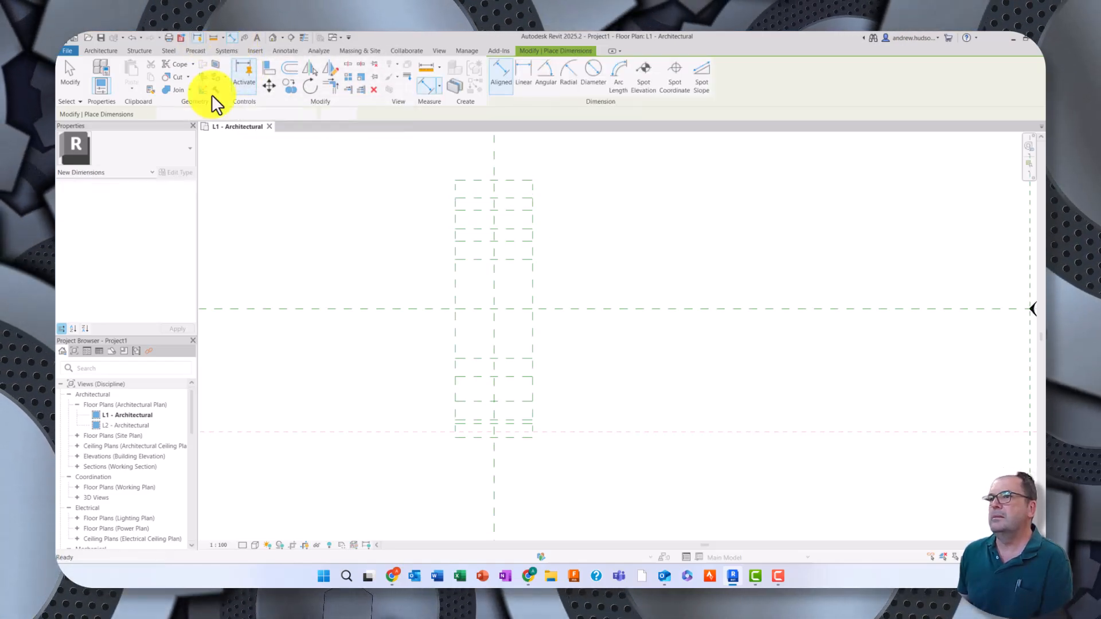
left_click(473, 179)
left_click(476, 438)
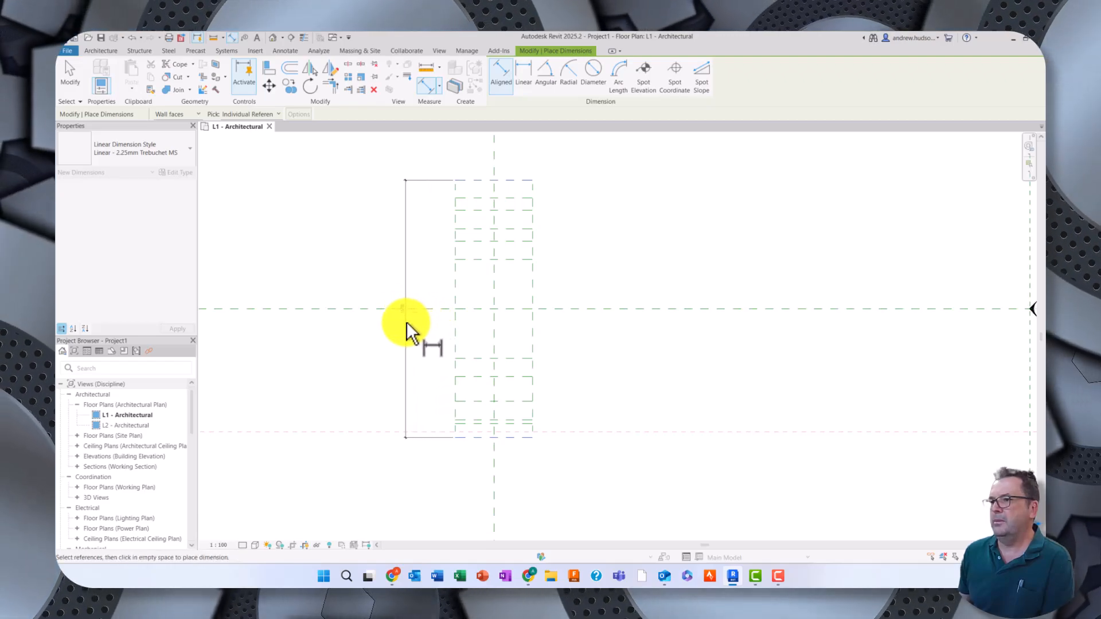
scroll(398, 352, "up", 5)
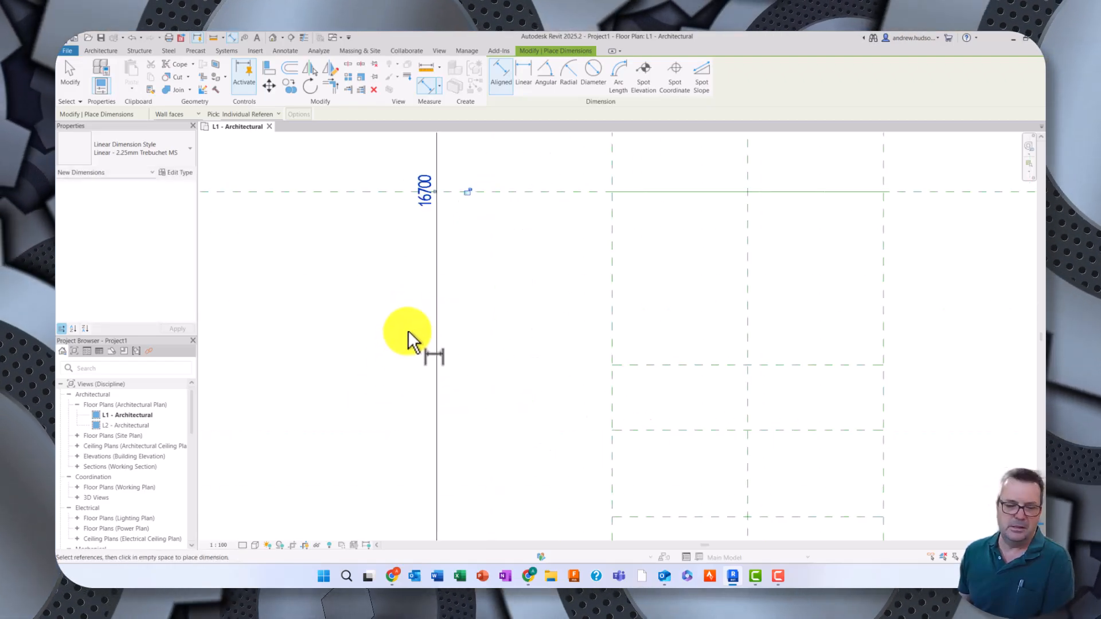
scroll(436, 339, "down", 4)
scroll(448, 368, "down", 1)
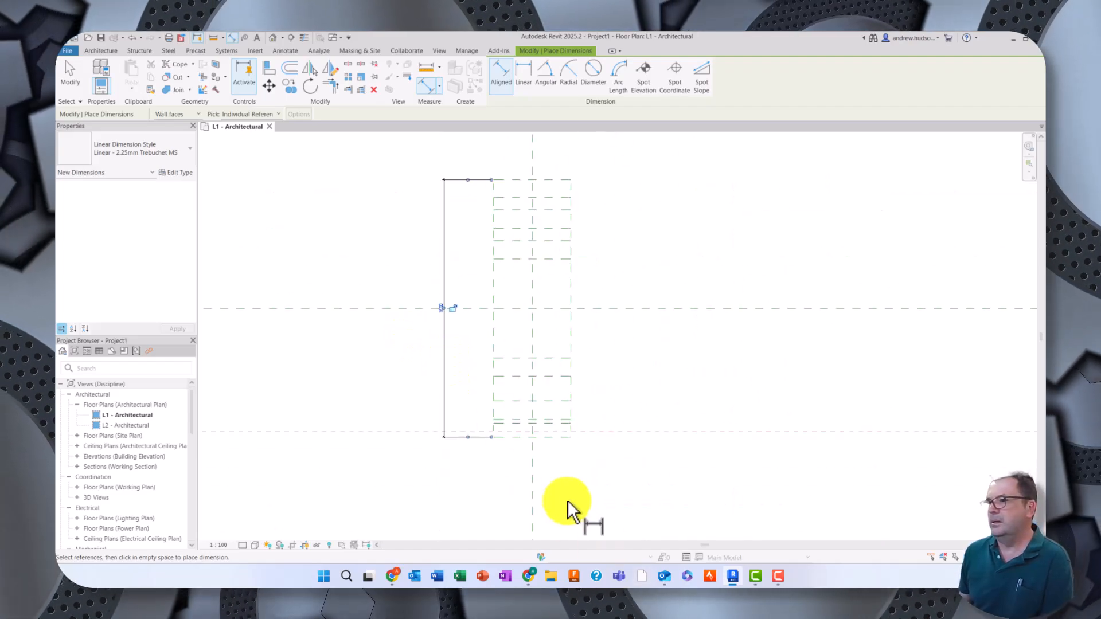
Dimension the distance between the two outer vertical reference planes, placing the dimension below the layout
left_click(494, 394)
left_click(579, 393)
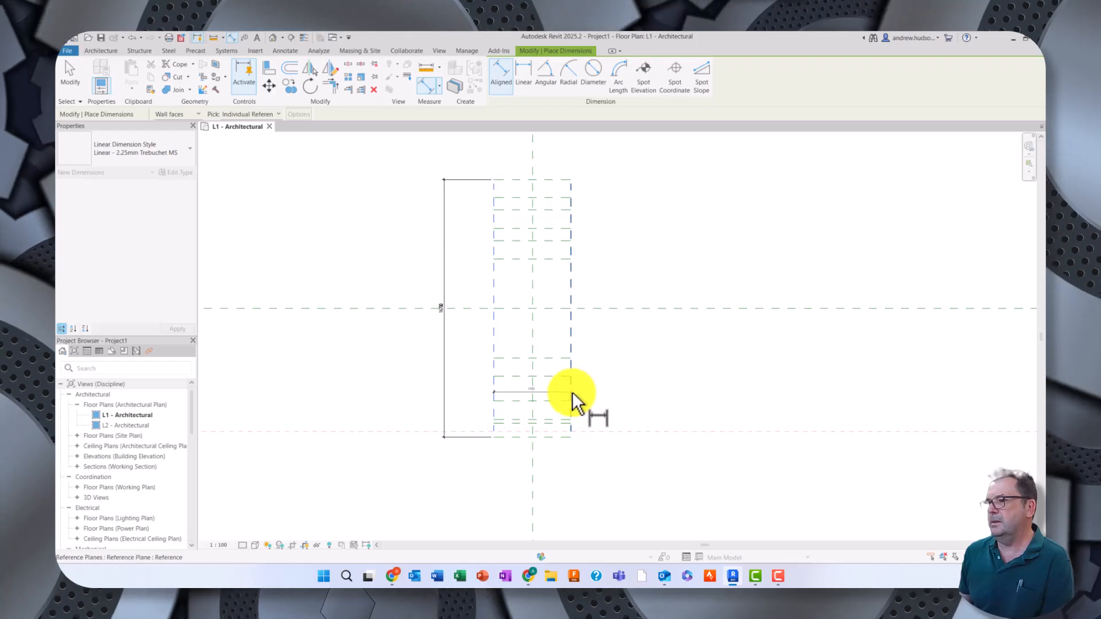
left_click(552, 464)
scroll(551, 463, "up", 5)
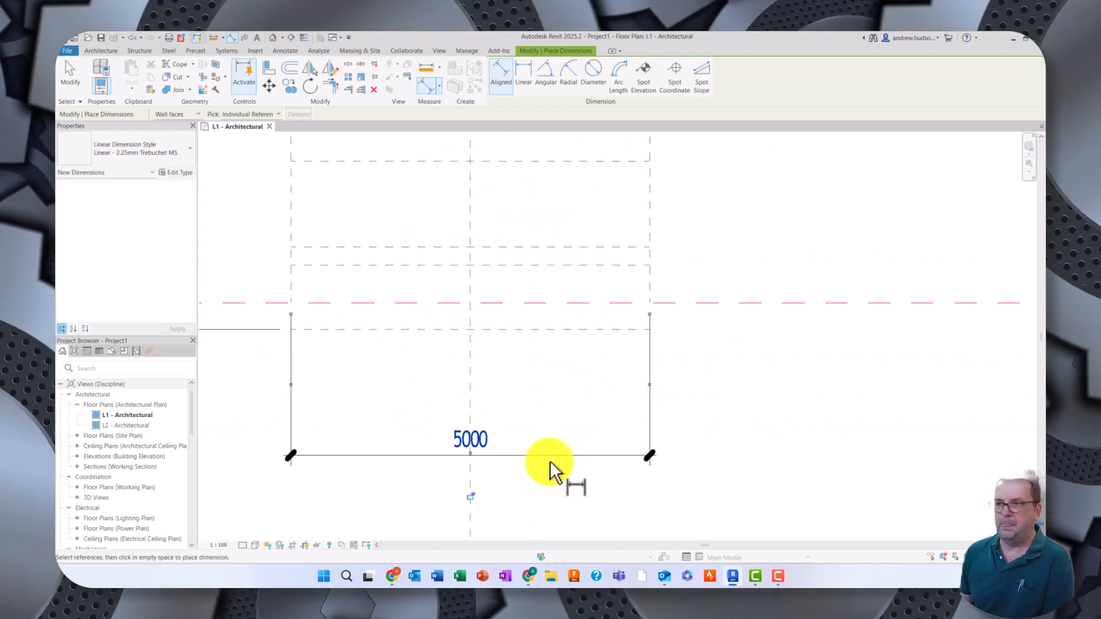
Begin a continuous aligned dimension string at the bottommost plane, including every horizontal plane up to the horizontal centre plane
scroll(550, 469, "down", 2)
middle_click_drag(670, 397, 534, 375)
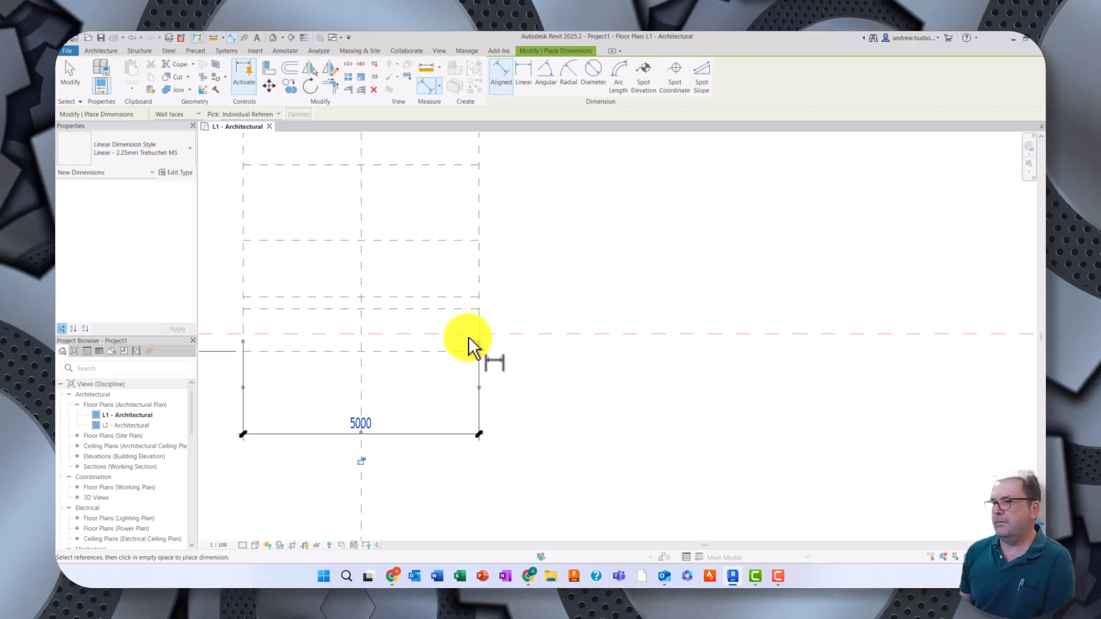
left_click(460, 353)
left_click(459, 310)
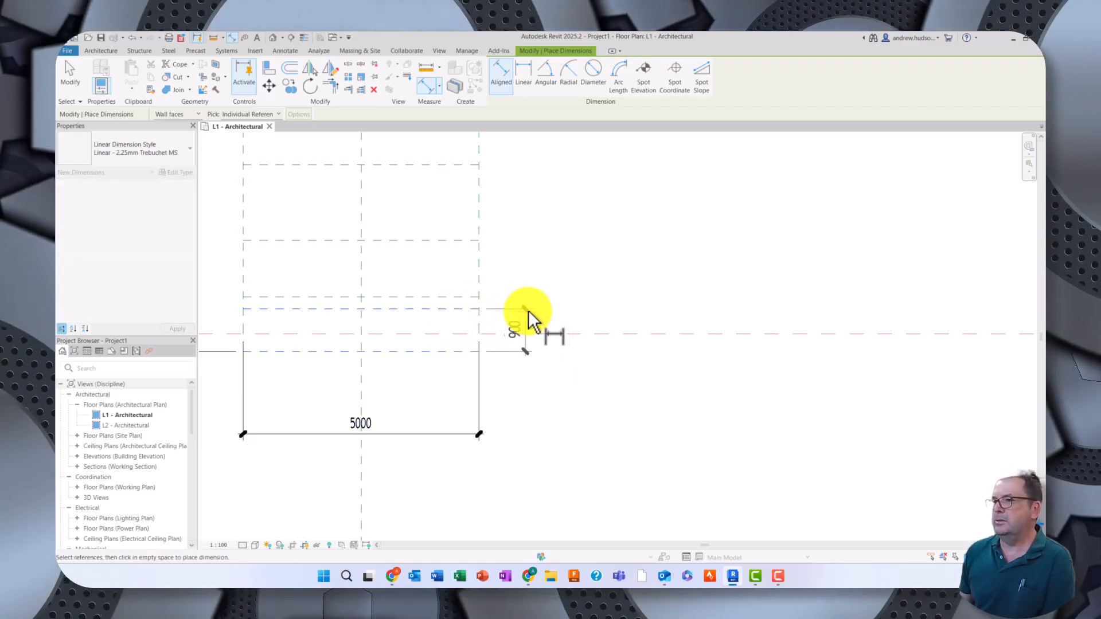
left_click(462, 296)
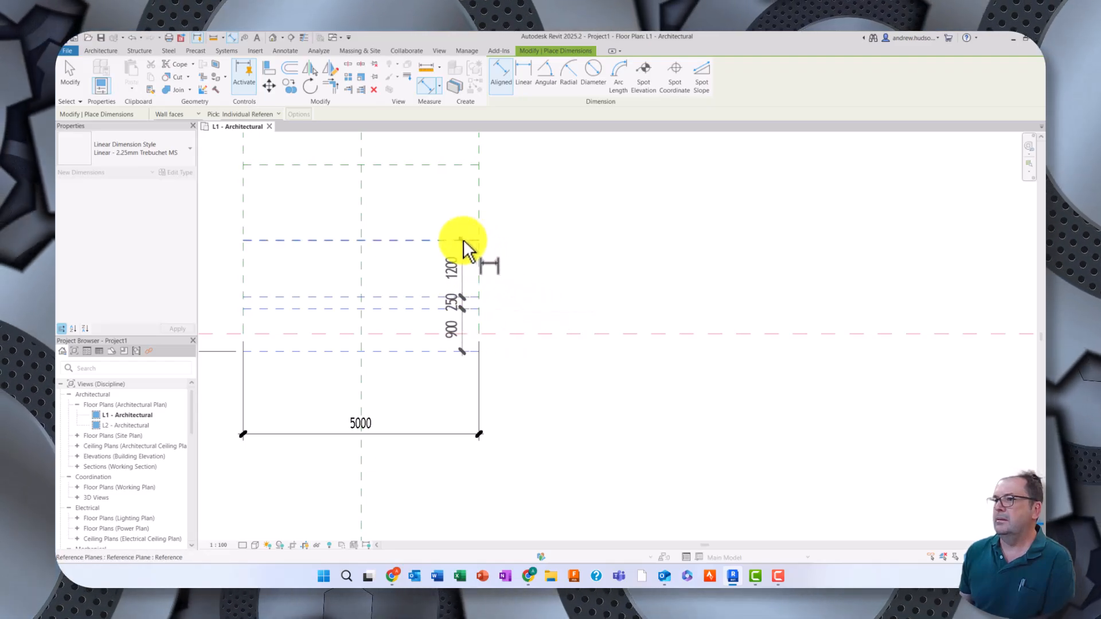
left_click(463, 240)
left_click(456, 165)
middle_click_drag(527, 254, 531, 465)
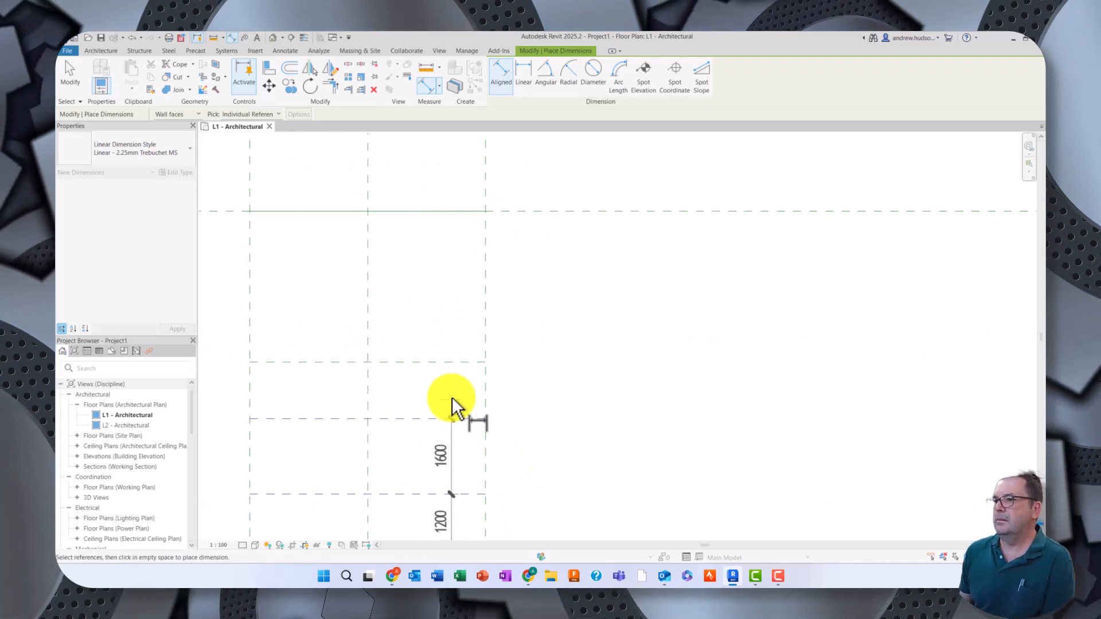
left_click(457, 361)
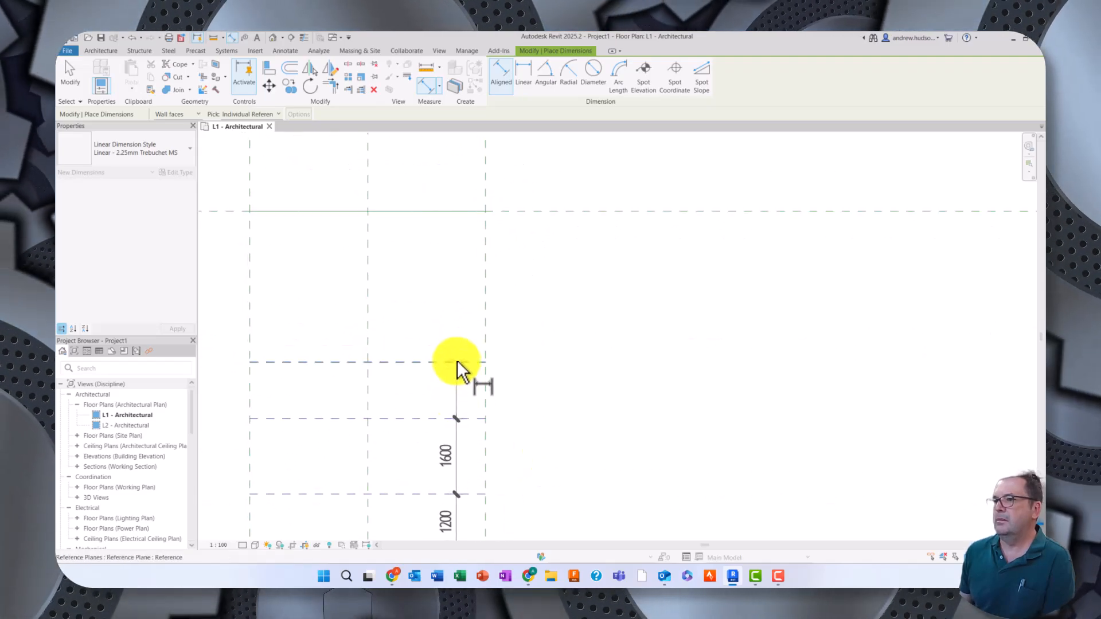
left_click(459, 212)
Continue the dimension string through the horizontal planes above the centre up to the topmost one and place it right of the layout
middle_click_drag(544, 287, 540, 505)
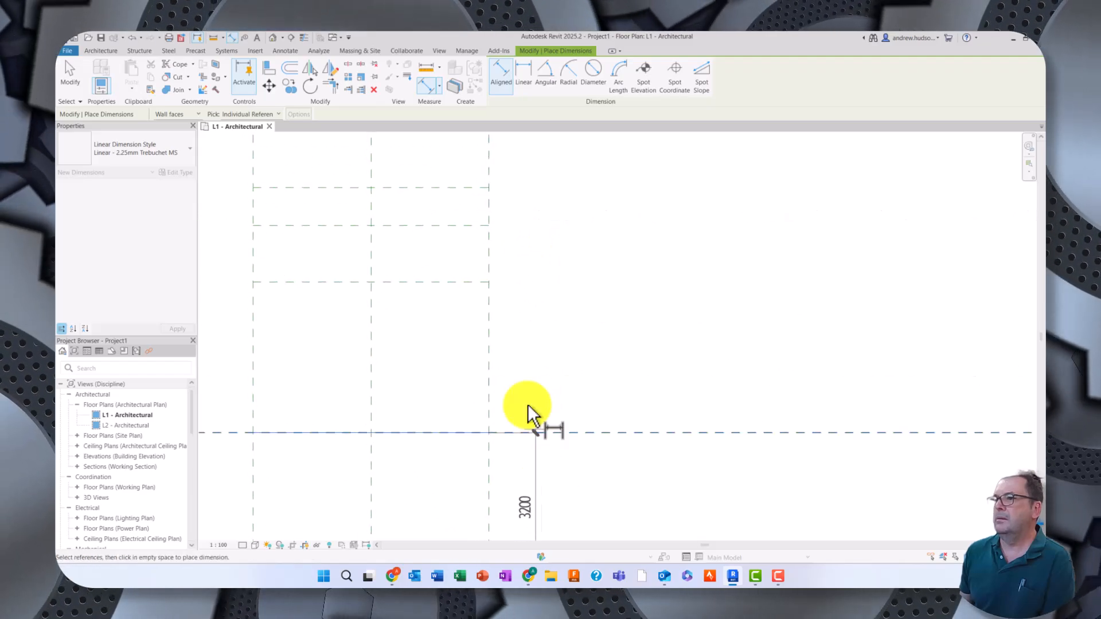
left_click(474, 282)
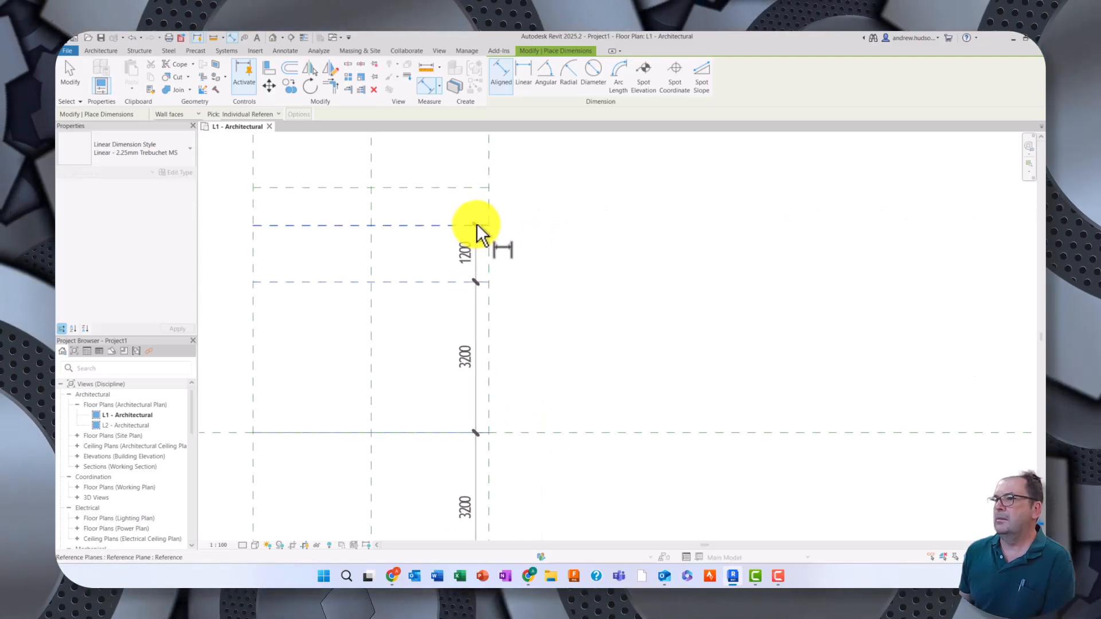
left_click(476, 225)
left_click(468, 188)
middle_click_drag(573, 269, 561, 453)
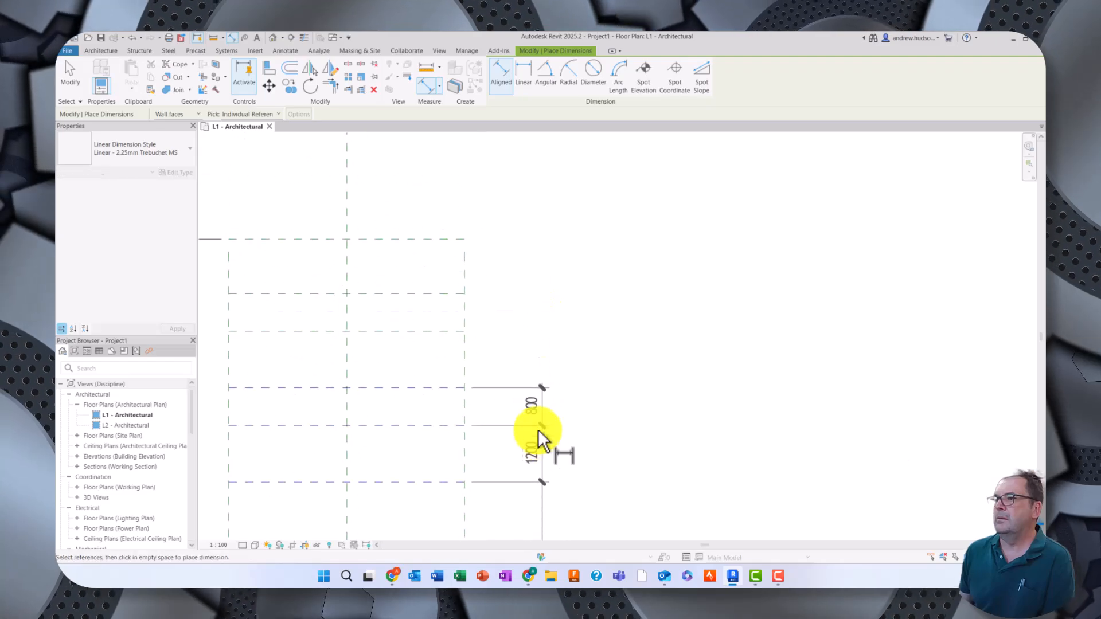
left_click(425, 331)
left_click(434, 294)
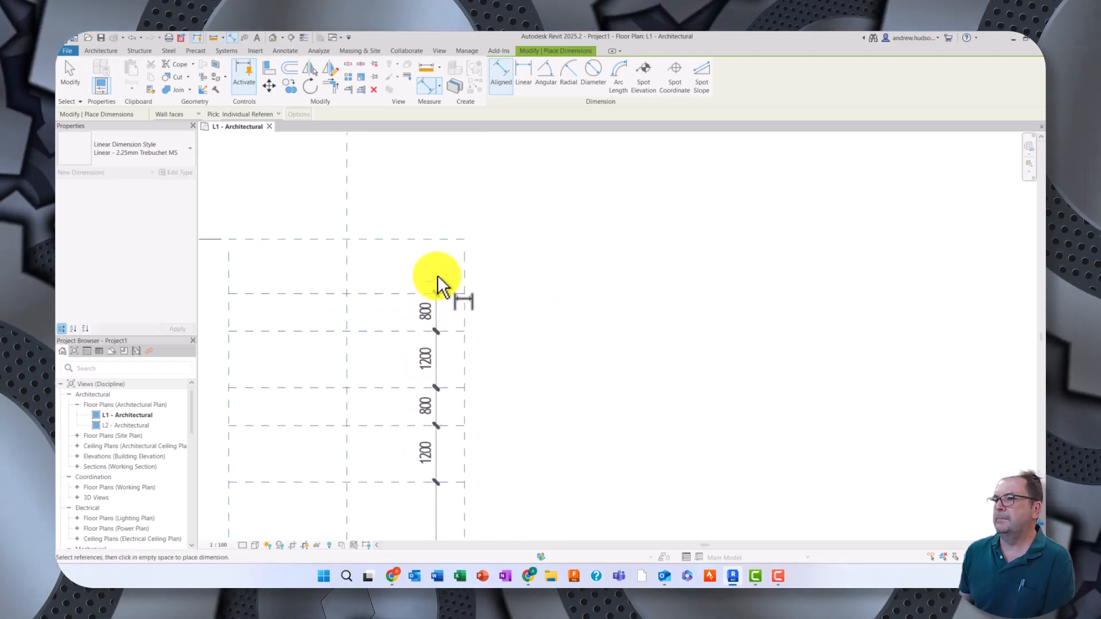
left_click(436, 240)
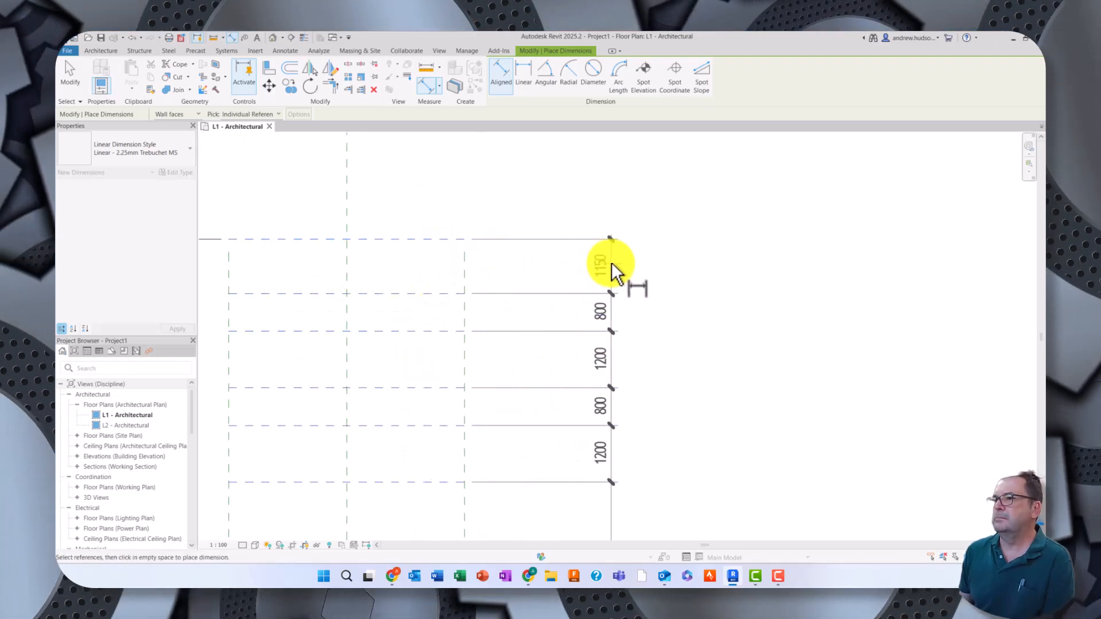
left_click(579, 273)
Examine the spacings in the dimension string along the right side of the reference plane layout
scroll(697, 338, "down", 3)
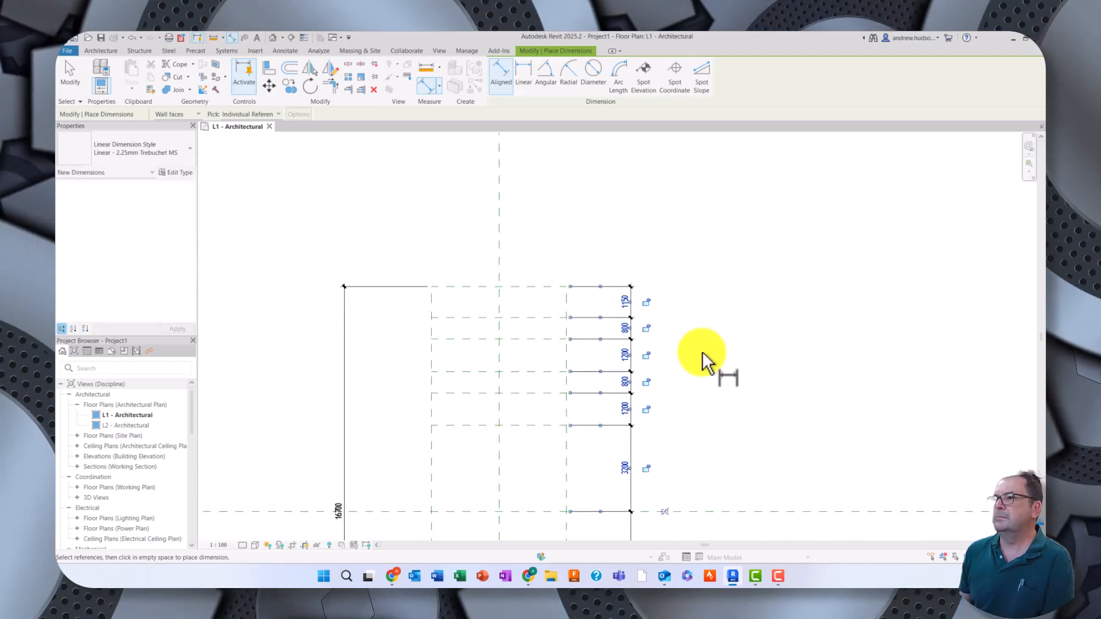
middle_click_drag(720, 404, 620, 271)
scroll(555, 332, "down", 1)
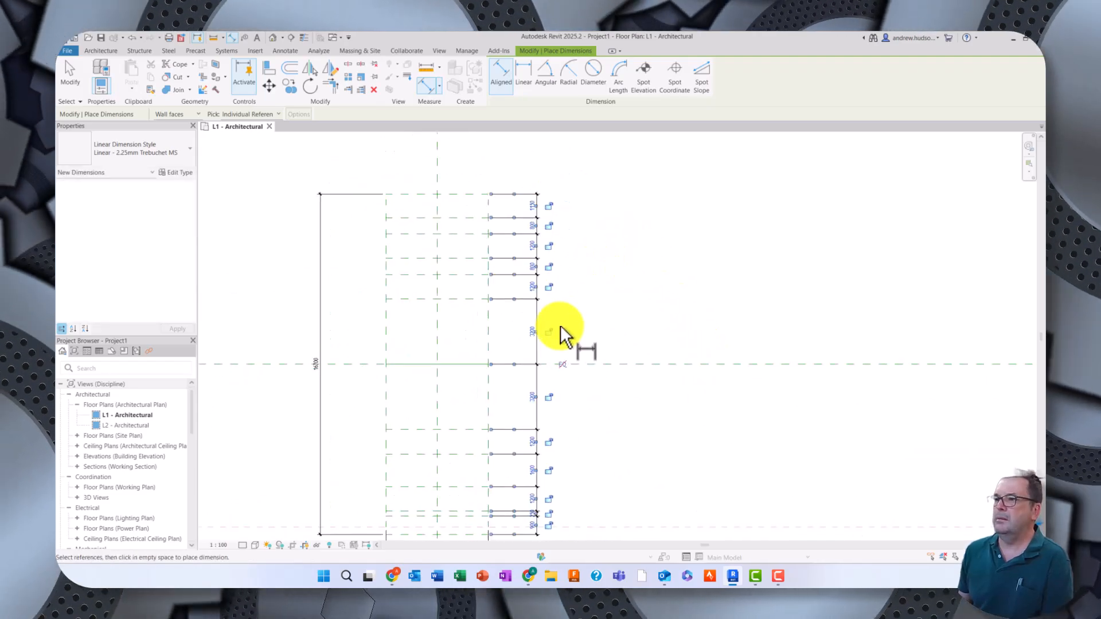
mouse_move(592, 340)
middle_mouse_down()
mouse_move(590, 290)
mouse_move(598, 334)
middle_mouse_up()
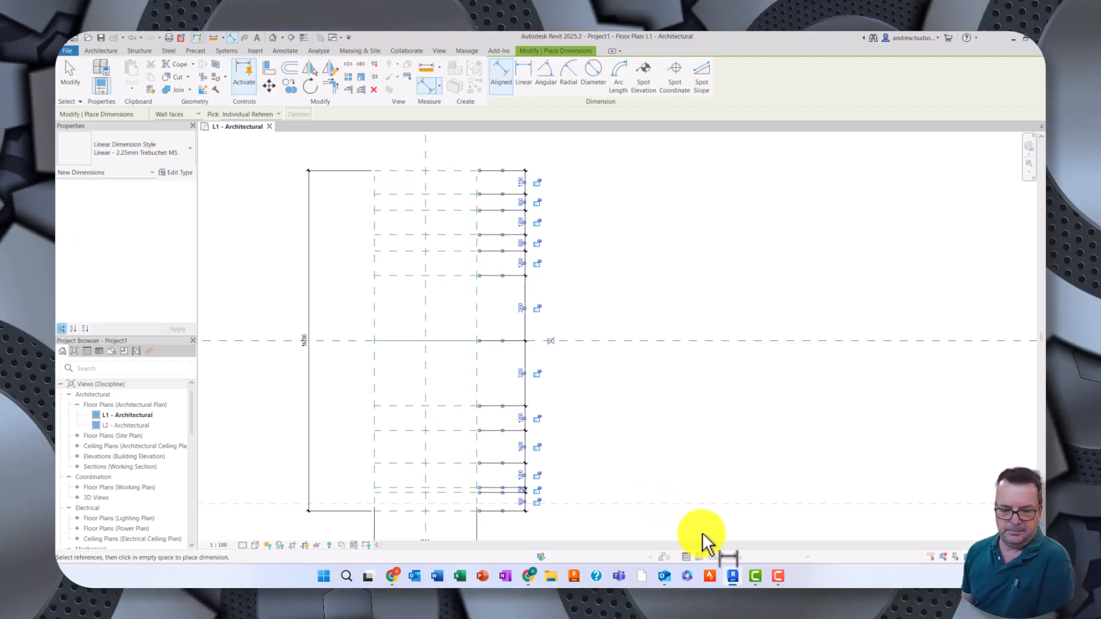
mouse_move(722, 584)
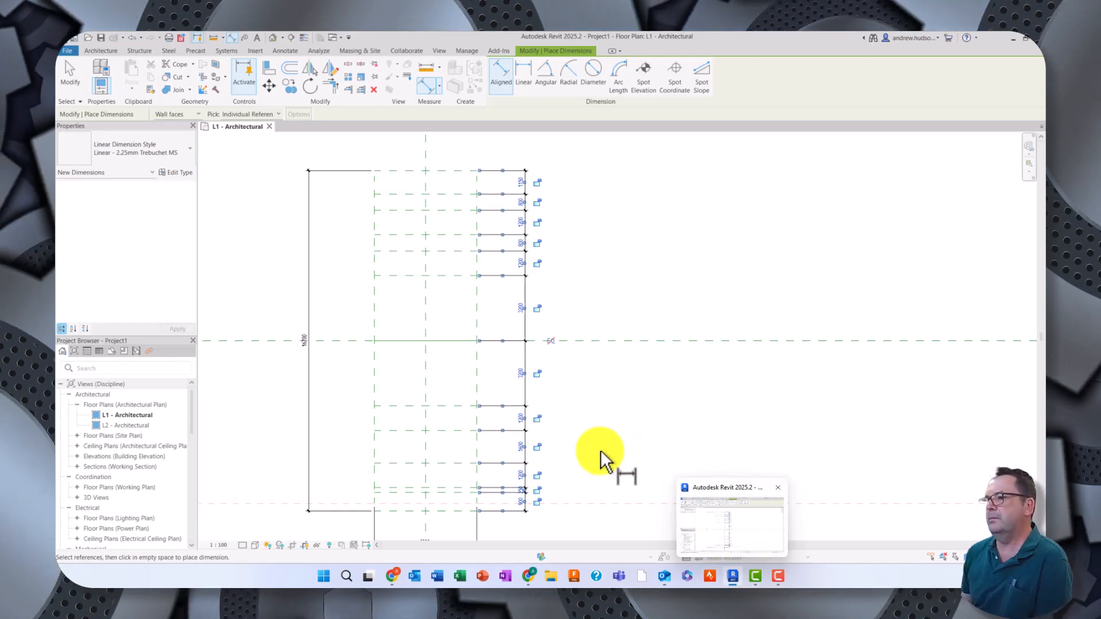
scroll(547, 457, "down", 2)
scroll(559, 459, "up", 3)
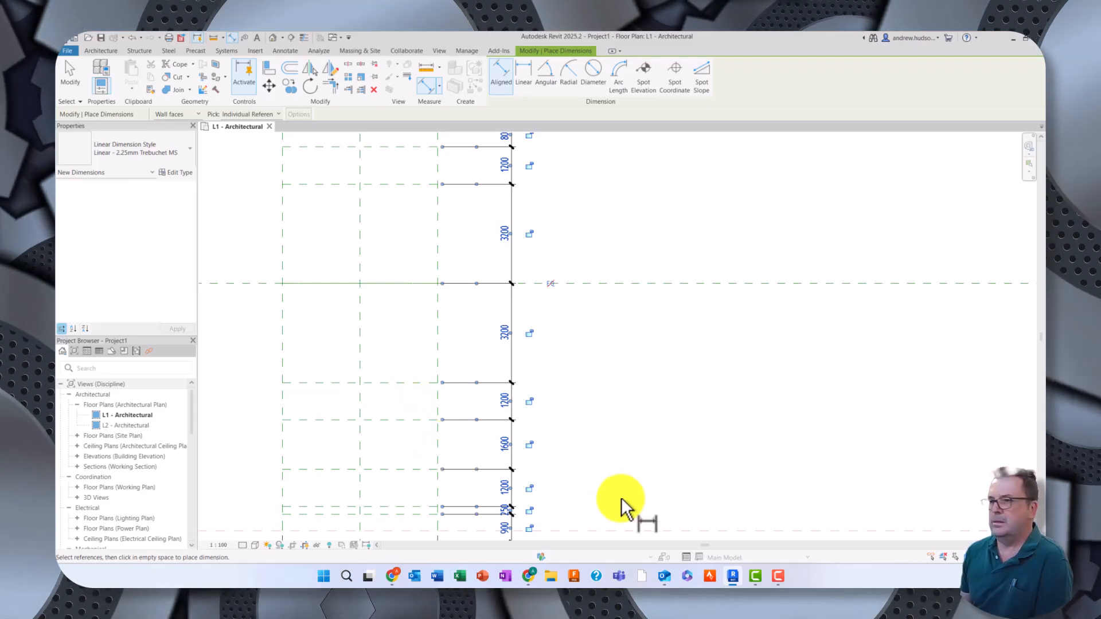
scroll(655, 432, "down", 2)
scroll(655, 432, "up", 4)
scroll(655, 432, "up", 1)
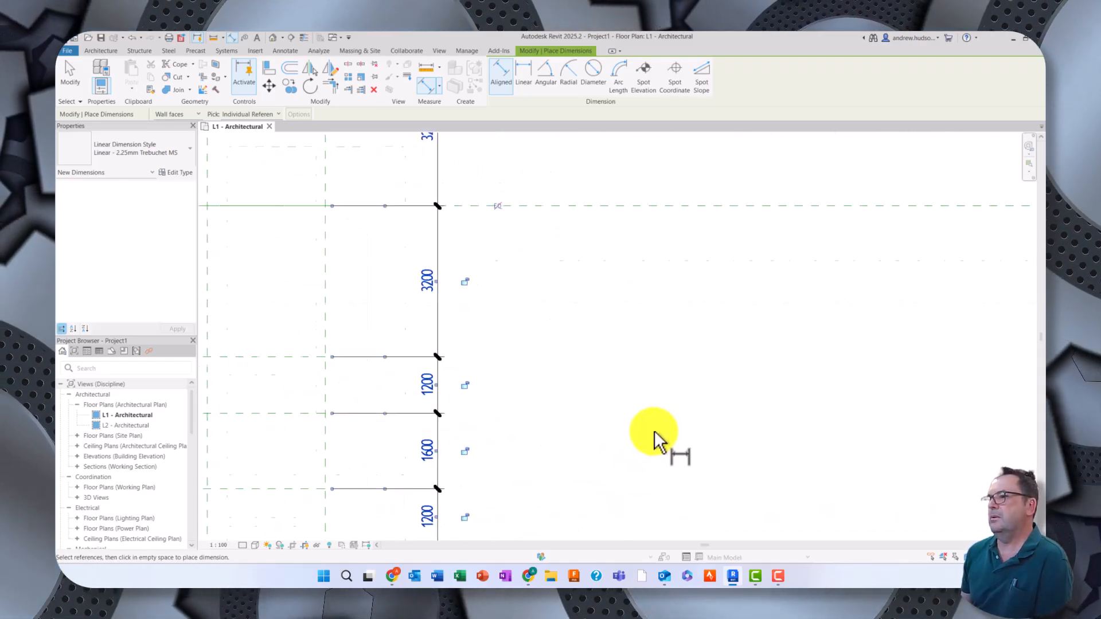
scroll(655, 432, "down", 4)
Shorten the five intermediate horizontal planes above the horizontal centre plane so their left ends stop at the vertical centre plane
left_click(71, 78)
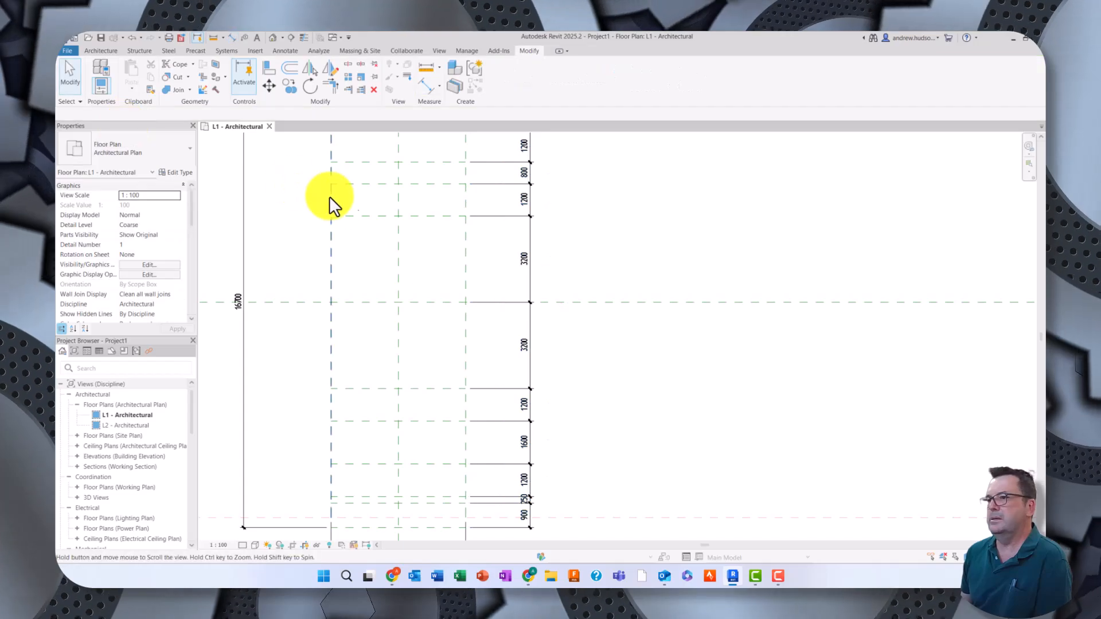
middle_click_drag(356, 223, 378, 357)
left_click(376, 252)
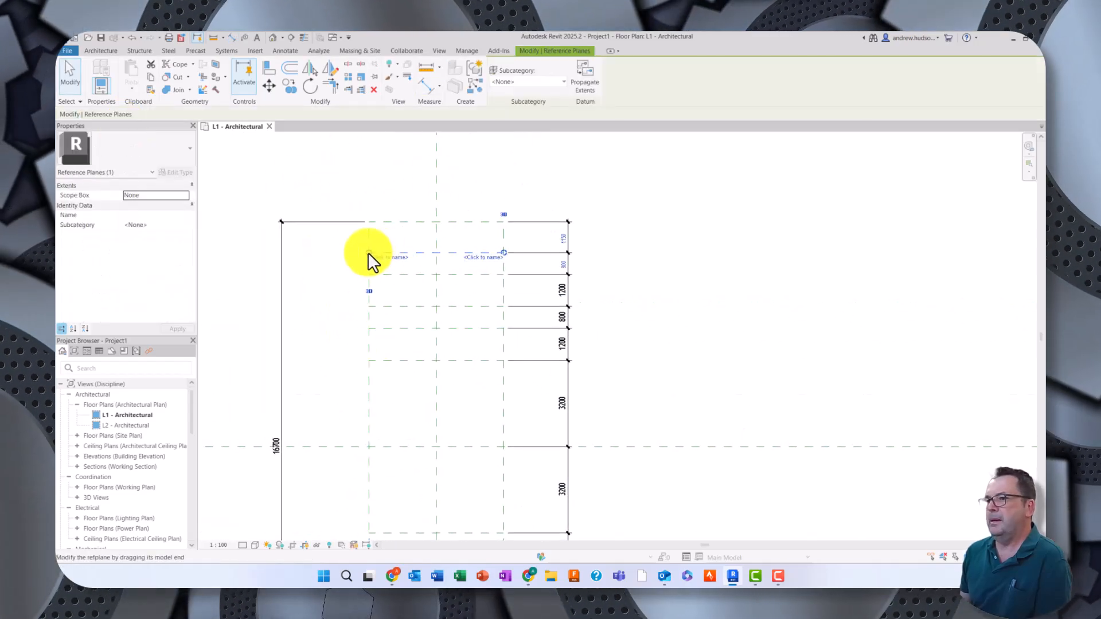
left_click_drag(371, 252, 437, 253)
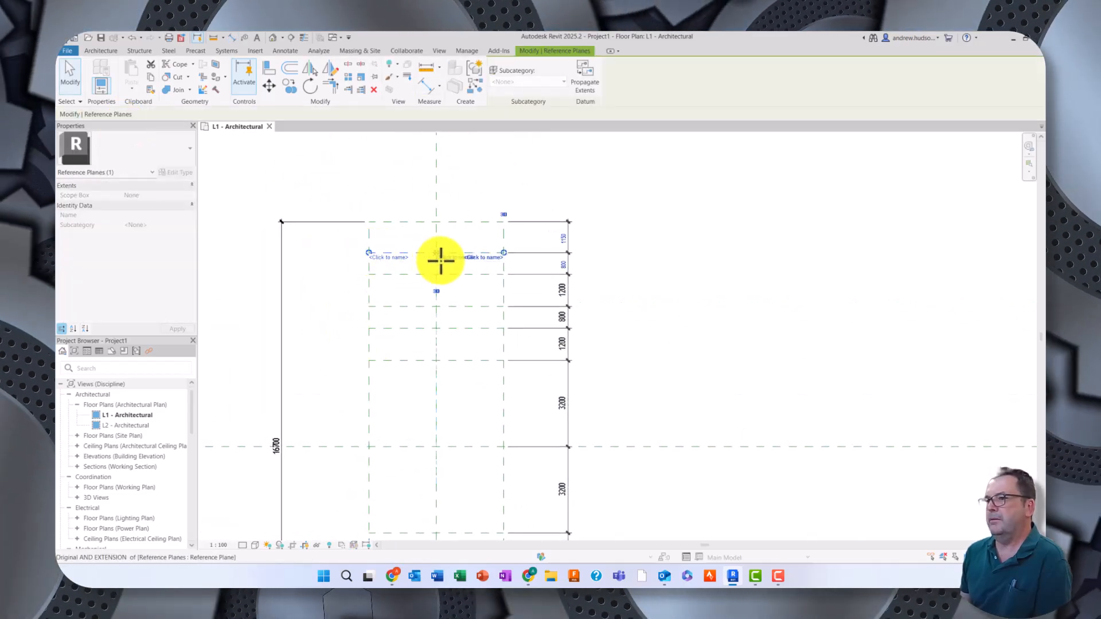
left_click(374, 274)
left_click_drag(370, 275, 437, 307)
left_click(371, 306)
left_click(376, 328)
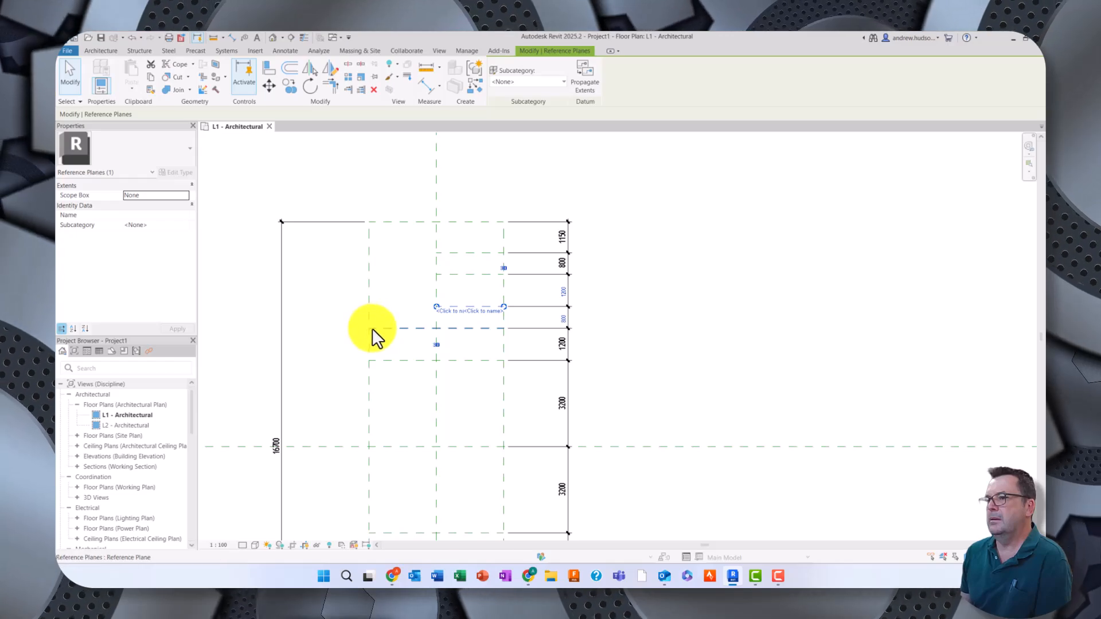
left_click_drag(369, 329, 436, 328)
left_click(365, 361)
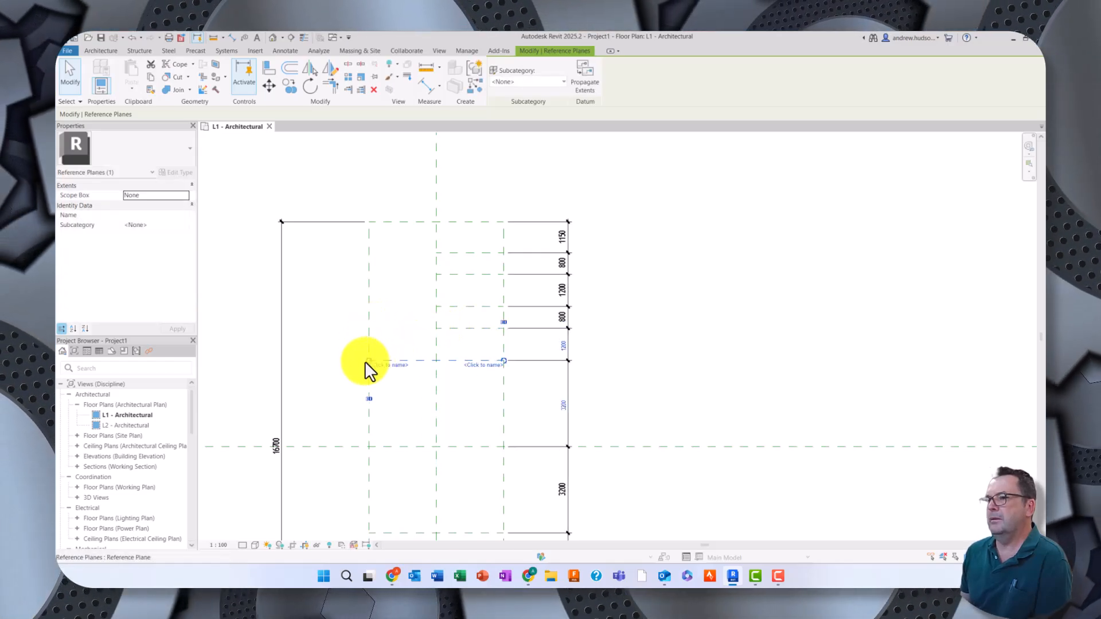
left_click_drag(368, 360, 436, 361)
Shorten the five intermediate horizontal planes below the horizontal centre plane so their left ends stop at the vertical centre plane
scroll(419, 380, "down", 2)
middle_click_drag(438, 411, 480, 198)
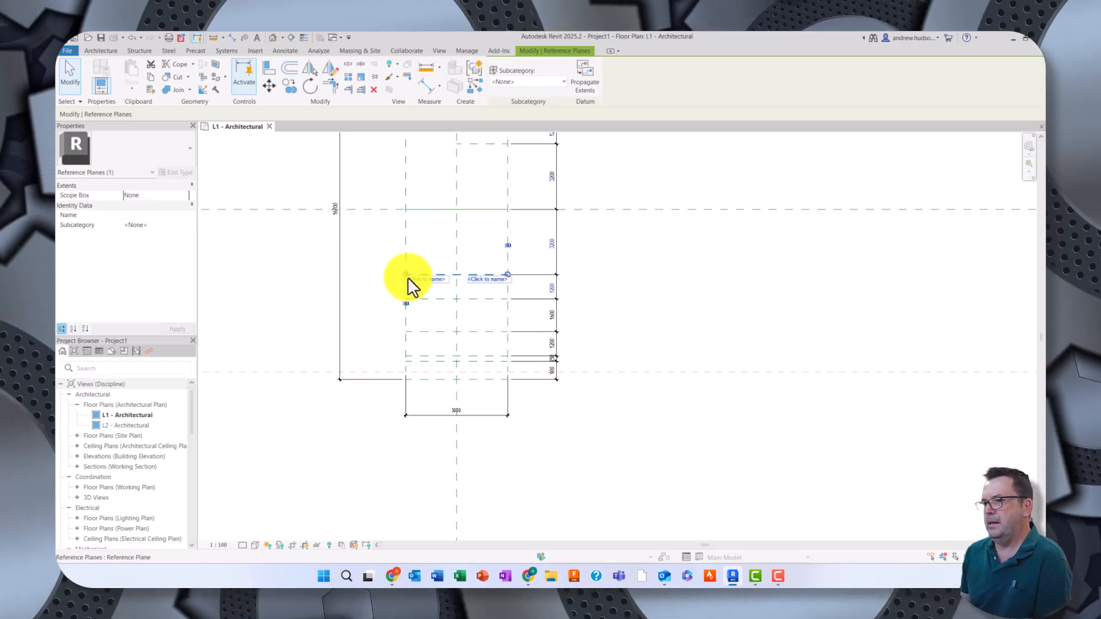
left_click(407, 275)
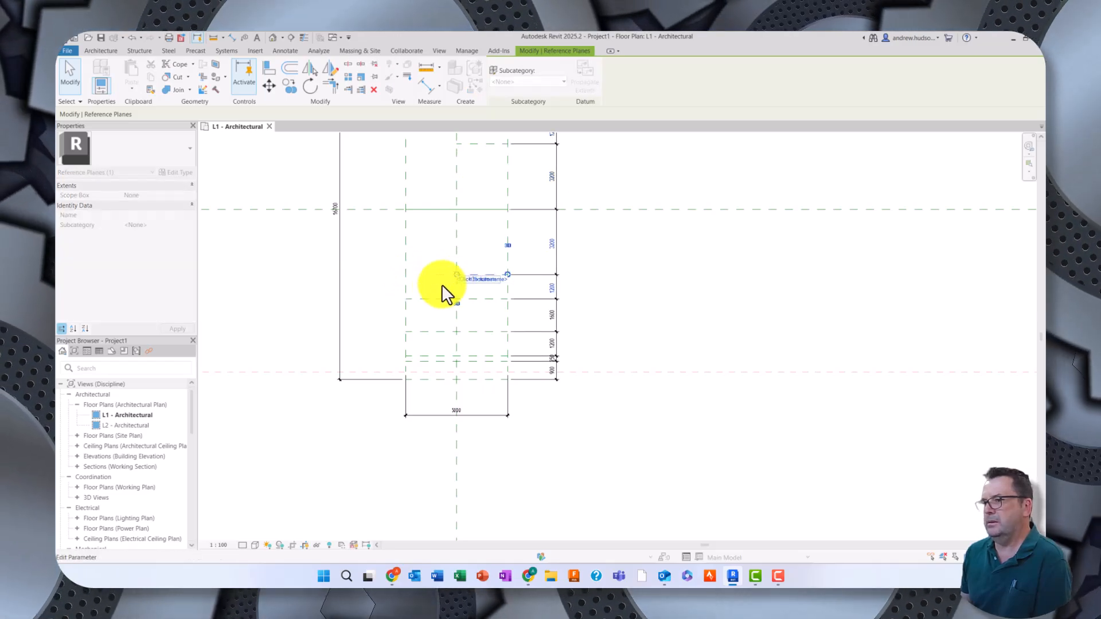
left_click(408, 299)
left_click_drag(406, 299, 456, 299)
left_click(414, 330)
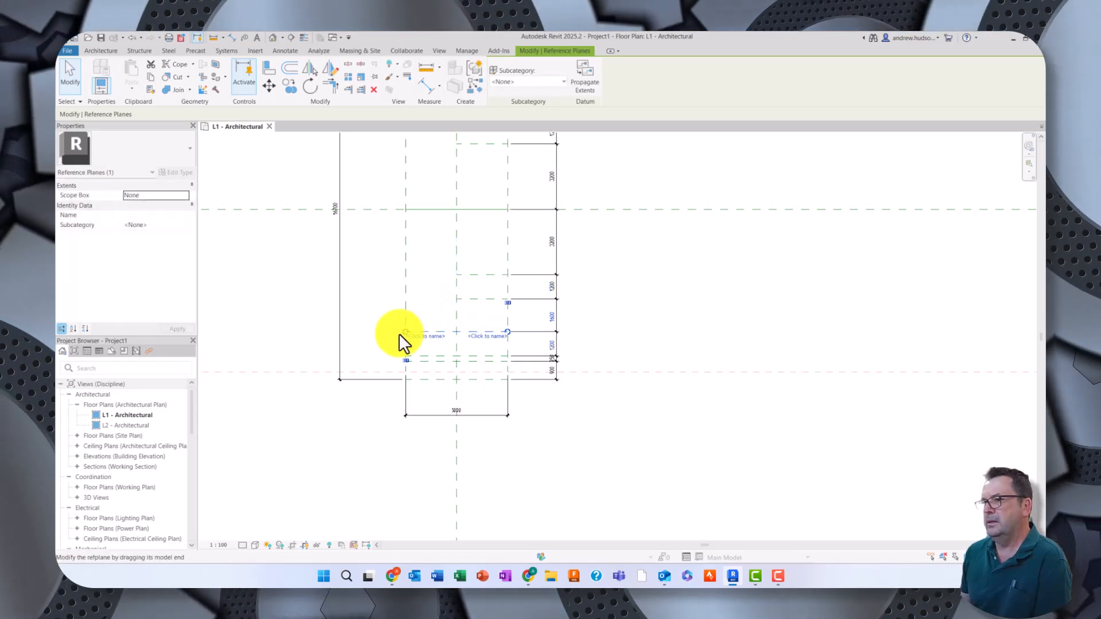
left_click_drag(408, 332, 411, 360)
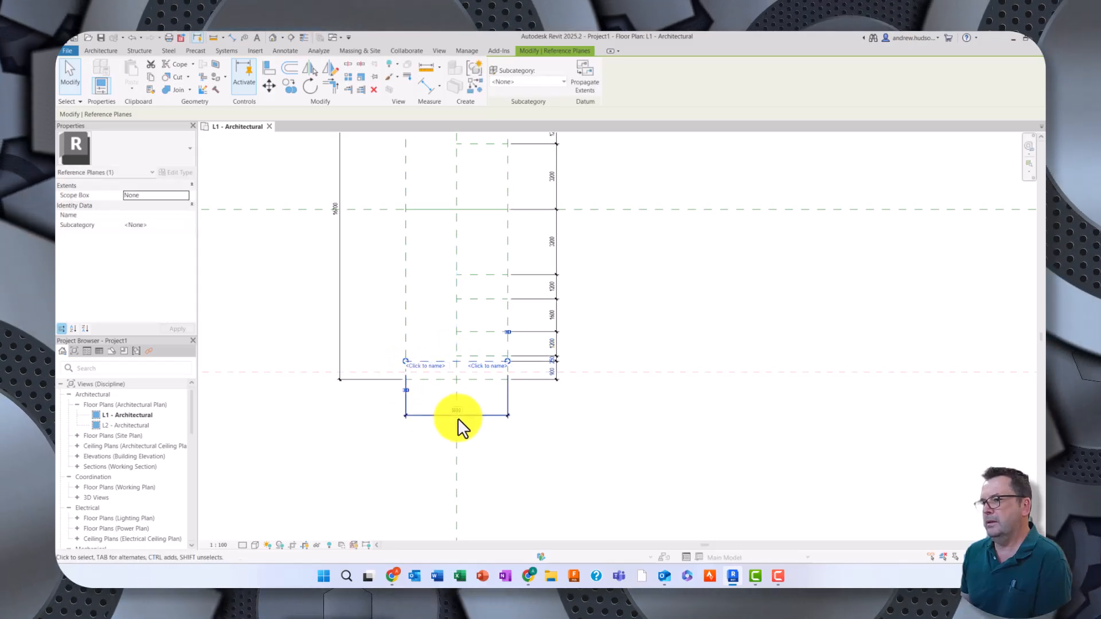
left_click_drag(410, 360, 457, 361)
left_click(662, 429)
Draw two horizontal reference planes from the left vertical plane to the vertical centre plane, about 5650 and 3650 mm above the horizontal centre plane
middle_click_drag(648, 336, 692, 453)
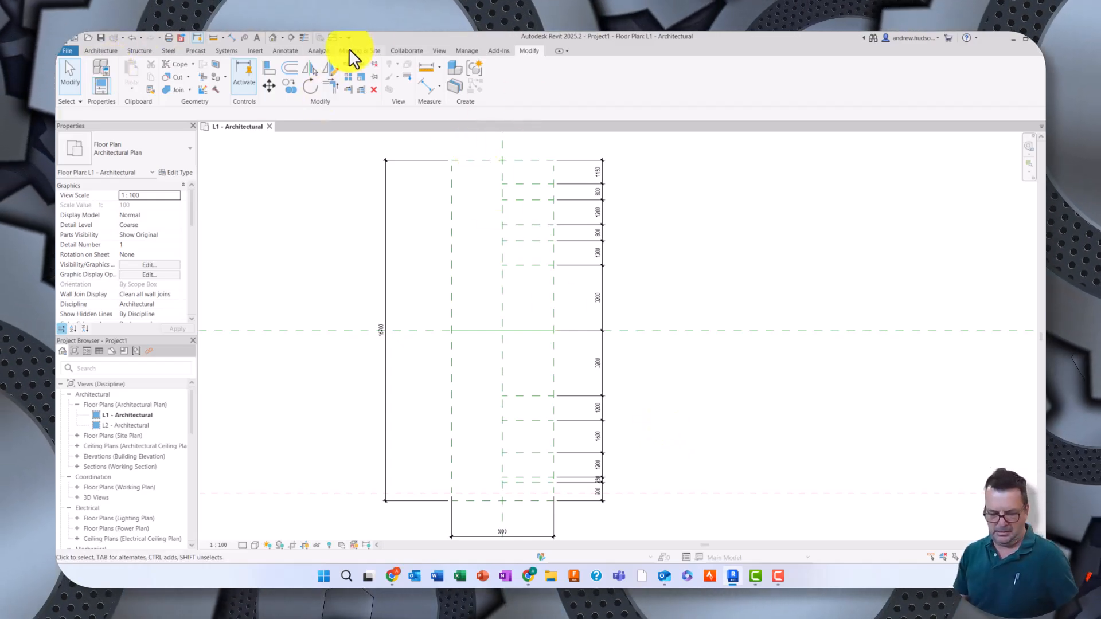
key("r")
key("p")
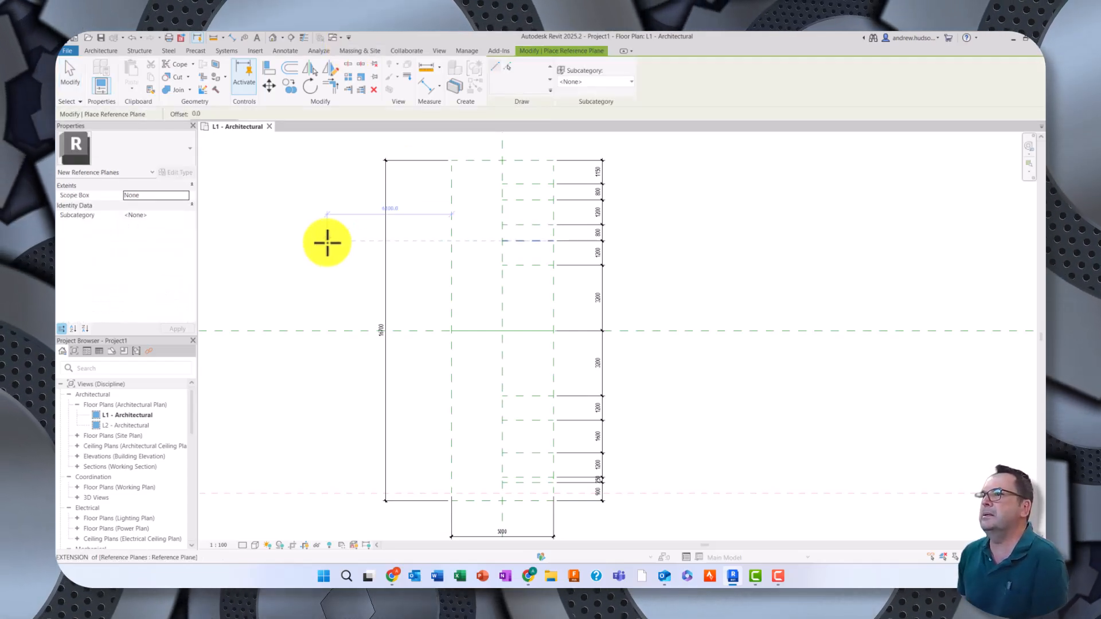
left_click(453, 216)
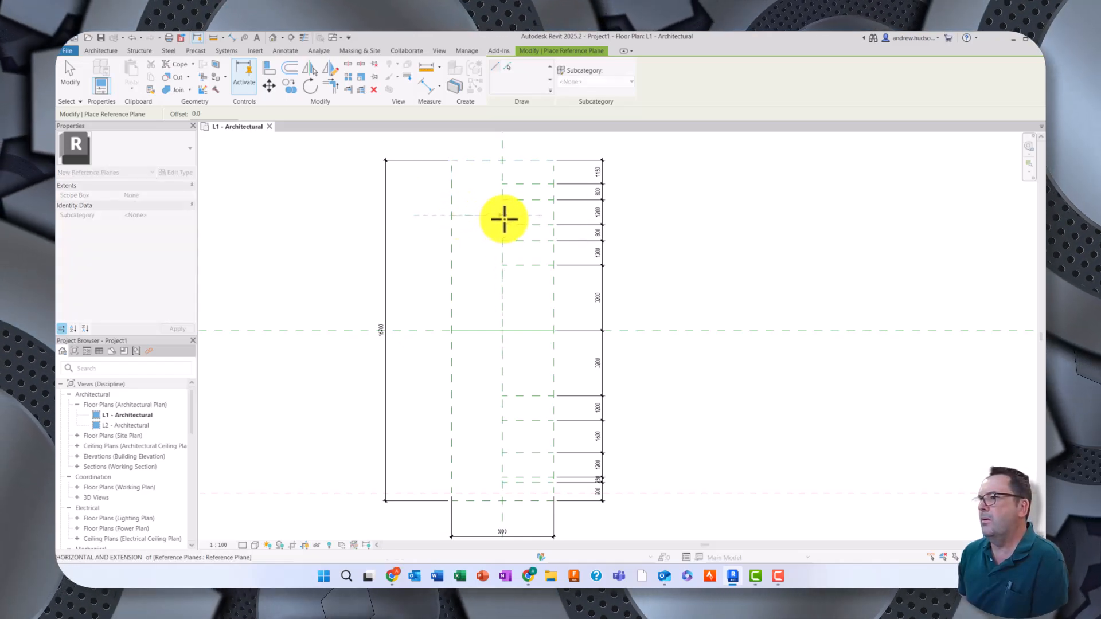
left_click(503, 217)
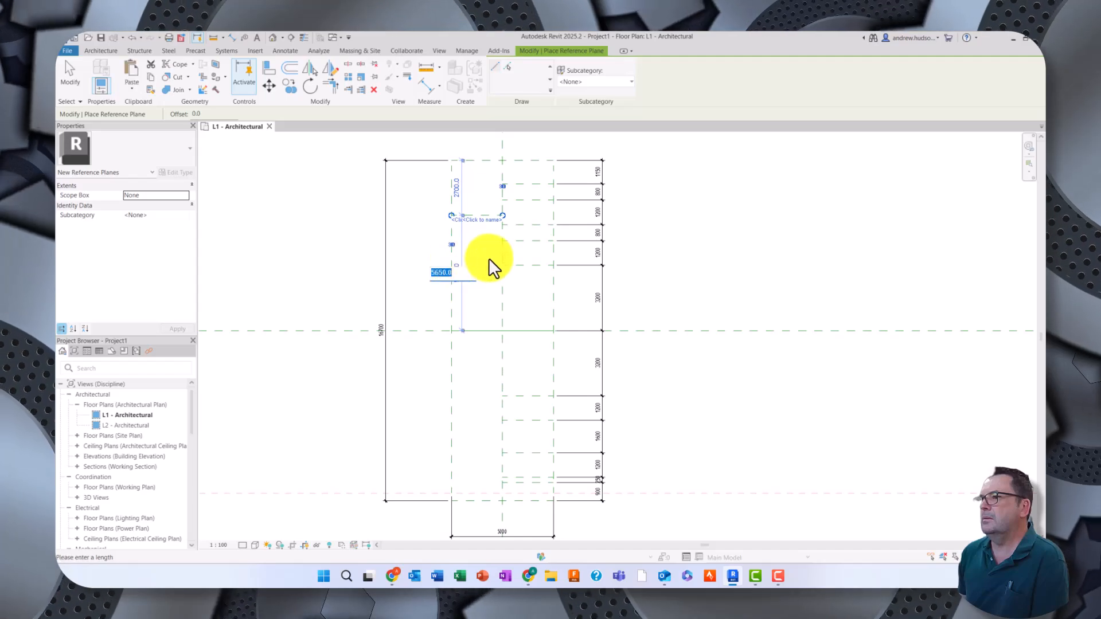
key("Return")
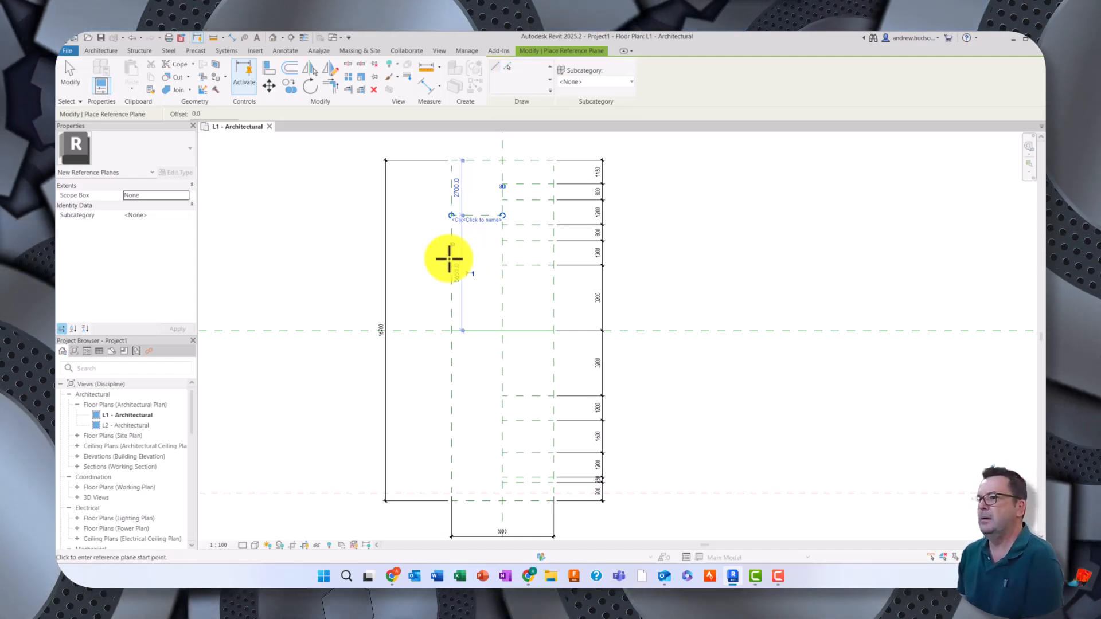
left_click(451, 256)
left_click(500, 257)
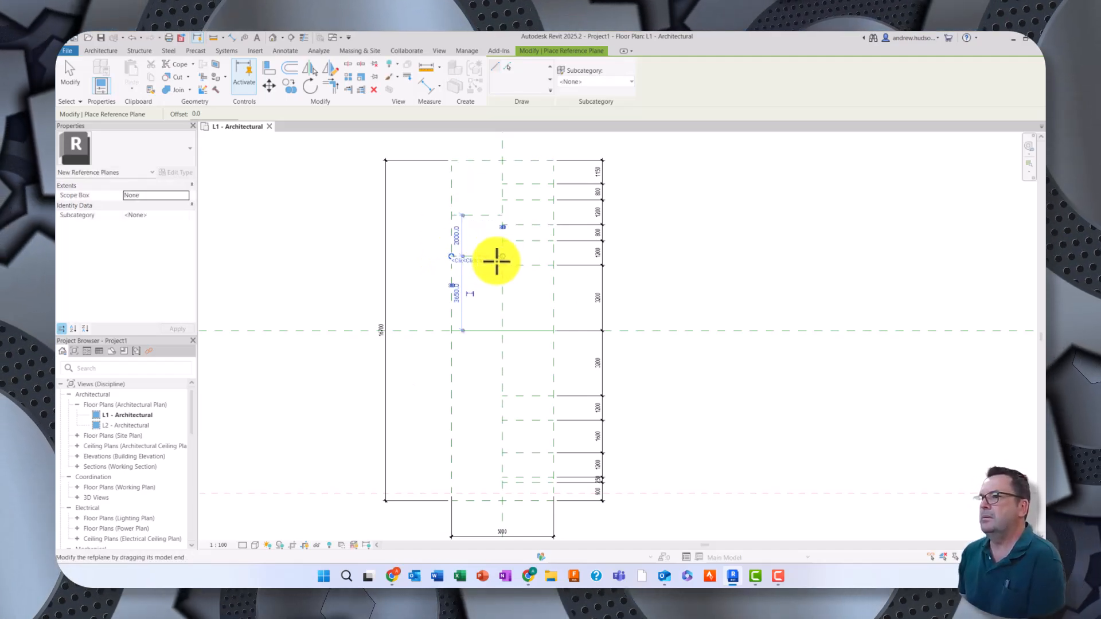
Draw two more horizontal reference planes across the left half, one about 2600 mm below the horizontal centre plane and one about 3650 mm further down
left_click(453, 384)
left_click(503, 384)
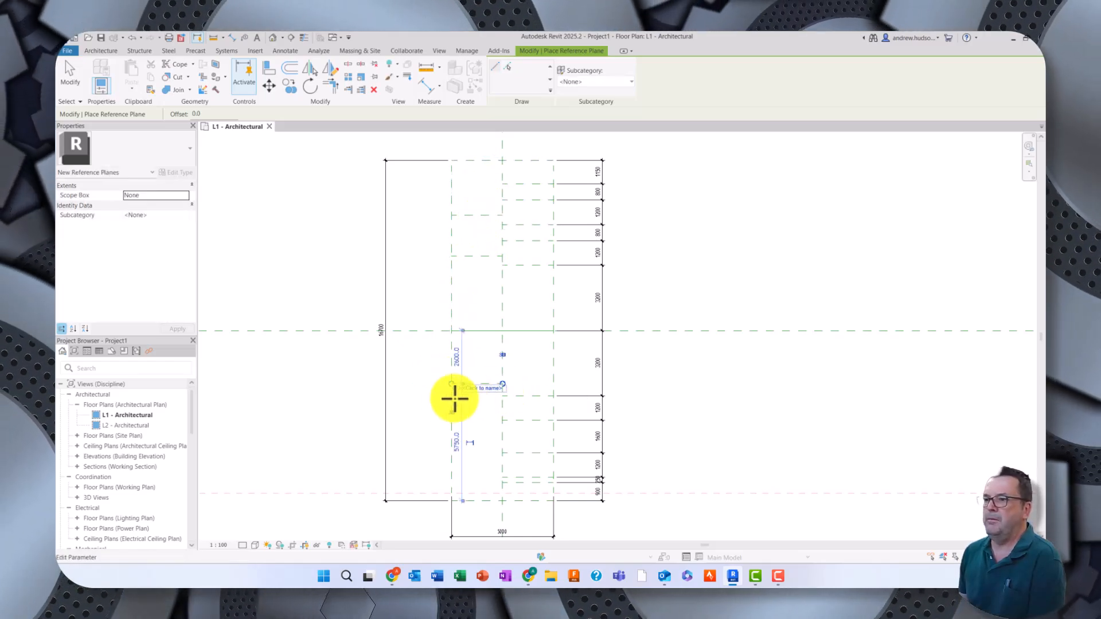
left_click(451, 458)
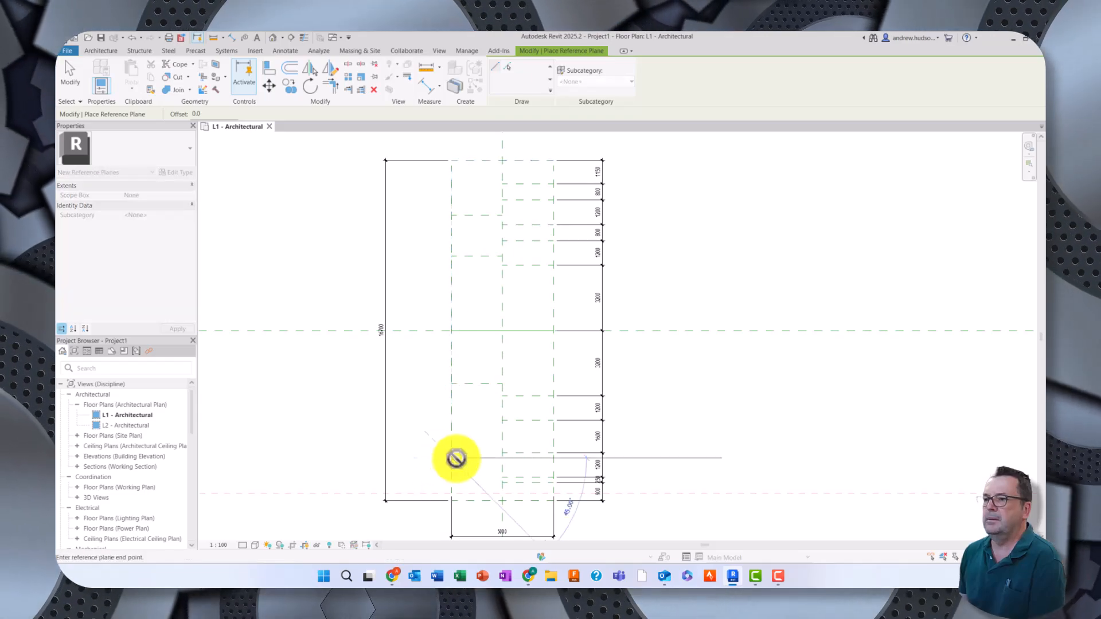
left_click(503, 459)
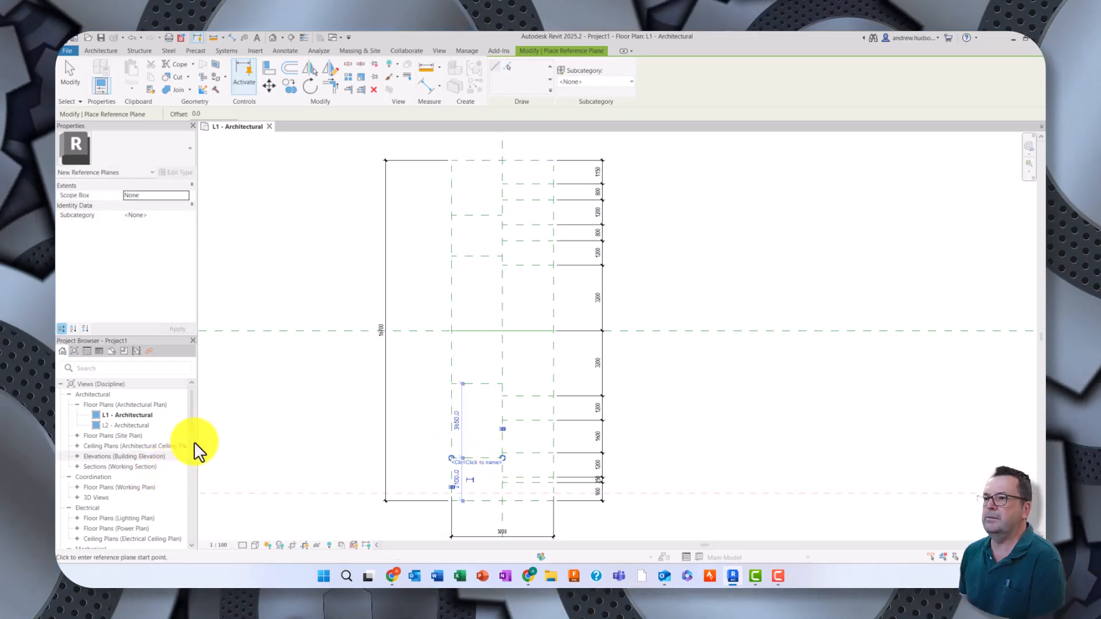
Add an aligned dimension string left of the layout through the topmost, four left-half and lowest horizontal planes, and make its spacings equal
left_click(426, 89)
left_click(476, 160)
left_click(470, 215)
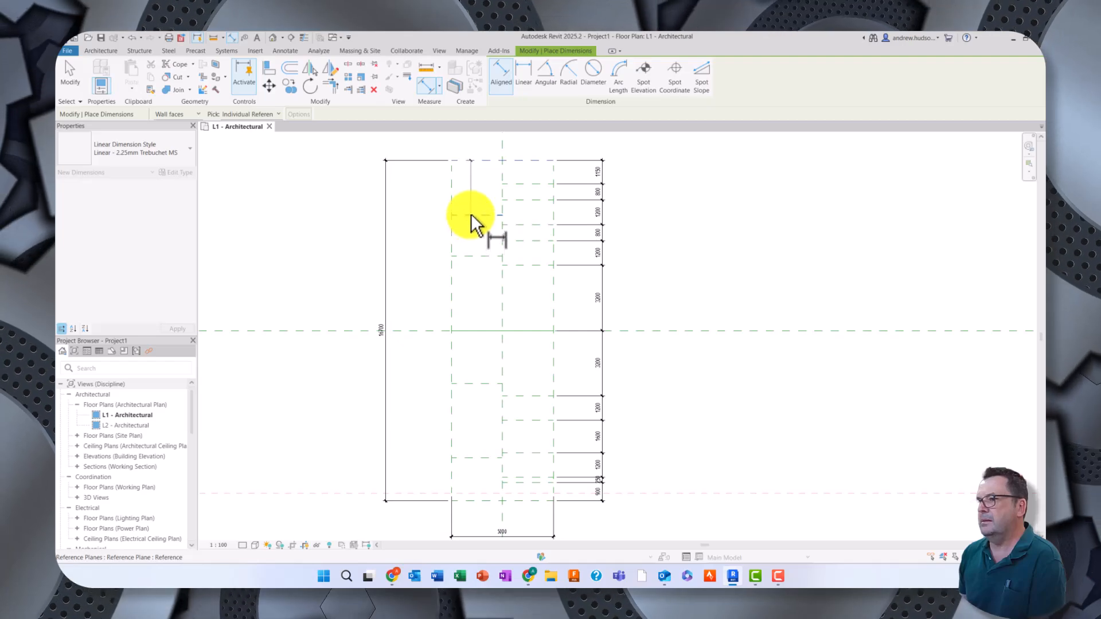
left_click(465, 256)
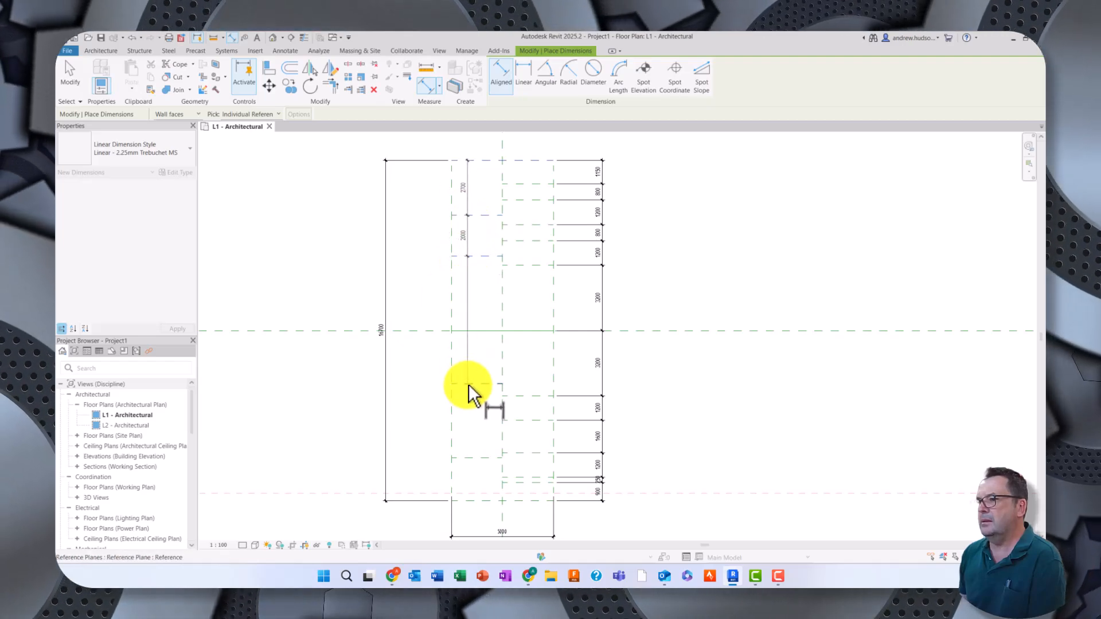
left_click(469, 383)
left_click(461, 458)
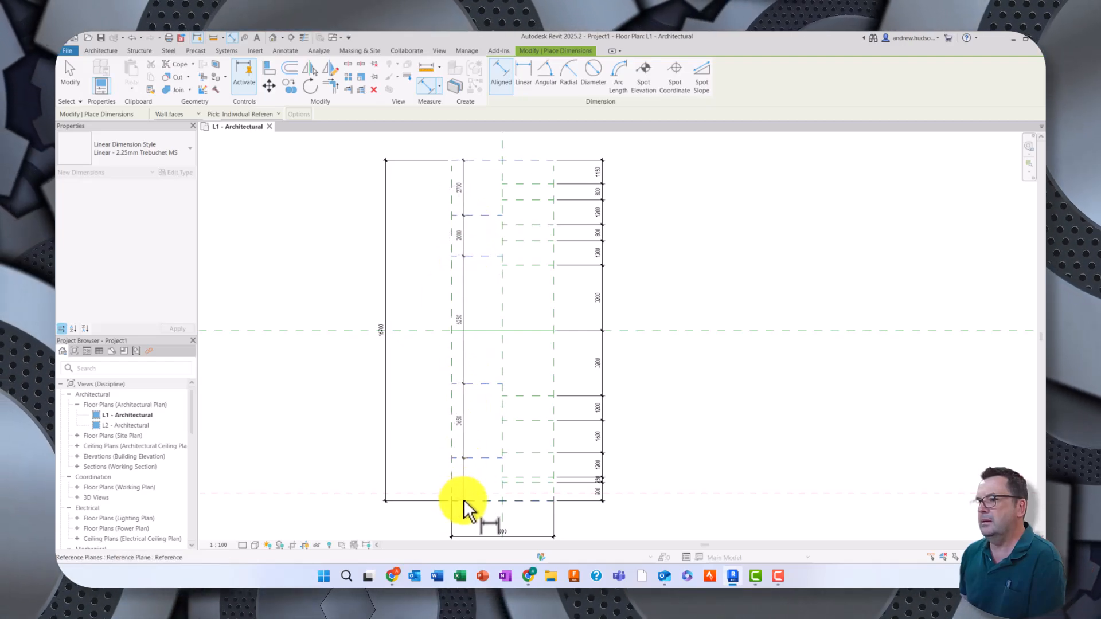
left_click(463, 500)
left_click(406, 356)
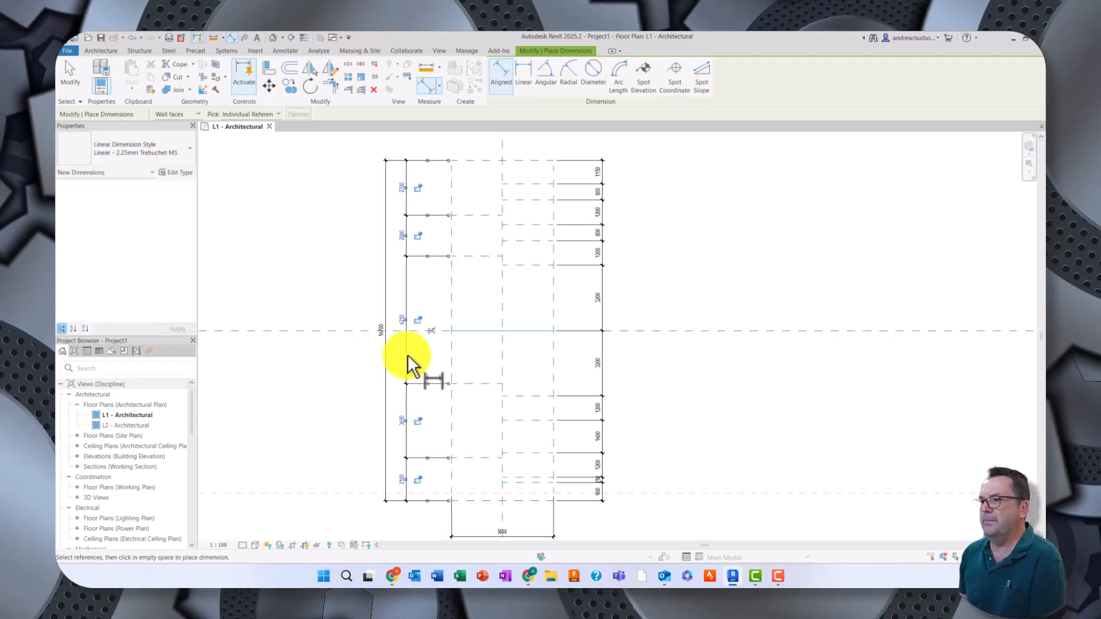
left_click(430, 330)
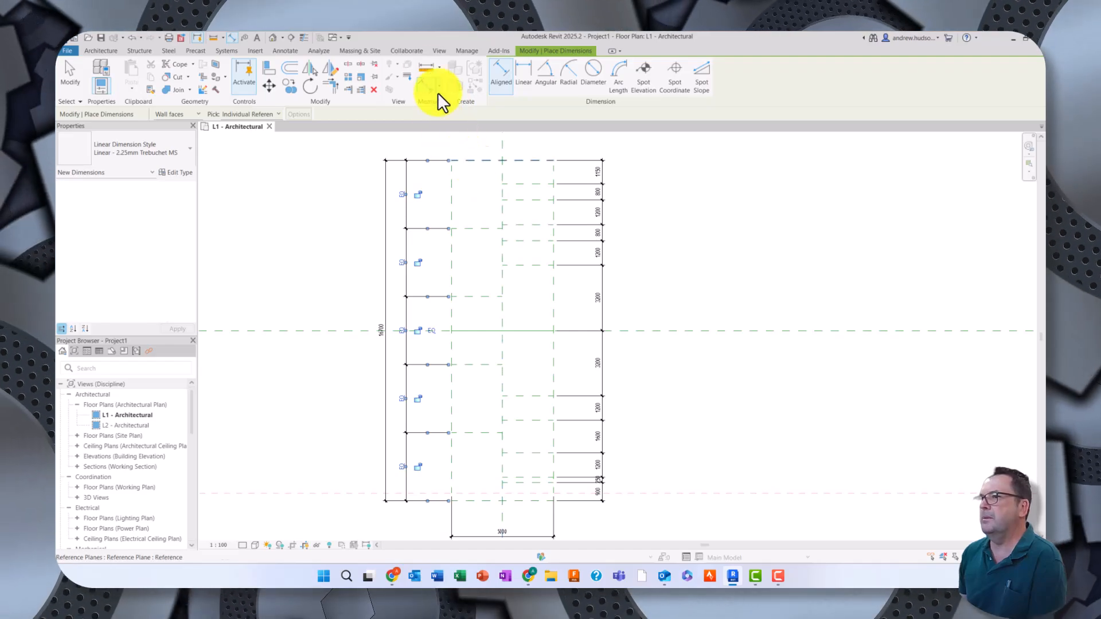
left_click(428, 70)
left_click(473, 162)
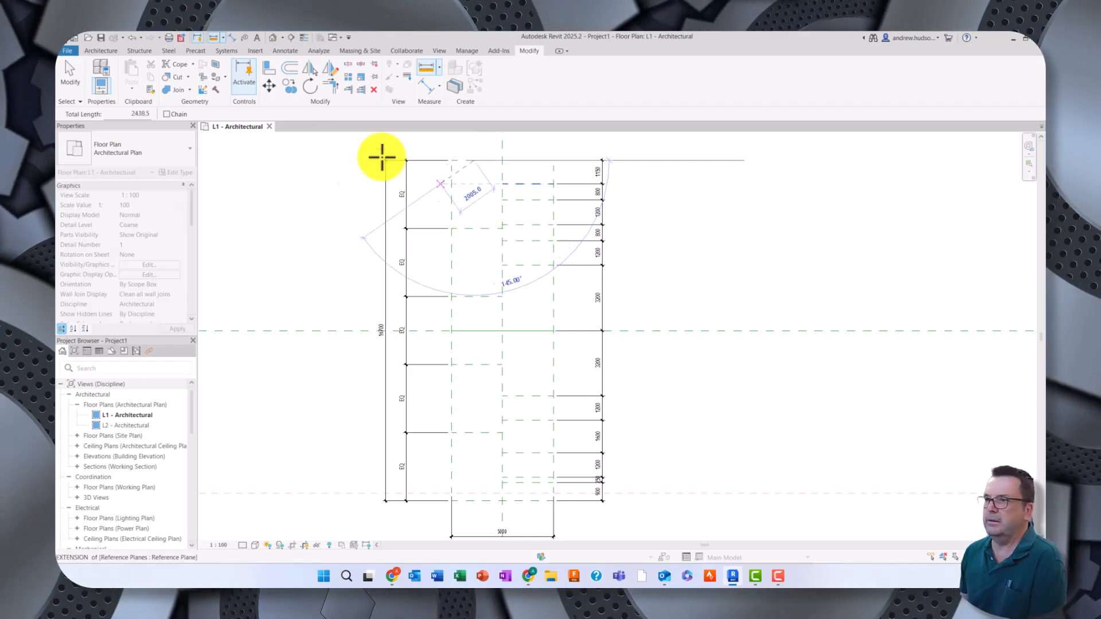
key("Escape")
key("Escape")
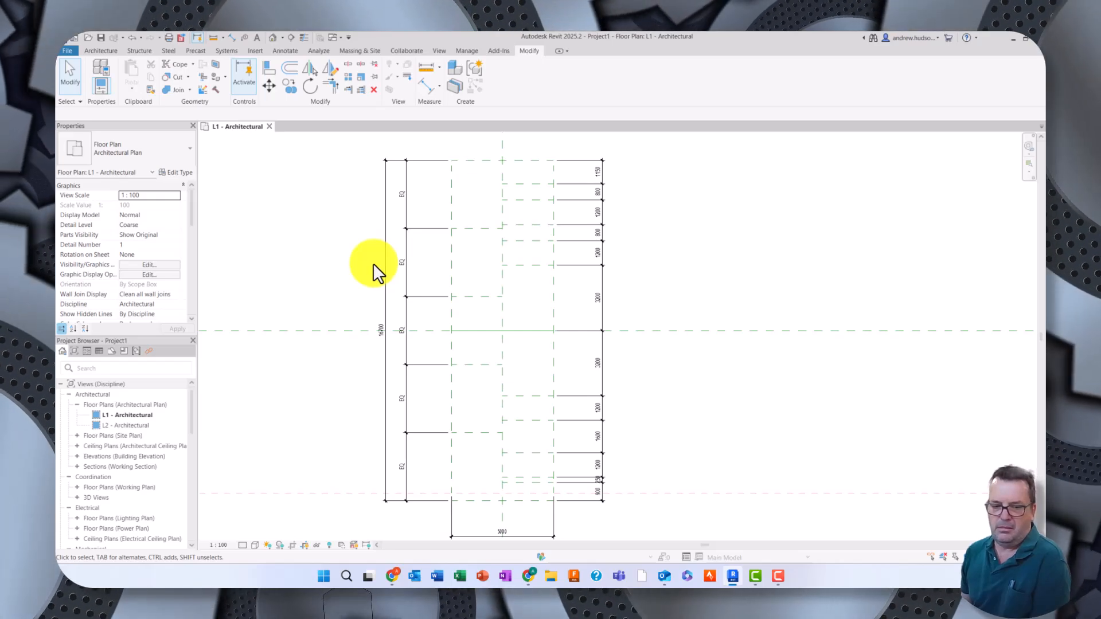
Draw a horizontal reference plane between the two outer vertical planes and set it 250 mm below the topmost plane
scroll(496, 193, "up", 3)
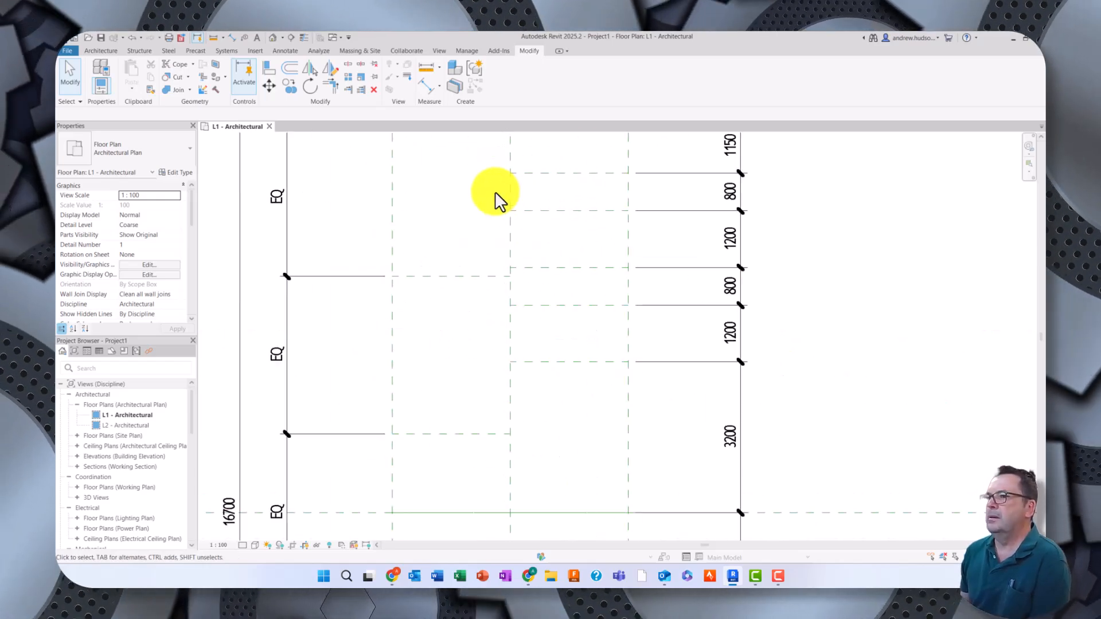
scroll(466, 196, "down", 1)
middle_click_drag(441, 183, 403, 221)
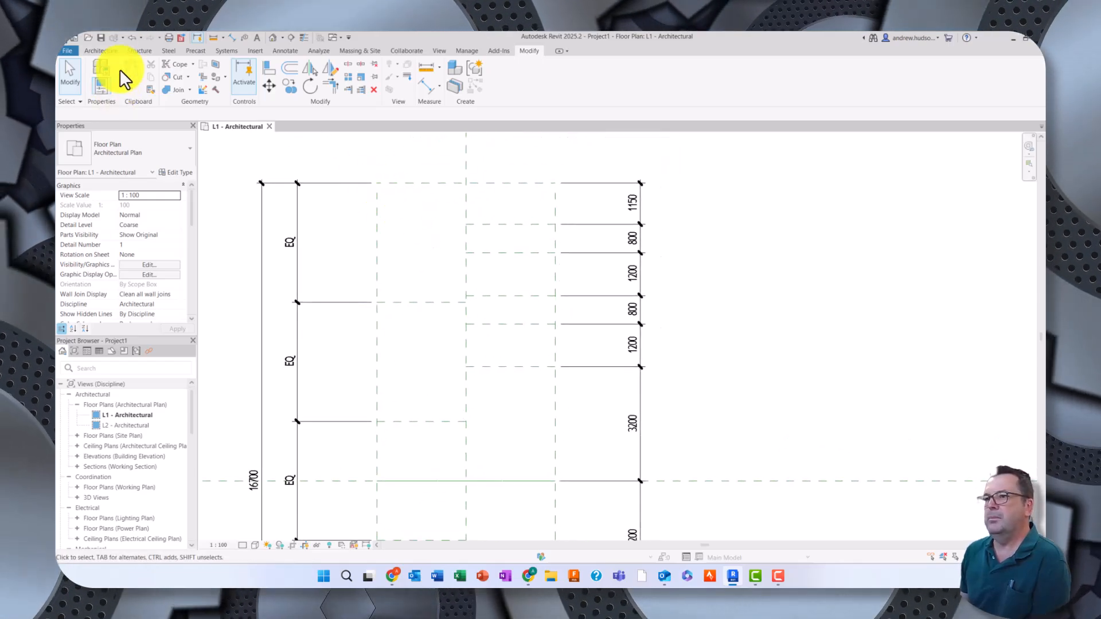
left_click(475, 69)
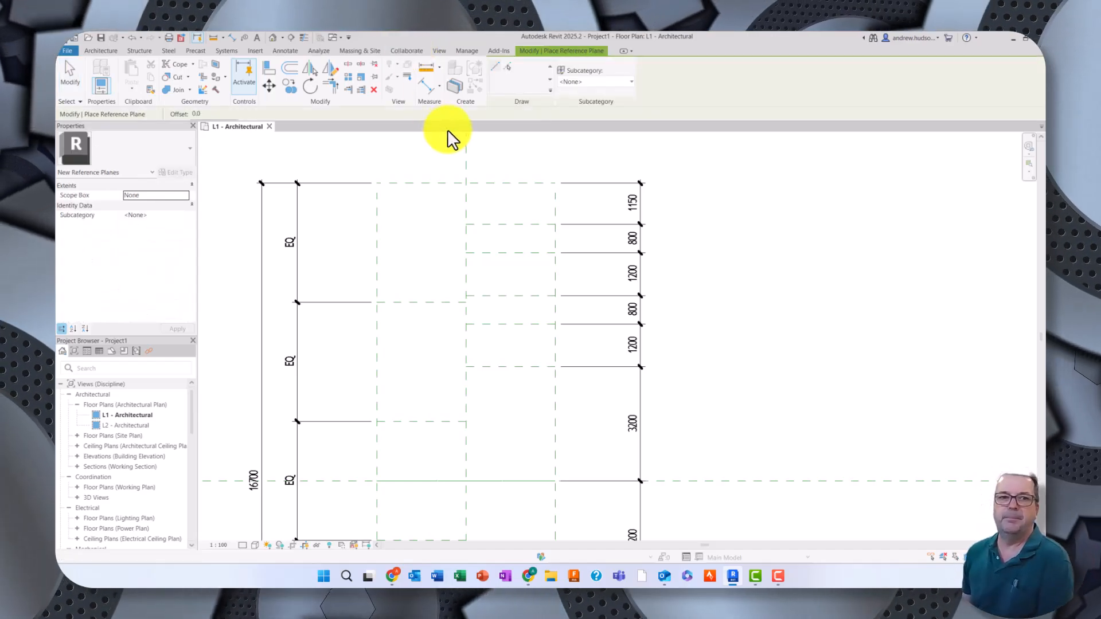
left_click(378, 197)
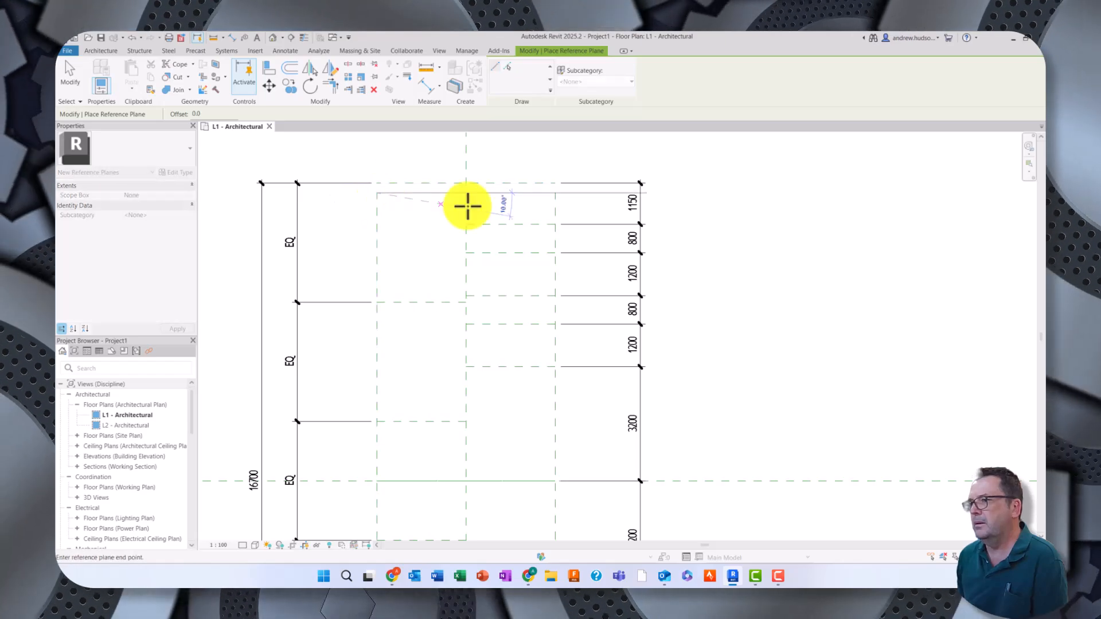
left_click(552, 189)
scroll(411, 189, "up", 6)
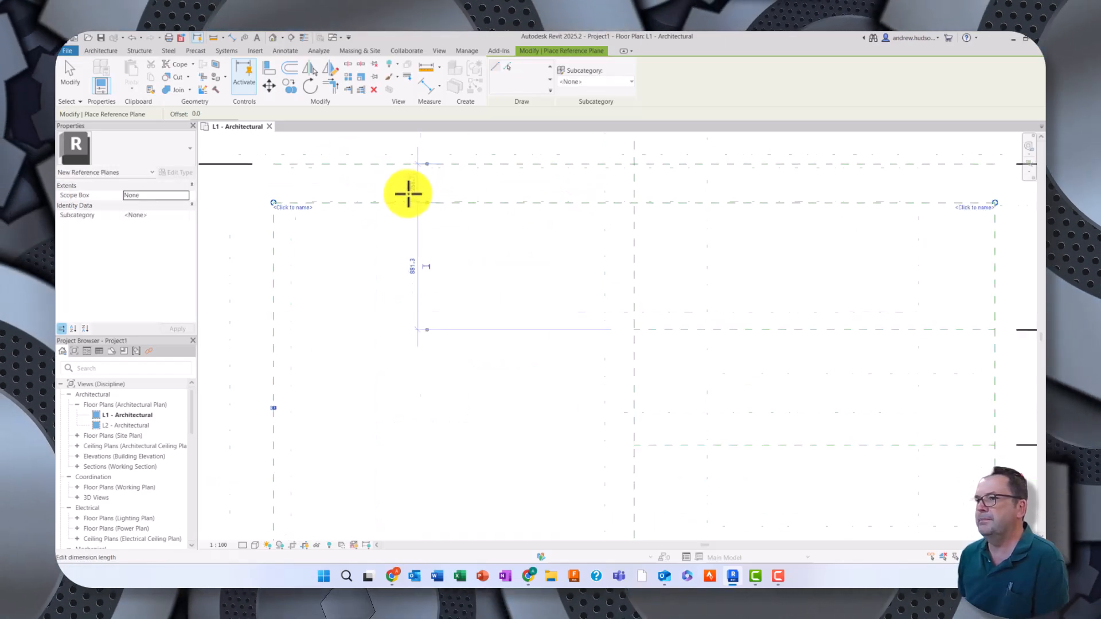
left_click(416, 182)
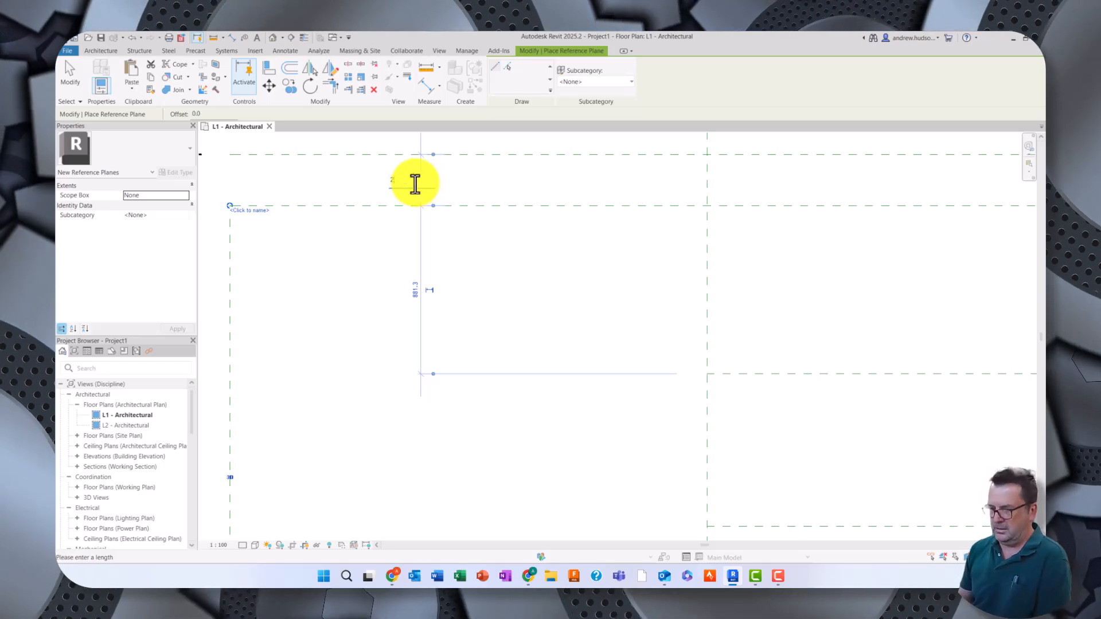
scroll(324, 298, "down", 5)
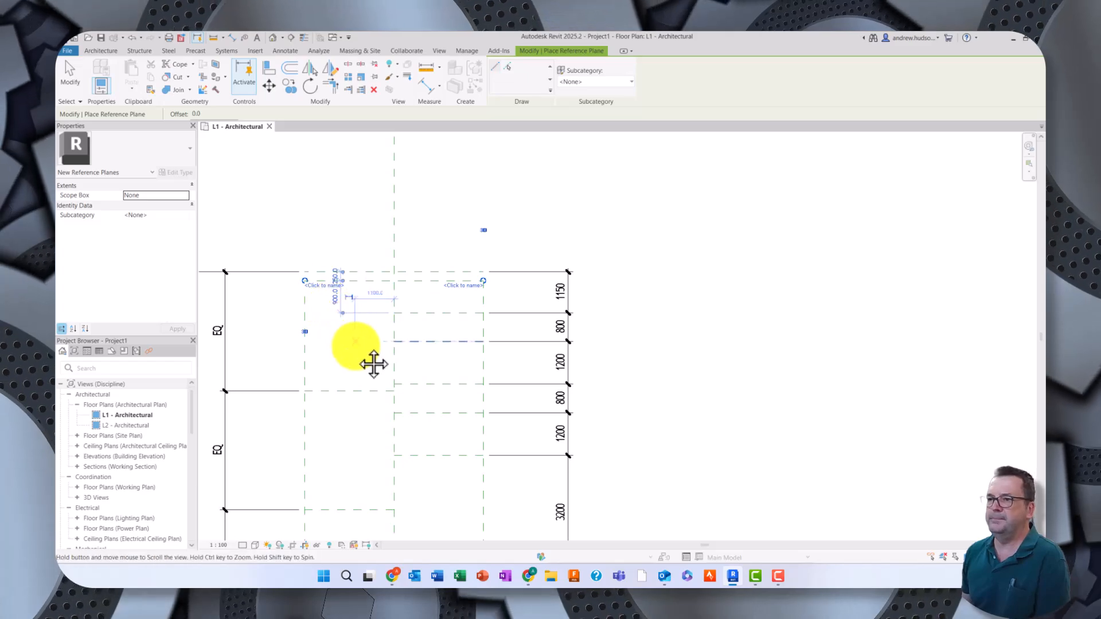
middle_click_drag(357, 347, 367, 250)
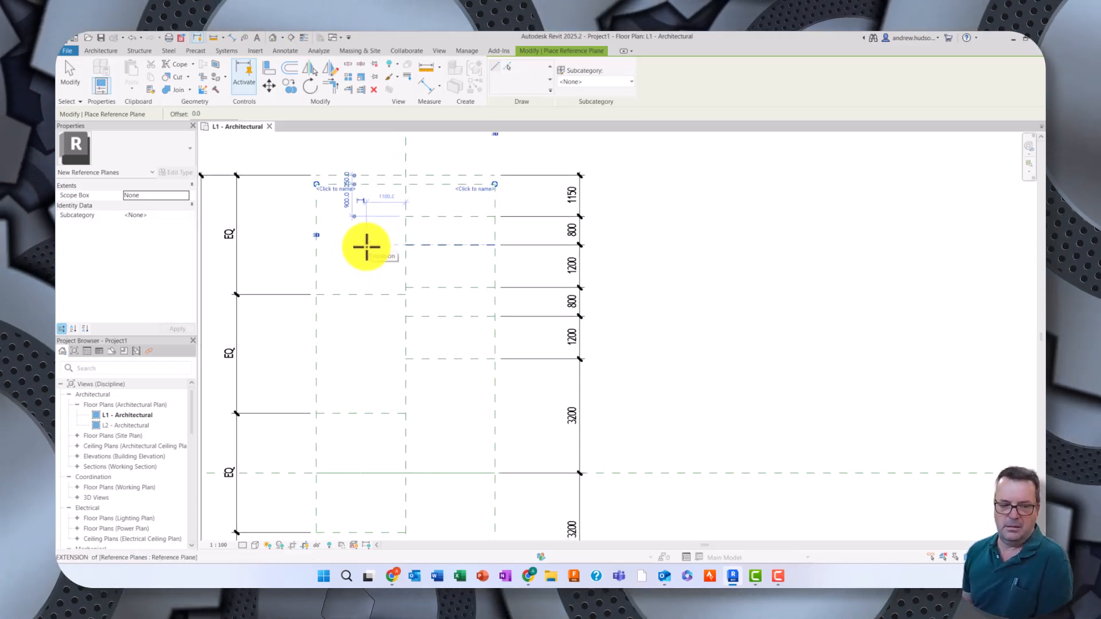
Draw a horizontal reference plane below the layout, extending past both outer vertical planes, and set it 1500 mm below the lowest horizontal plane
middle_click_drag(806, 498, 819, 258)
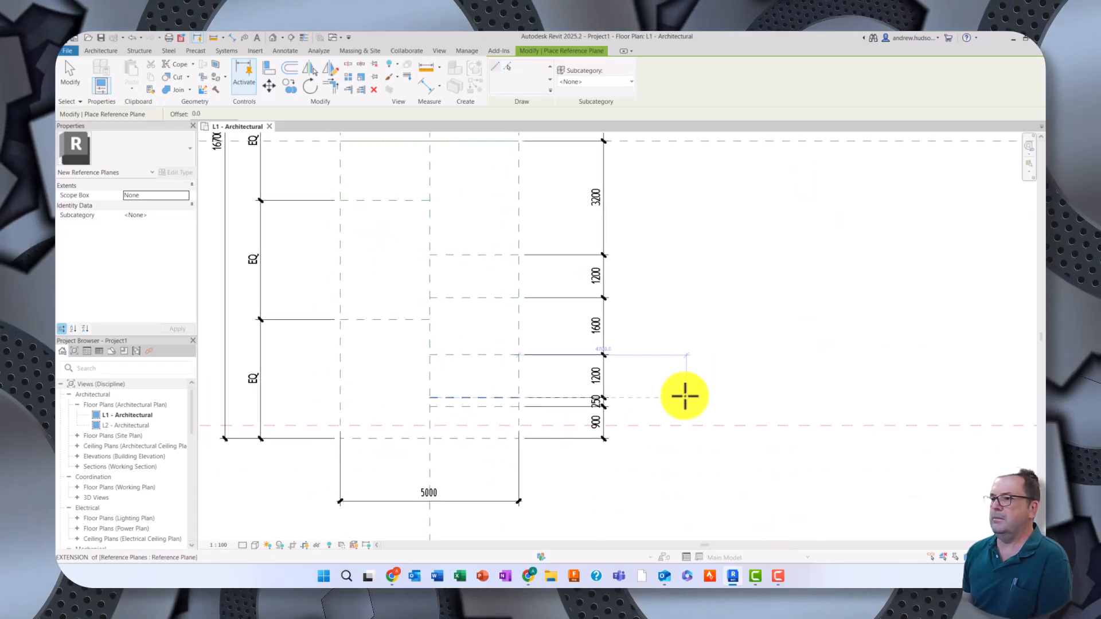
middle_click_drag(762, 504, 750, 376)
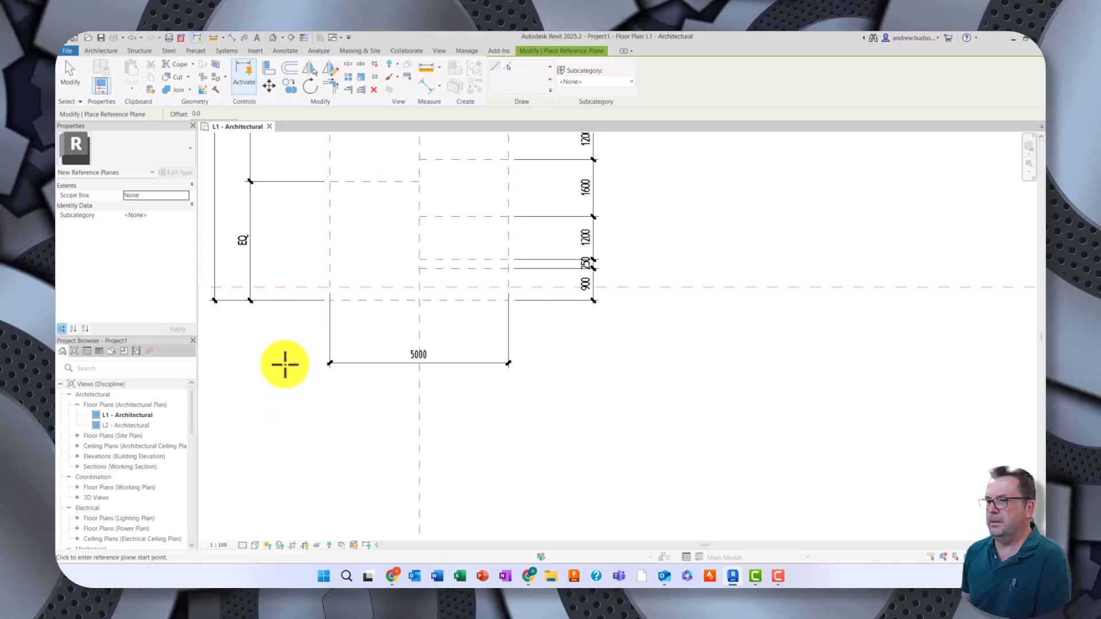
left_click(265, 373)
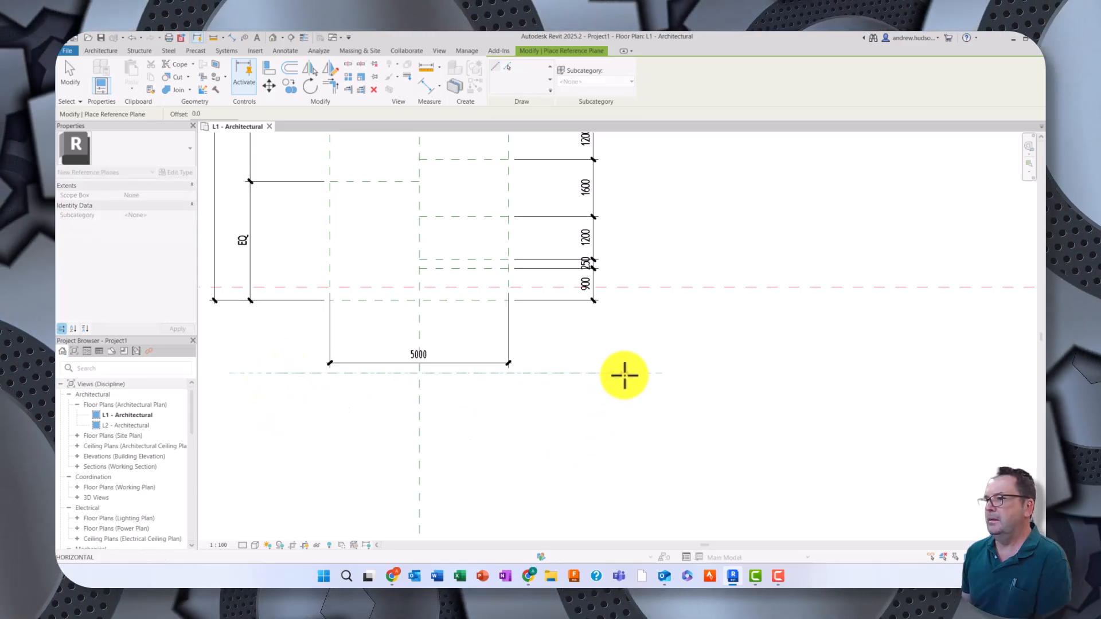
left_click(615, 373)
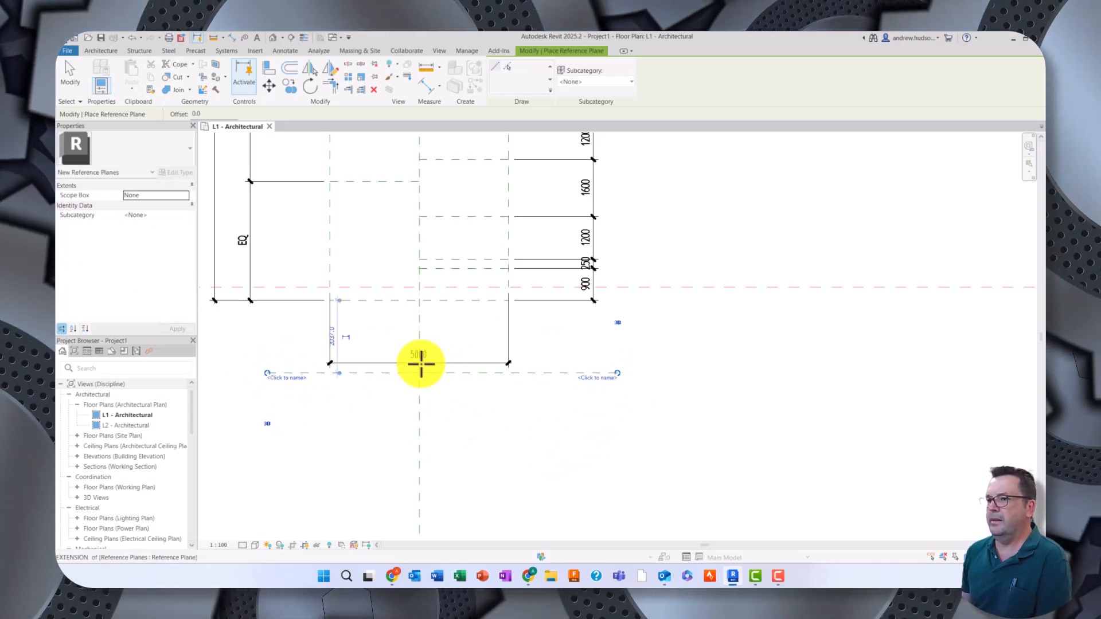
left_click(332, 340)
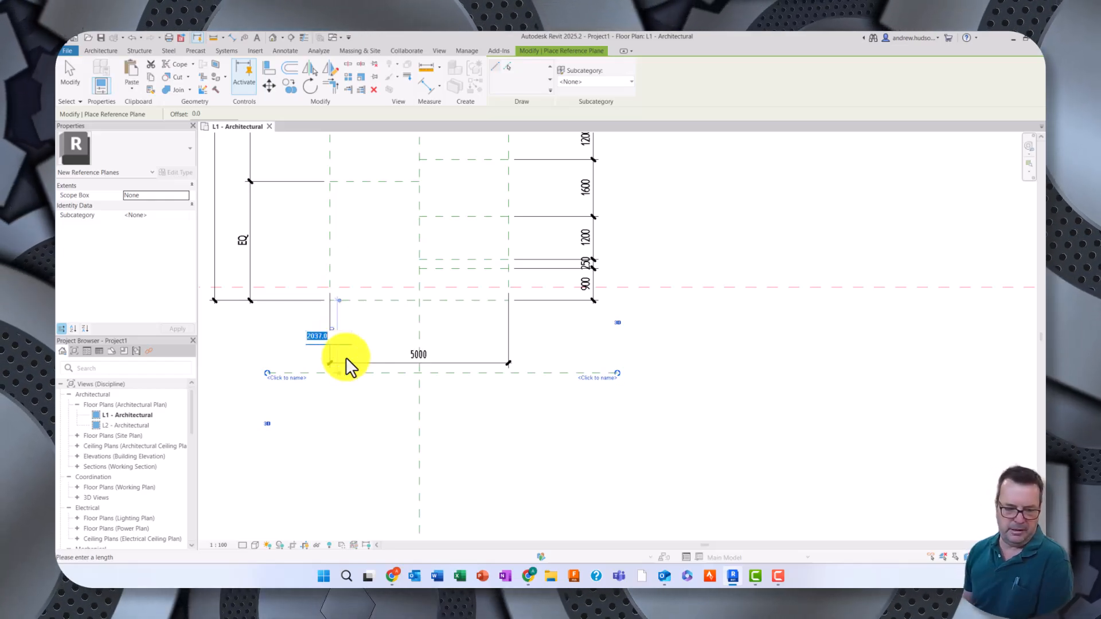
type("1500")
key("Return")
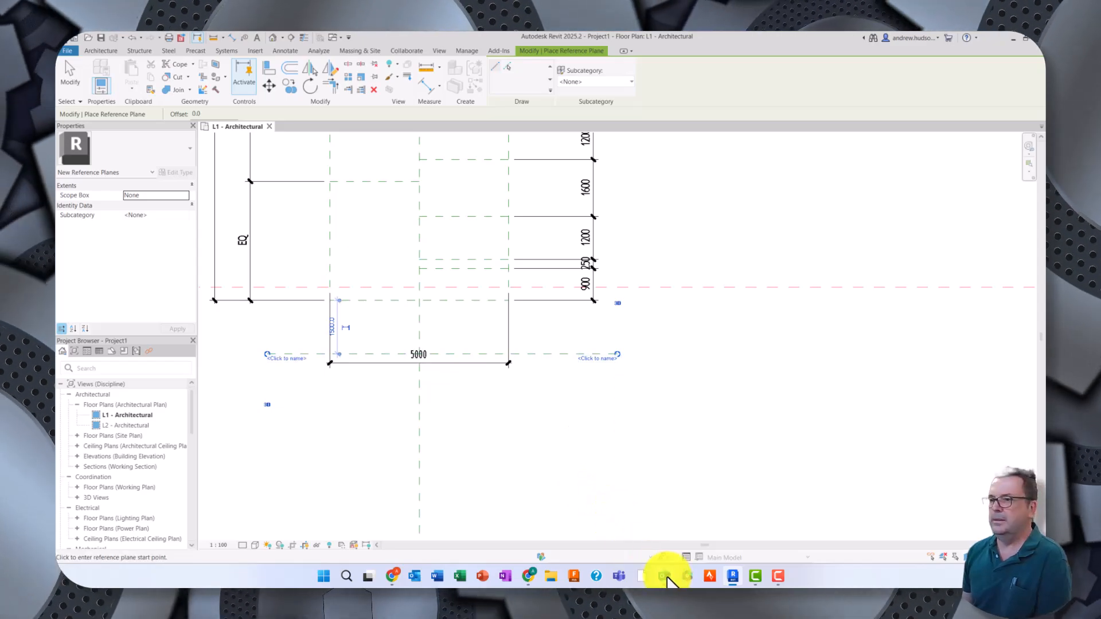
Add an aligned dimension string outside the left-hand dimensions through the topmost, horizontal centre and lowest planes, and make its two spacings equal
mouse_move(665, 563)
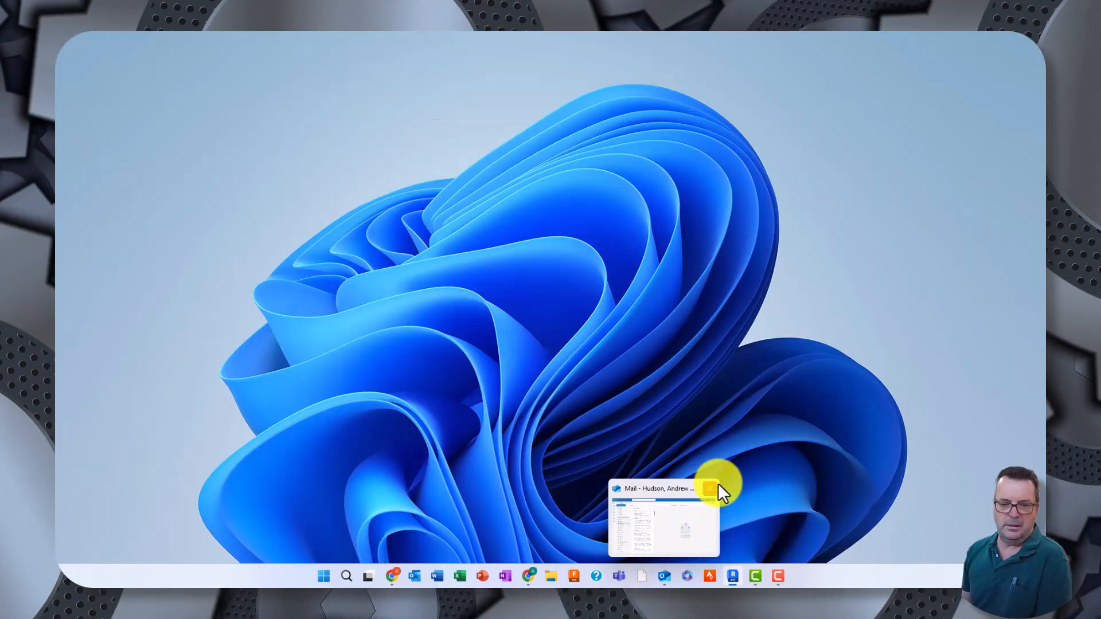
middle_click_drag(731, 476, 758, 584)
scroll(888, 374, "up", 2)
scroll(885, 377, "down", 5)
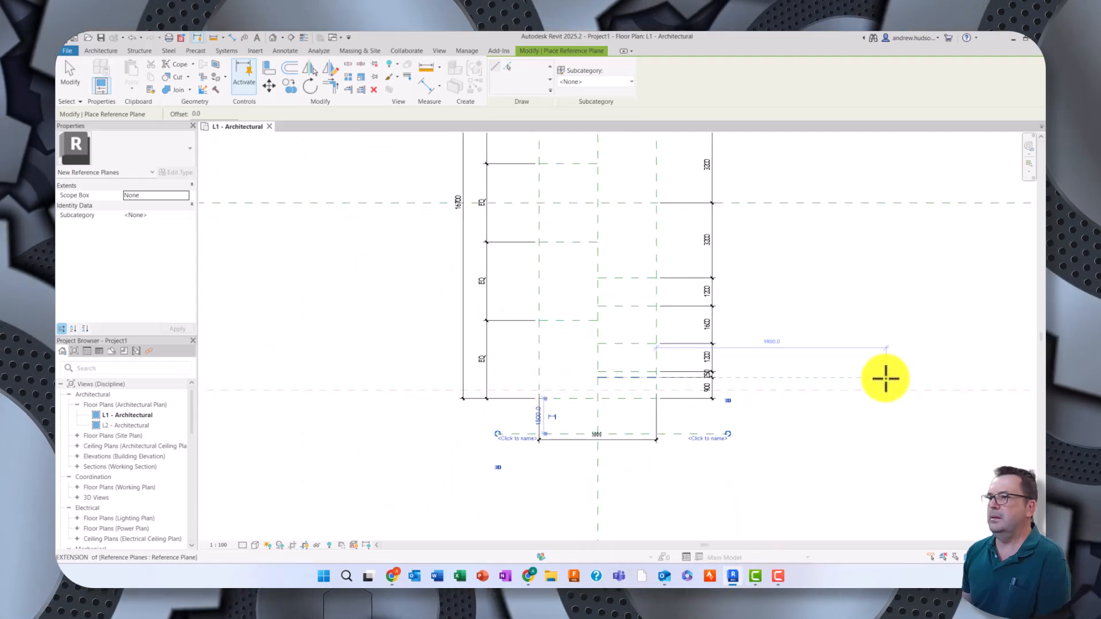
middle_click_drag(876, 369, 706, 462)
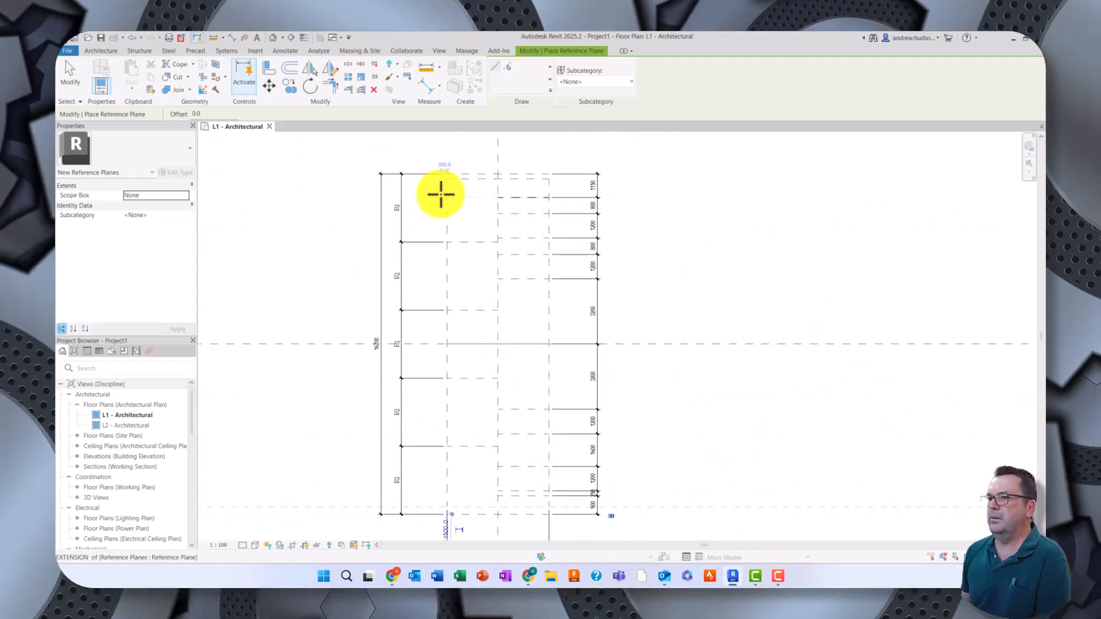
left_click(428, 86)
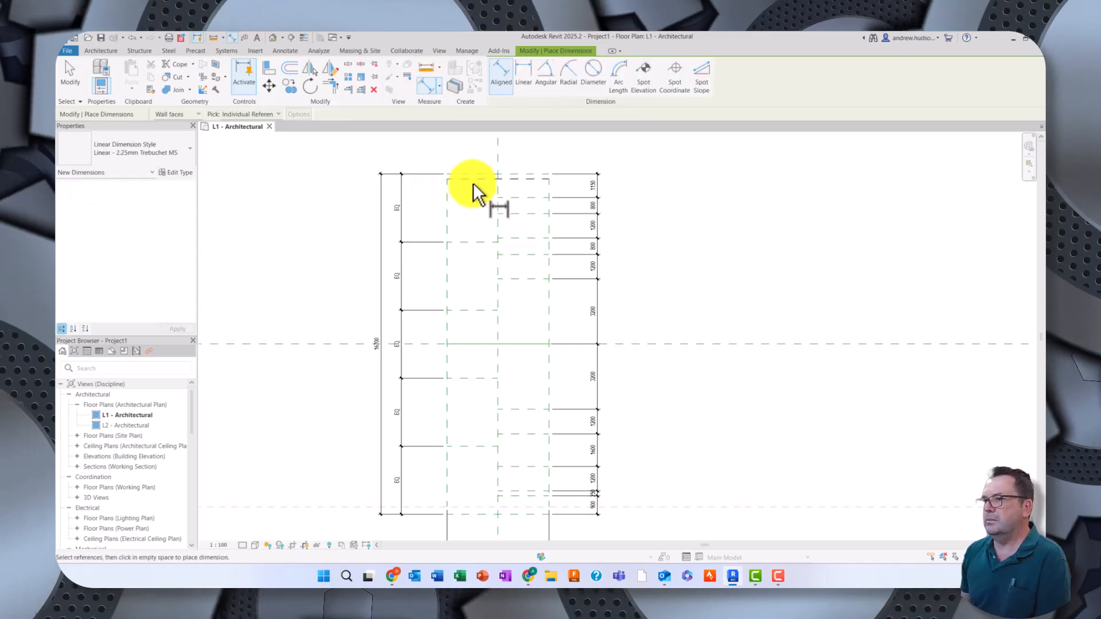
left_click(432, 344)
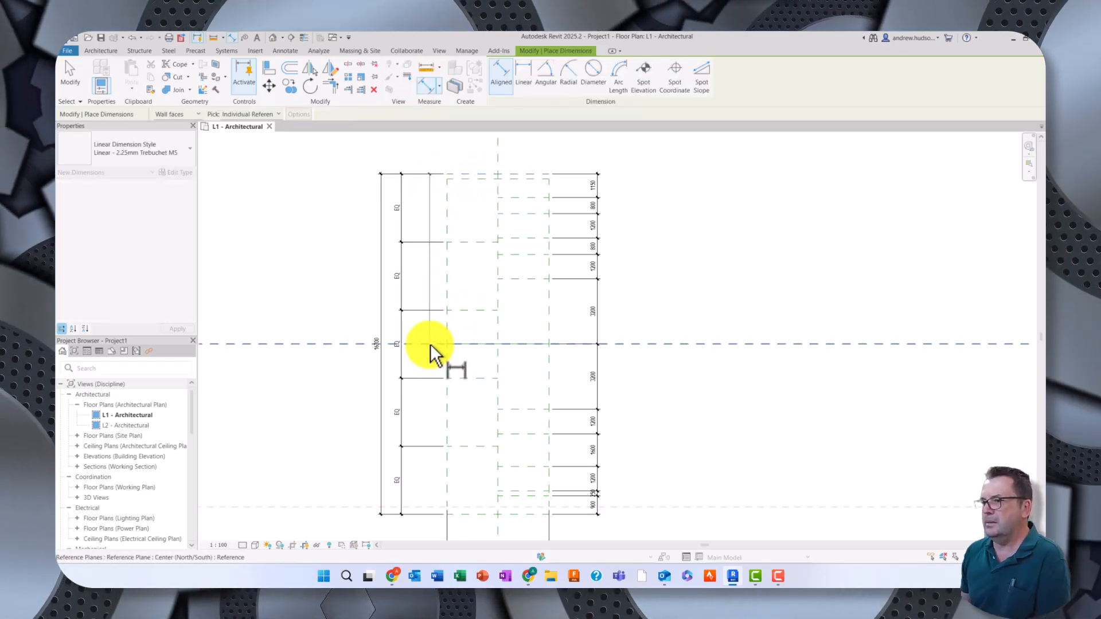
left_click(473, 516)
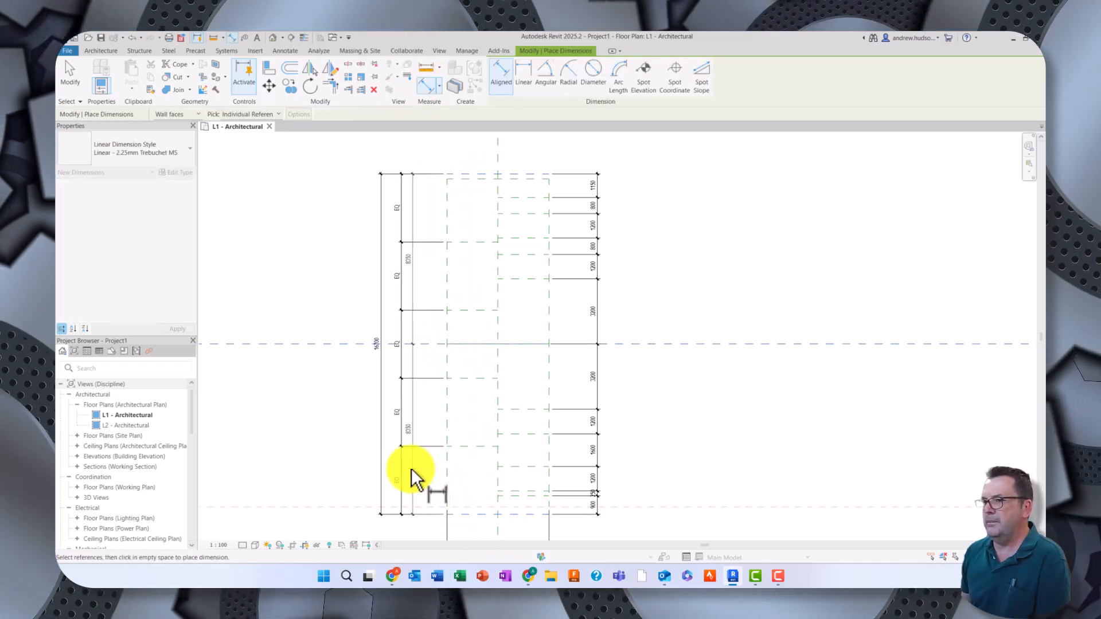
left_click(350, 452)
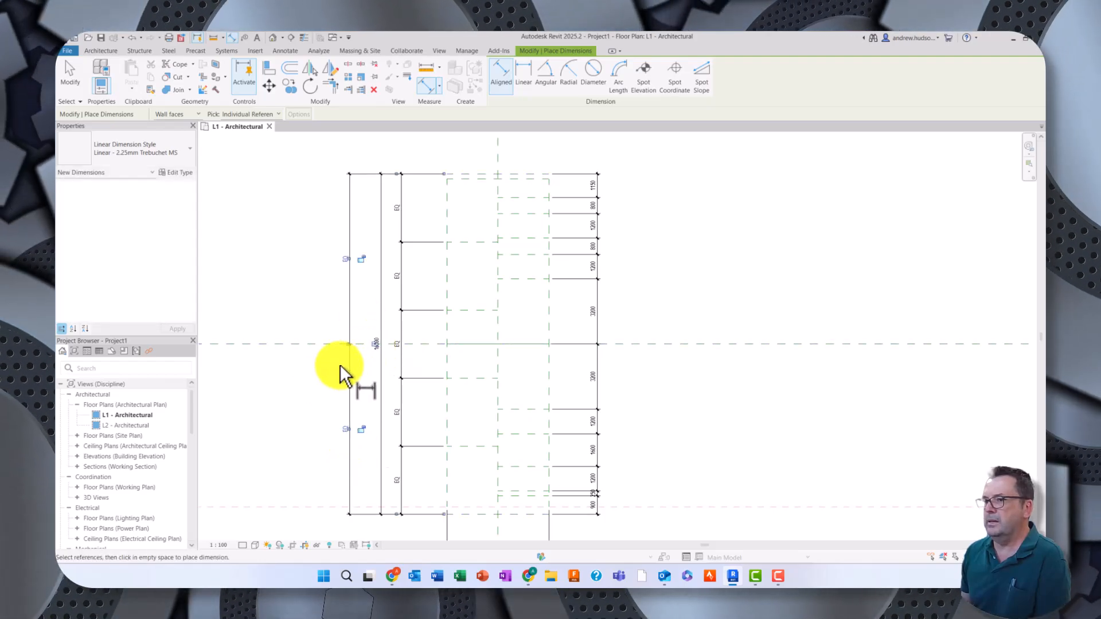
scroll(339, 365, "up", 3)
scroll(342, 363, "down", 3)
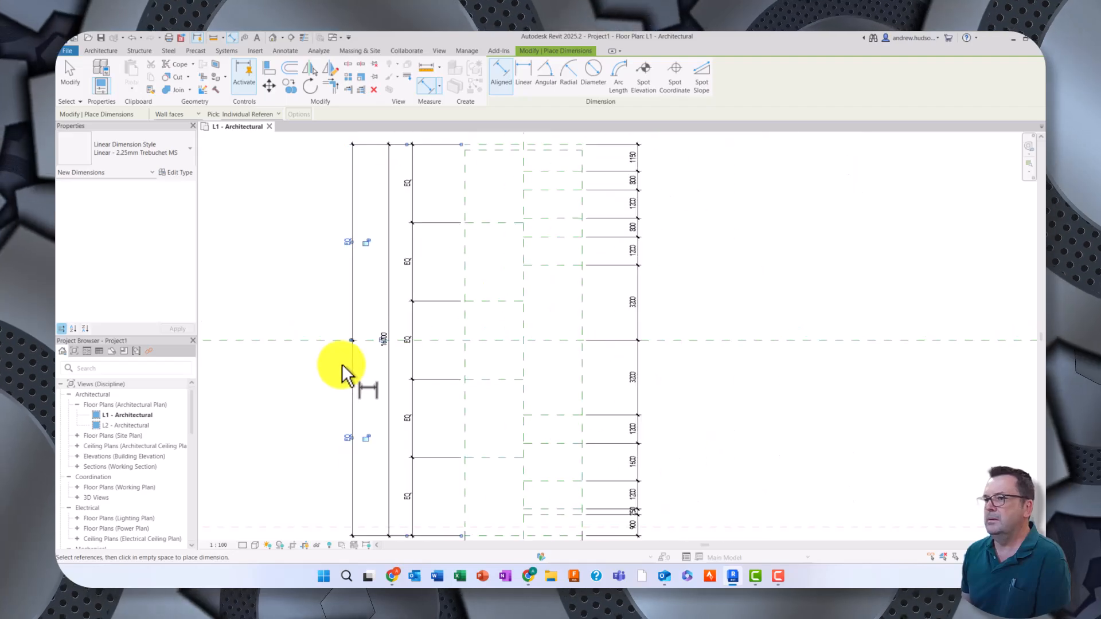
right_click(271, 219)
left_click(304, 226)
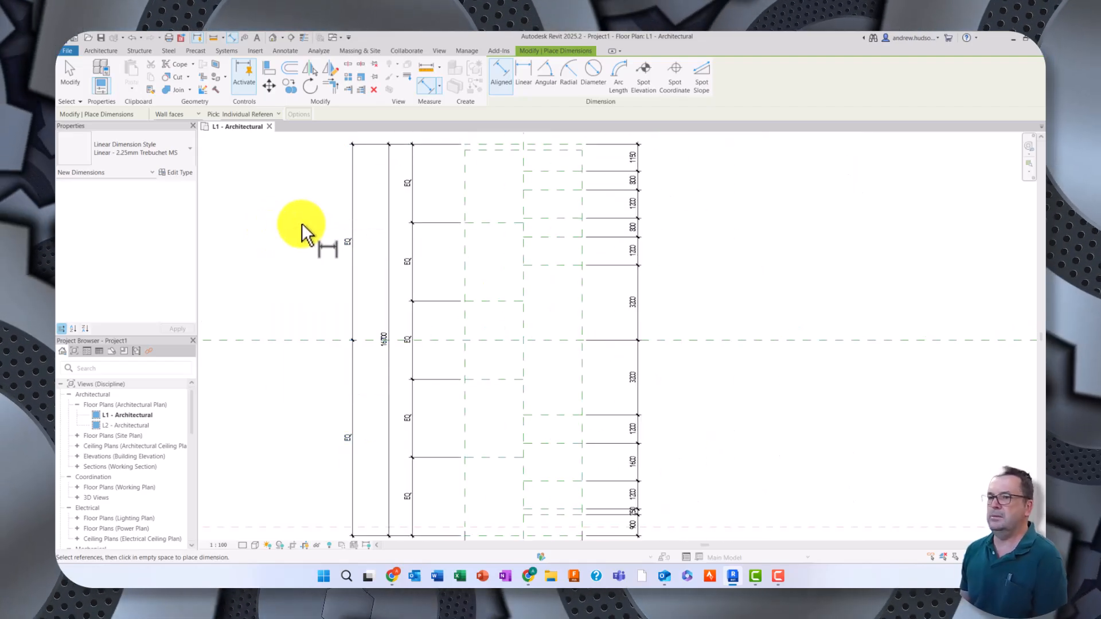
scroll(229, 375, "down", 2)
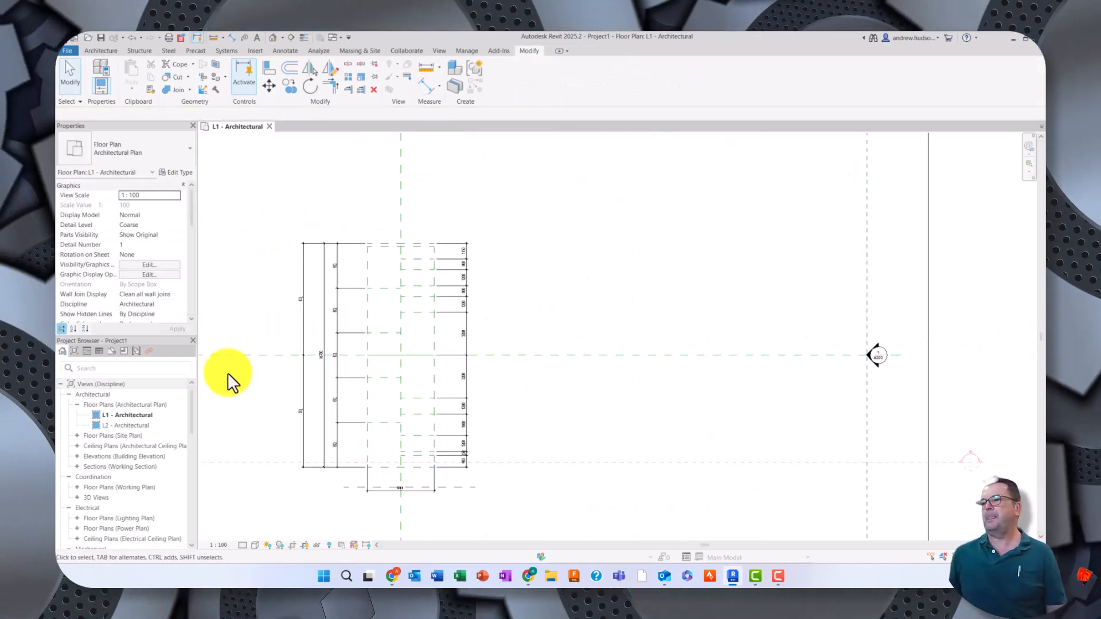
scroll(226, 371, "up", 1)
mouse_move(593, 339)
middle_mouse_down()
mouse_move(592, 298)
mouse_move(625, 320)
middle_mouse_up()
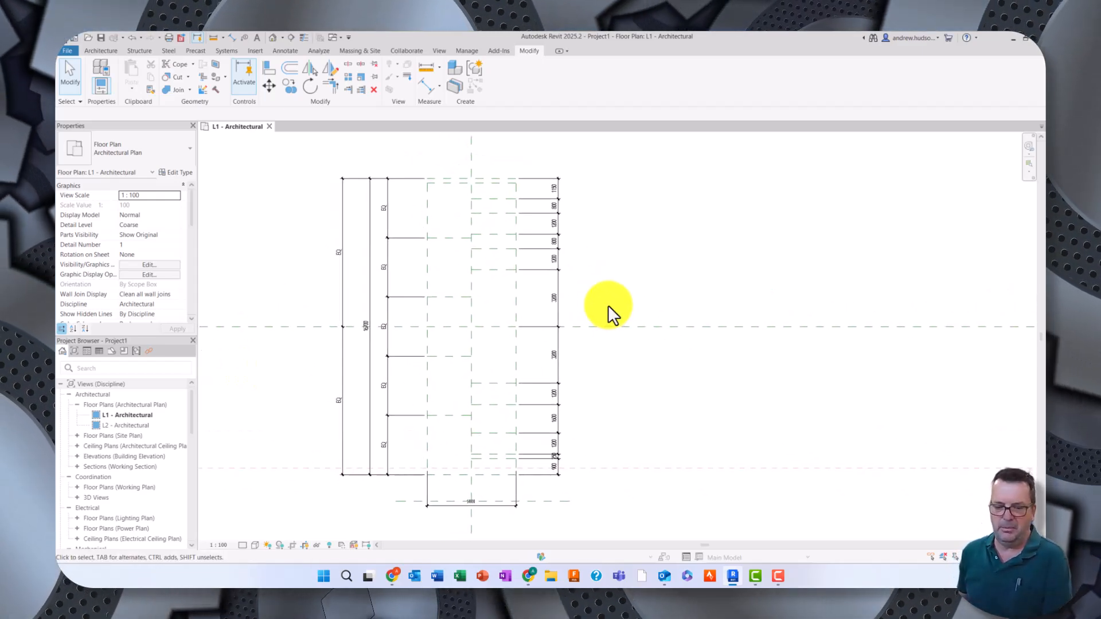